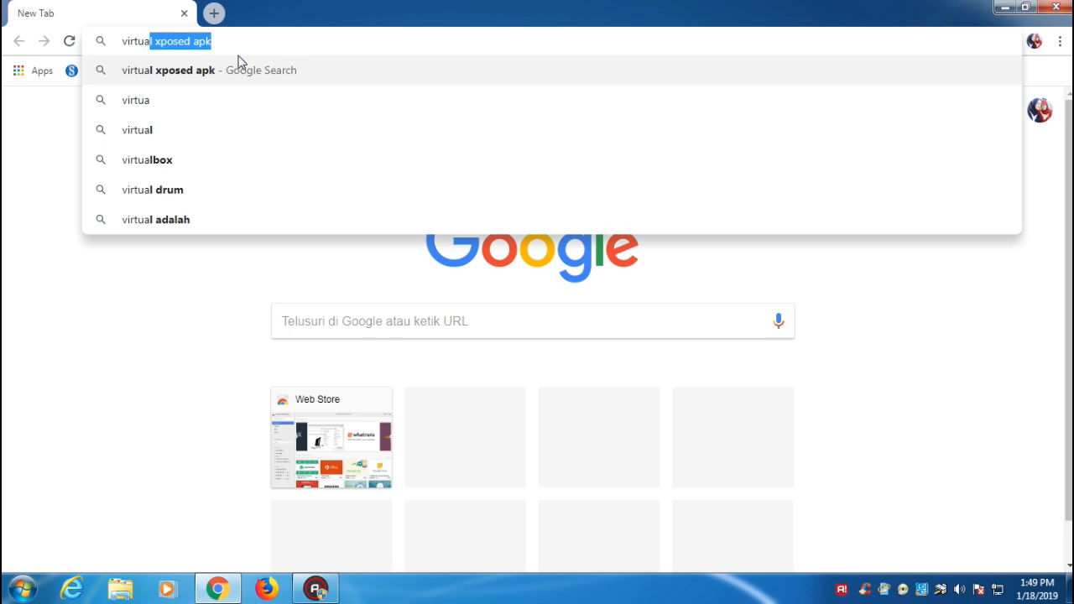
Search Google for 'virtual box' and open virtualbox.org in its own tab, closing the search tab.
type("l box")
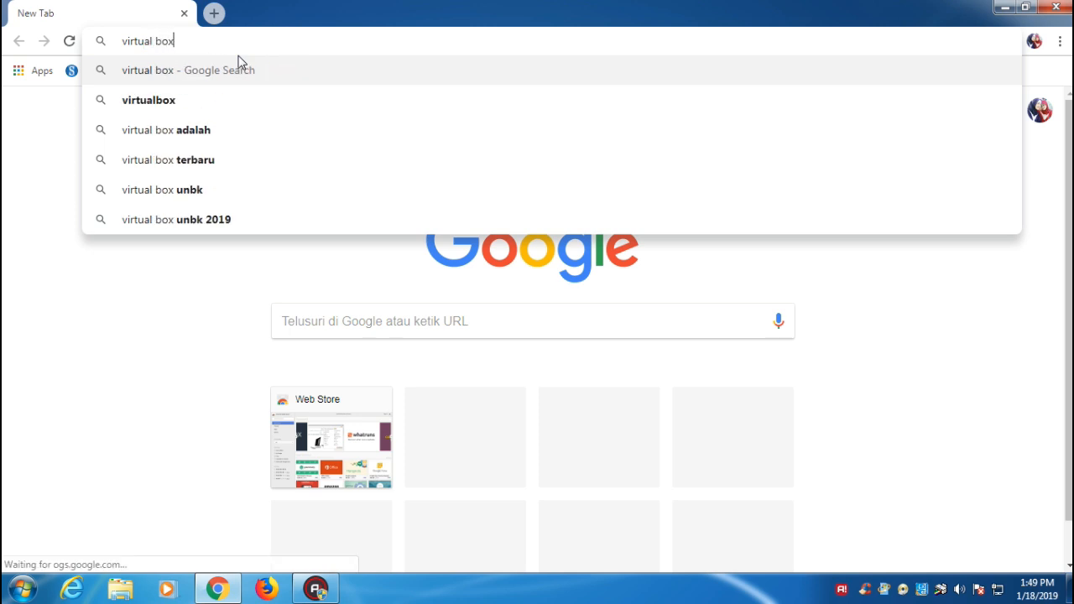
key("Return")
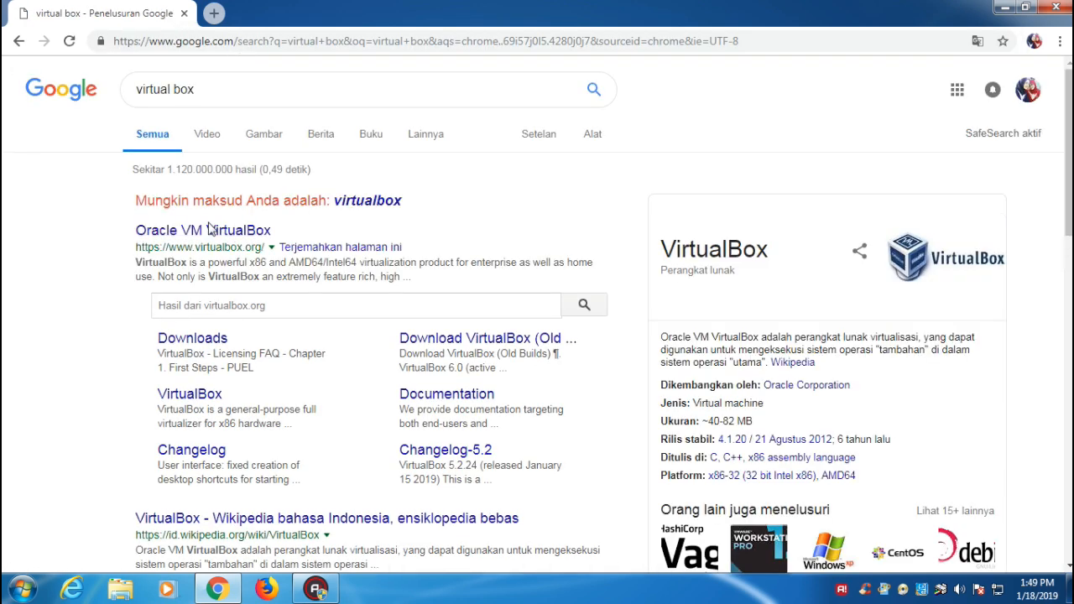
right_click(167, 241)
left_click(197, 248)
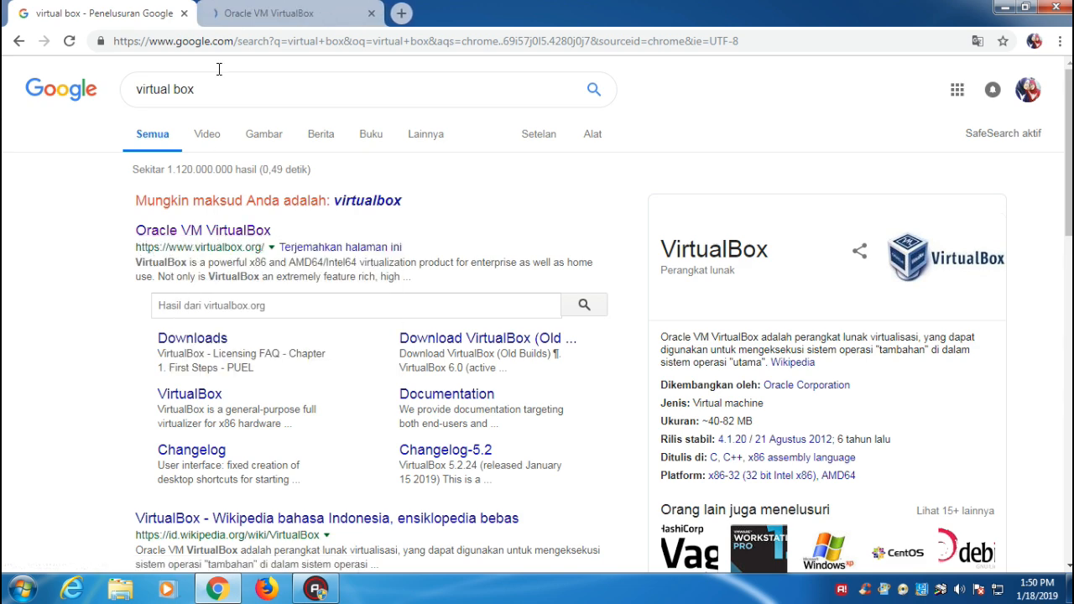
left_click(233, 18)
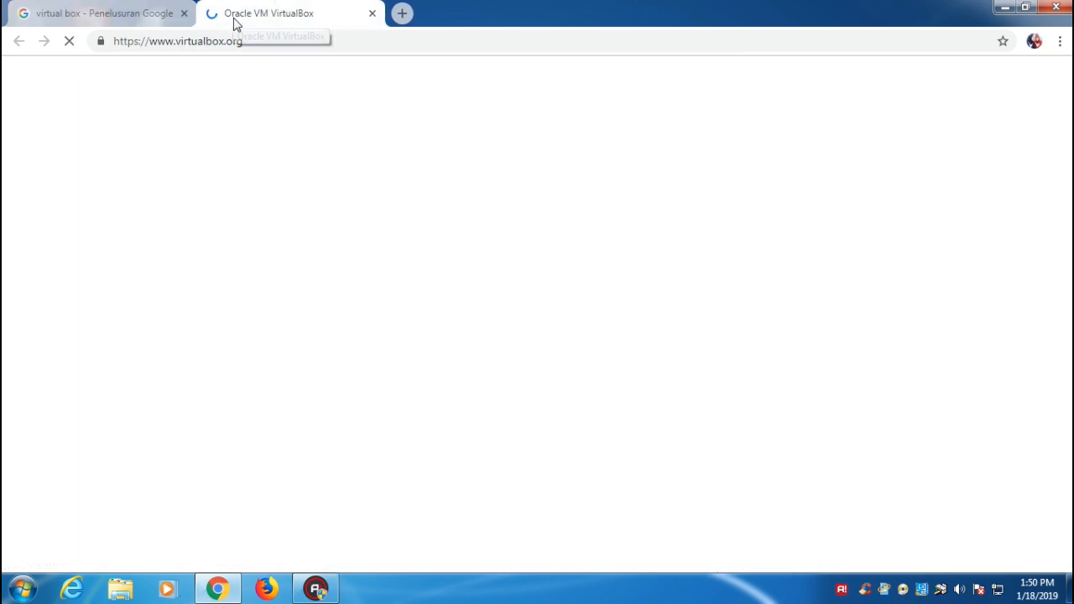
left_click(184, 13)
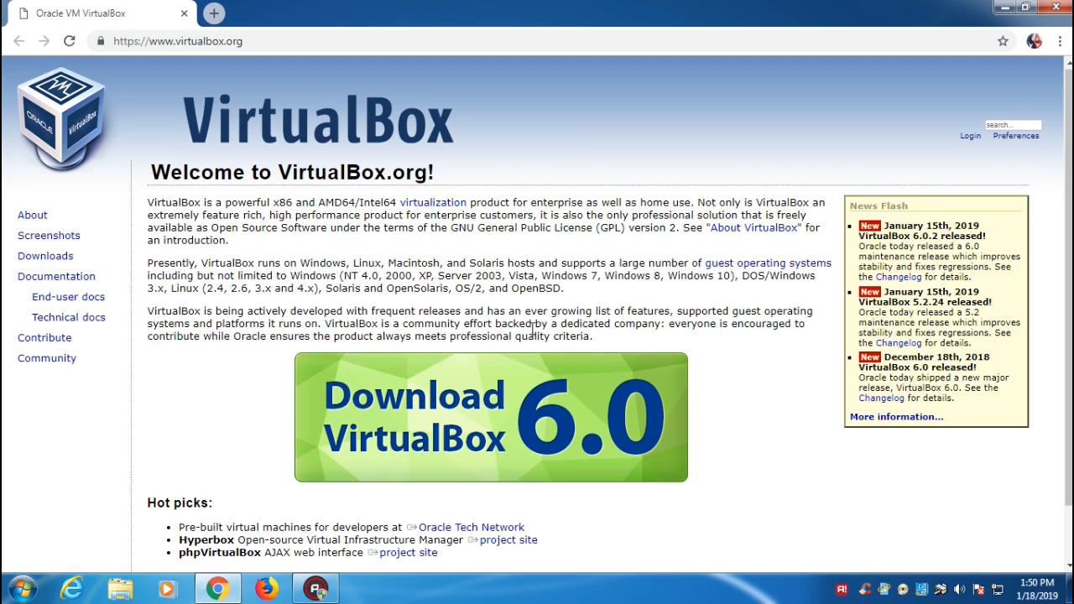
Navigate the VirtualBox website to its Documentation page.
scroll(537, 336, "down", 1)
left_click(379, 493)
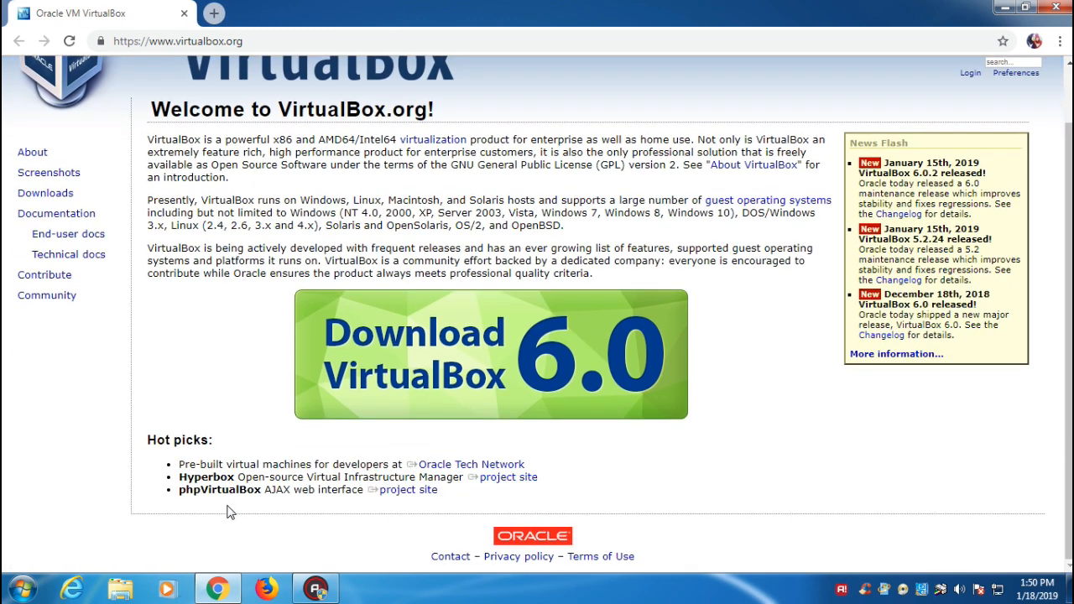
left_click(52, 239)
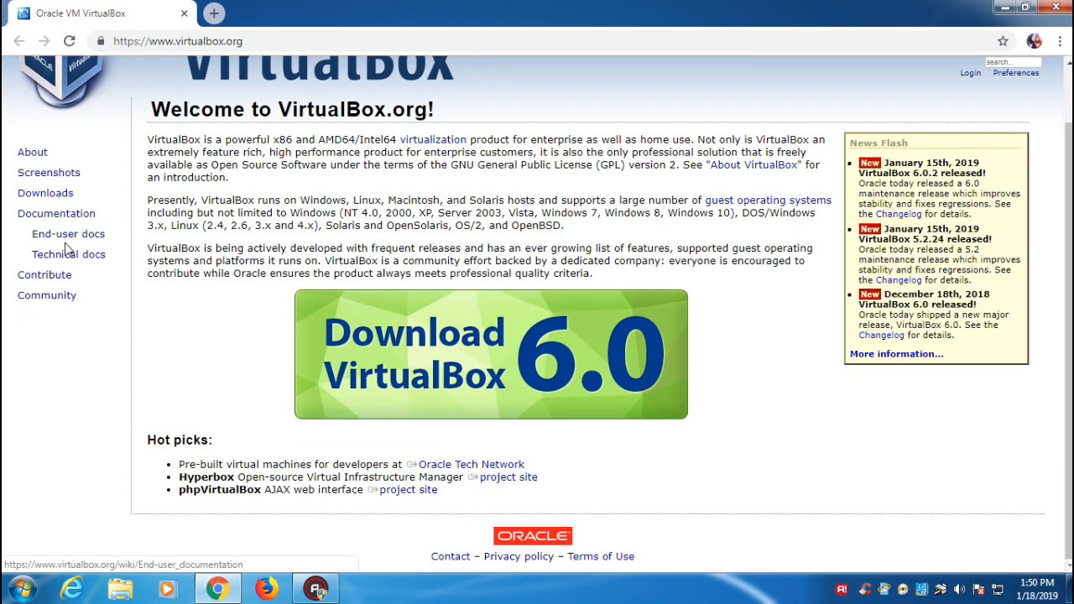
left_click(70, 215)
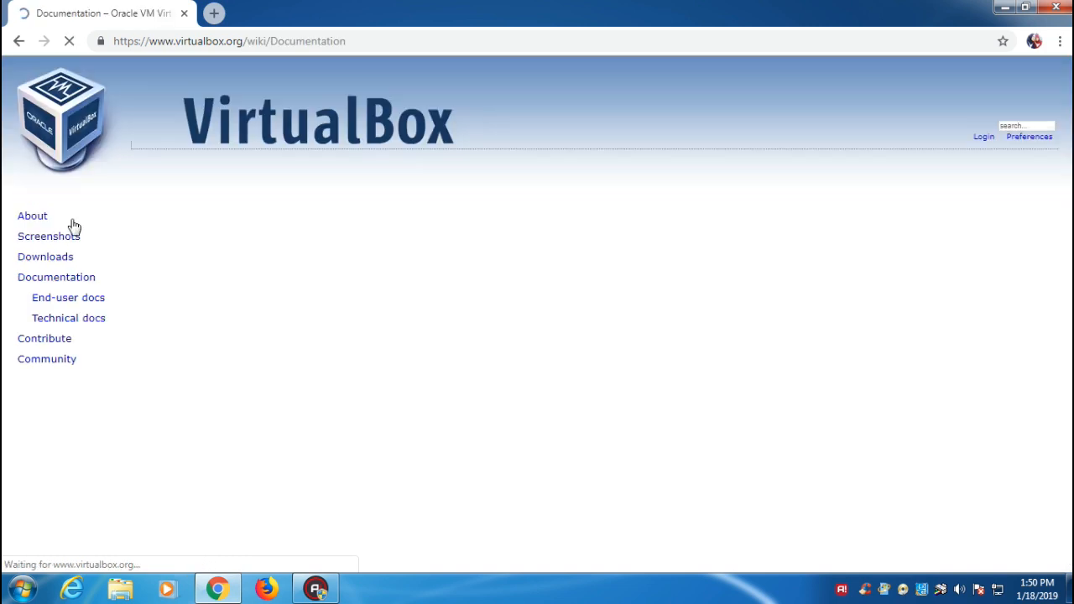
Download the Windows hosts installer for VirtualBox 5.2.22 from Downloads > VirtualBox 5.2 builds.
left_click(59, 257)
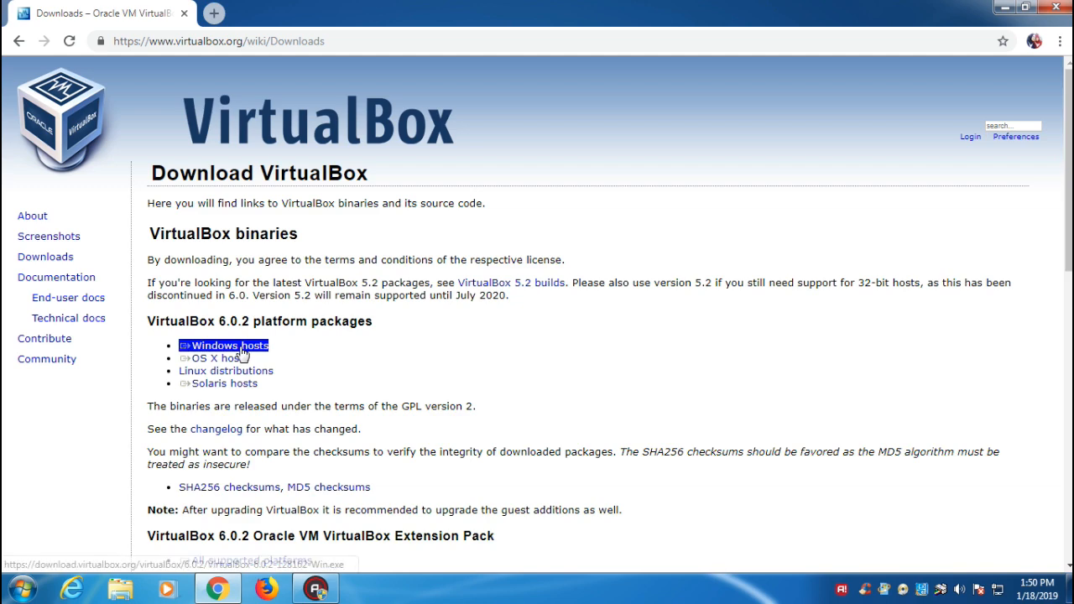
scroll(239, 353, "down", 2)
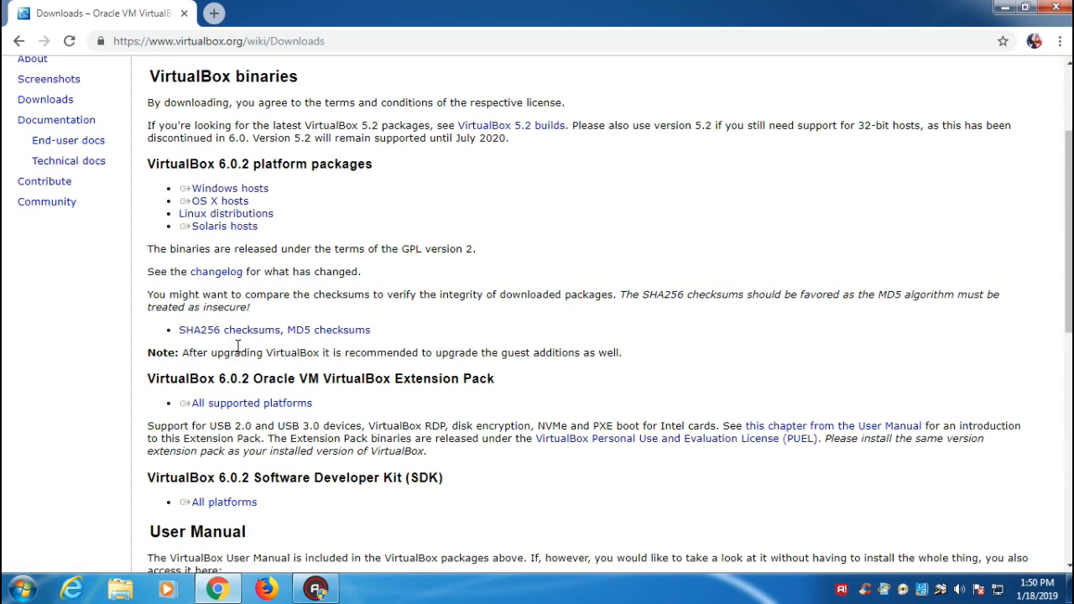
left_click(225, 189)
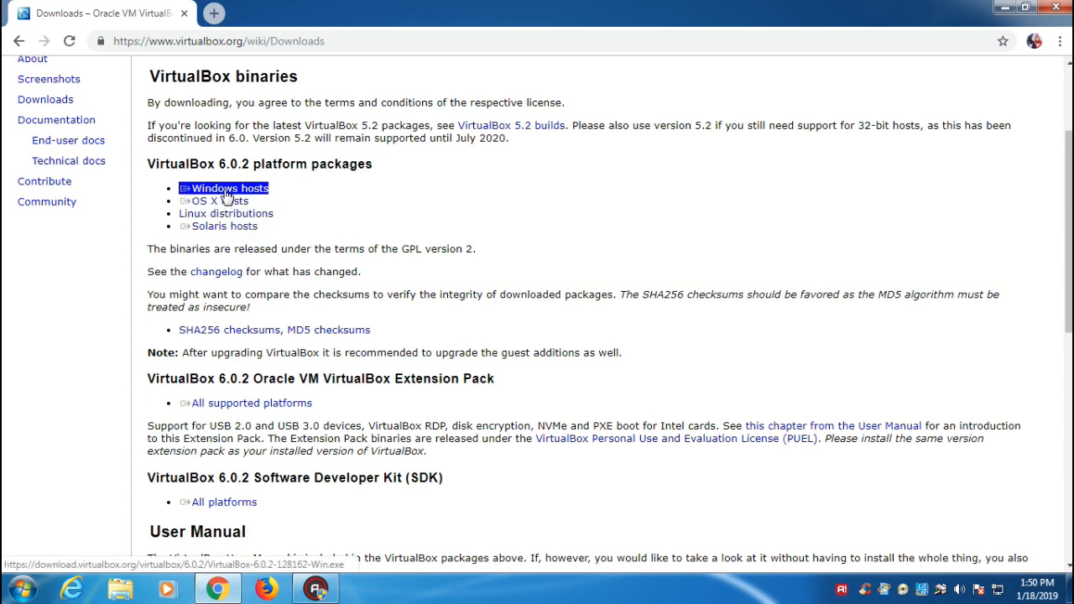
left_click(510, 127)
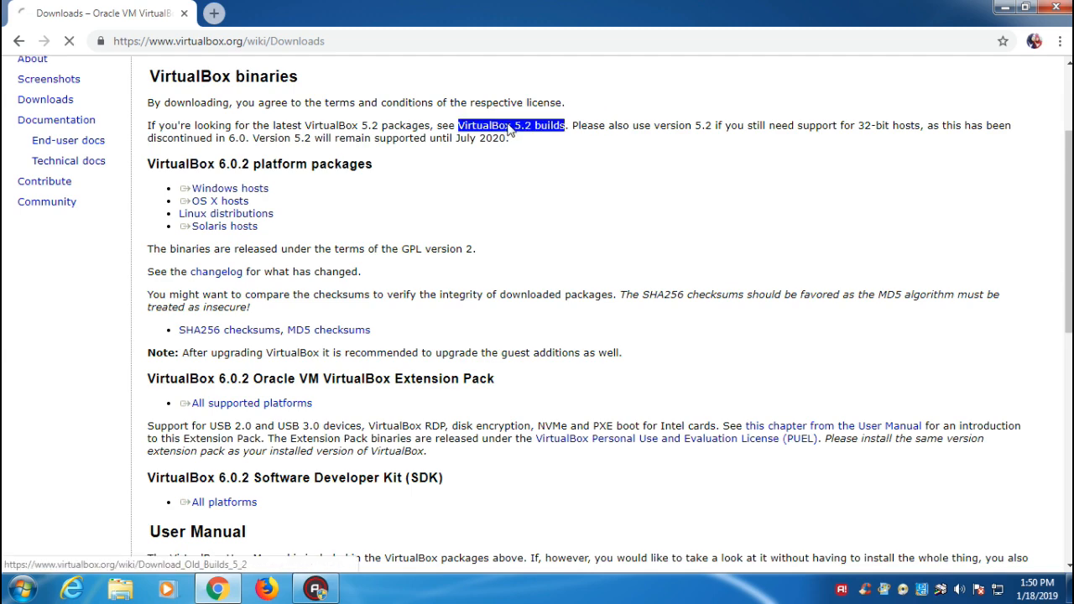
left_click(220, 263)
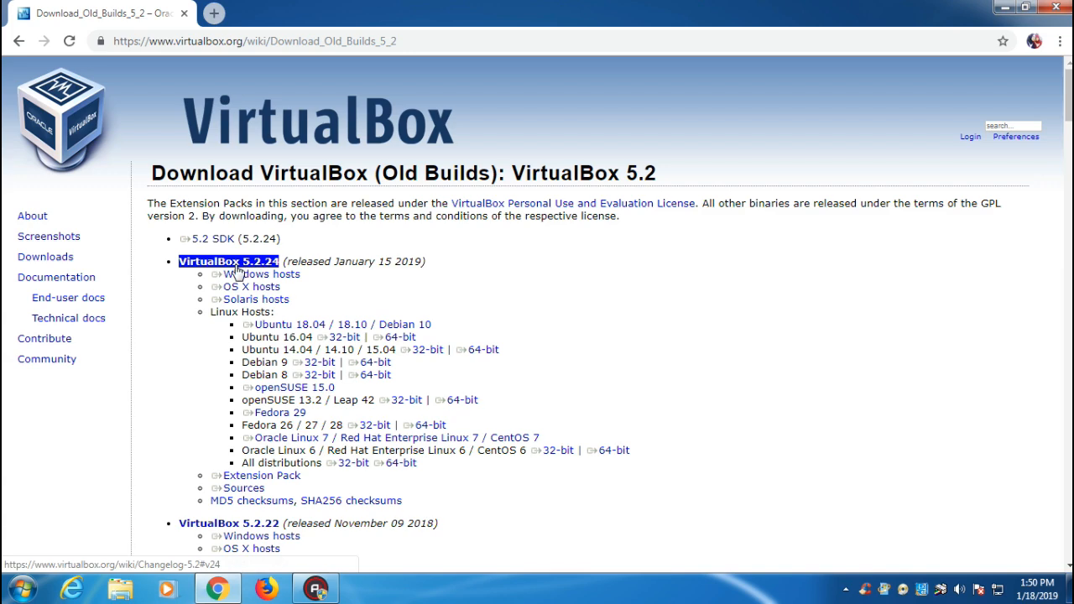
left_click(237, 275)
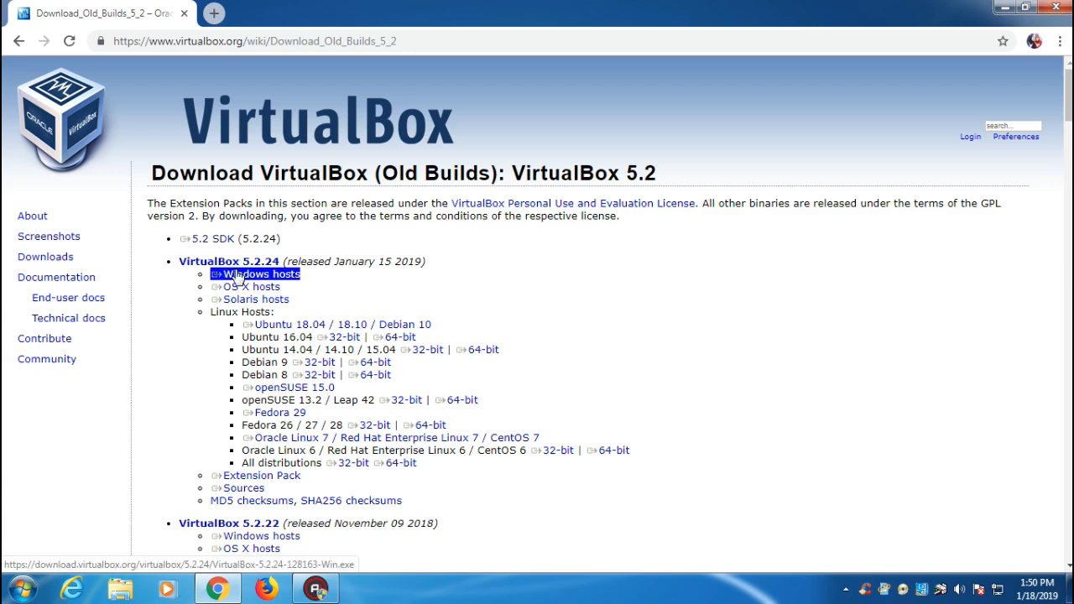
left_click(267, 537)
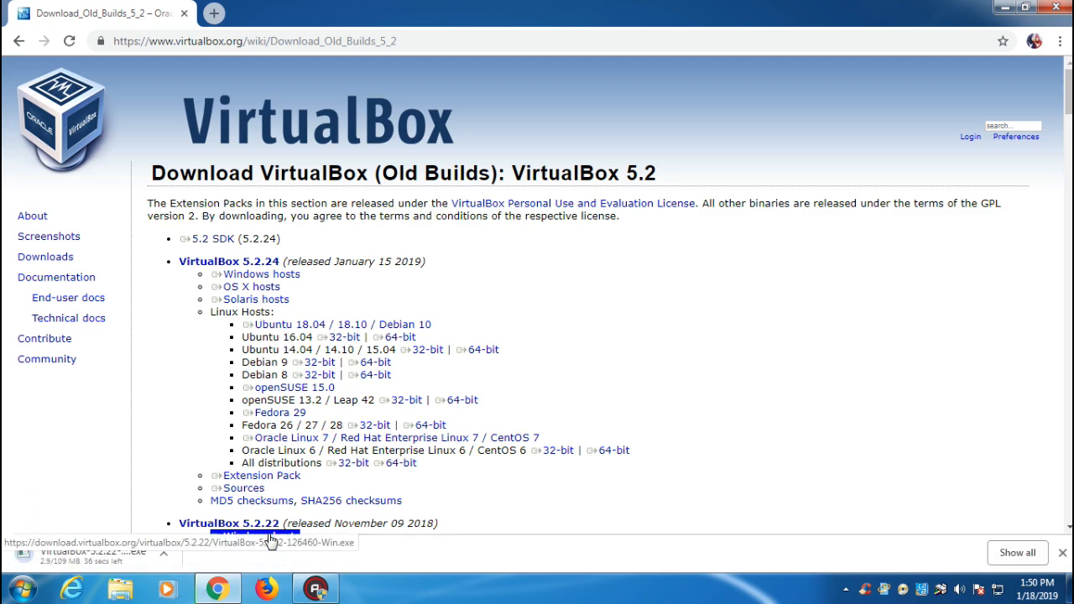
scroll(252, 504, "down", 1)
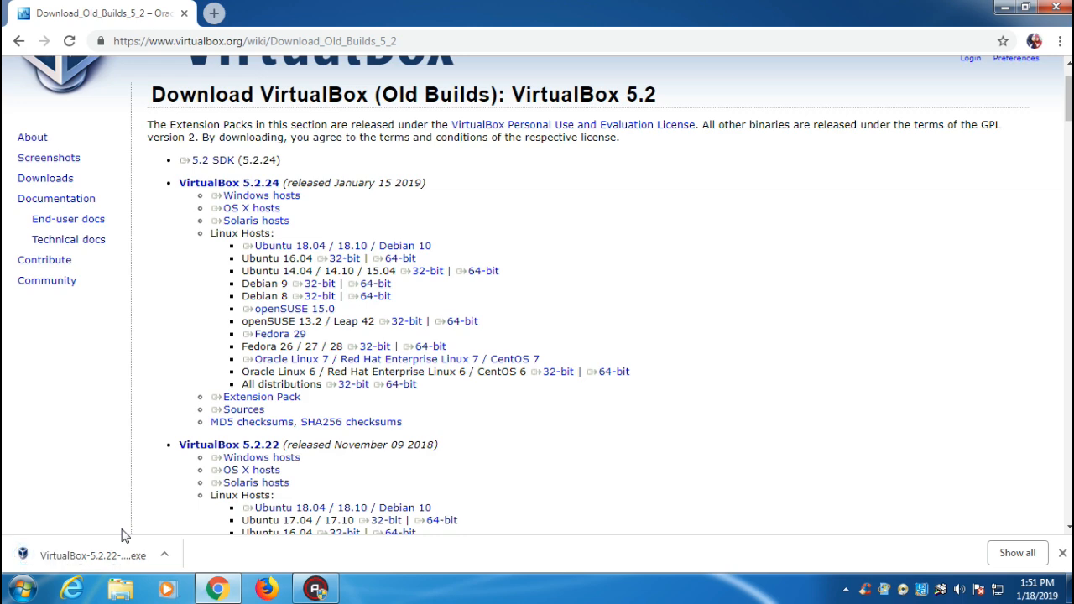
Show the downloaded installer in its folder and run it as administrator, approving the UAC prompt.
right_click(124, 558)
left_click(144, 516)
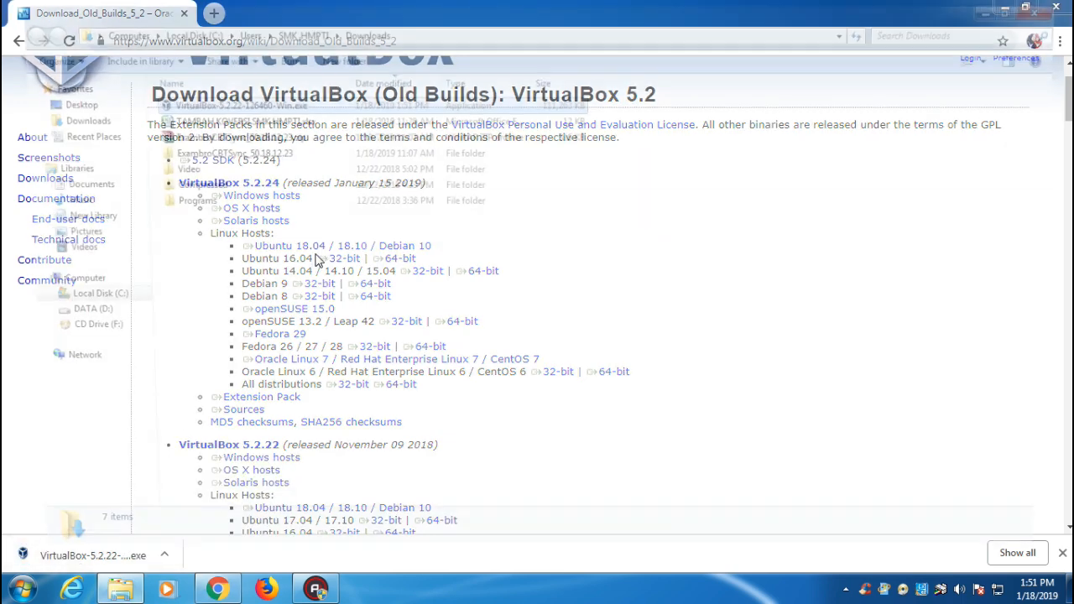
right_click(207, 101)
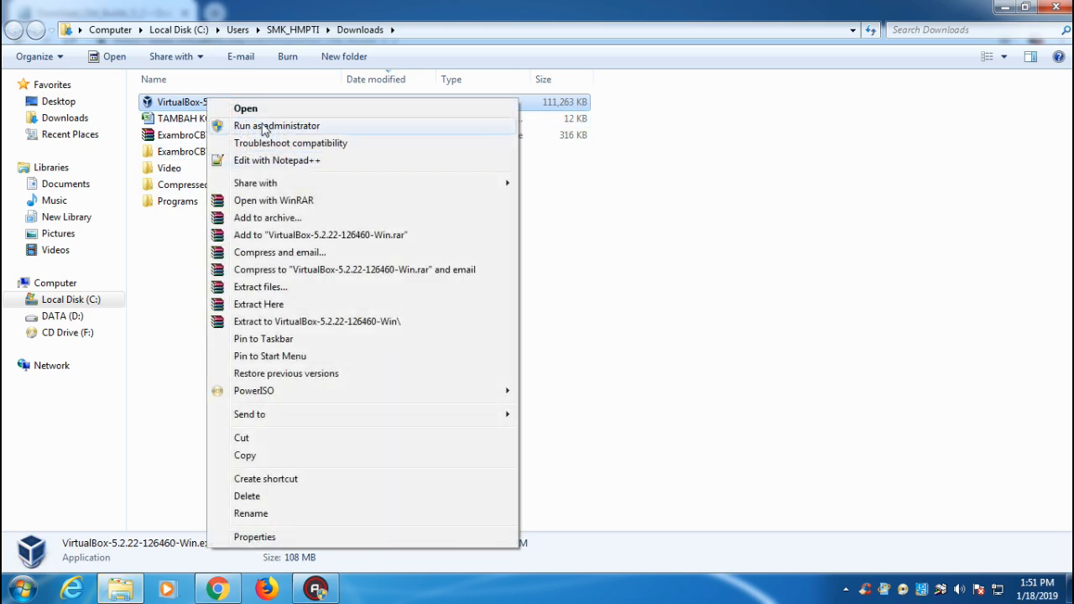
left_click(225, 127)
left_click(608, 334)
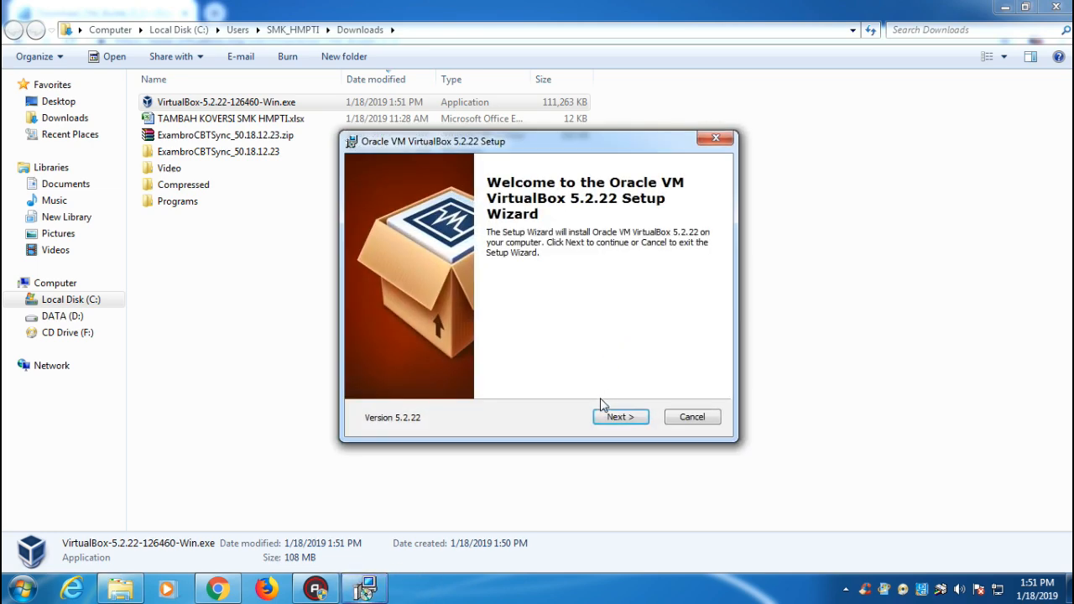
Step through the VirtualBox 5.2.22 setup with default features and options, accept the network warning, and start installing.
left_click(610, 415)
left_click(610, 417)
left_click(610, 417)
left_click(610, 418)
left_click(610, 418)
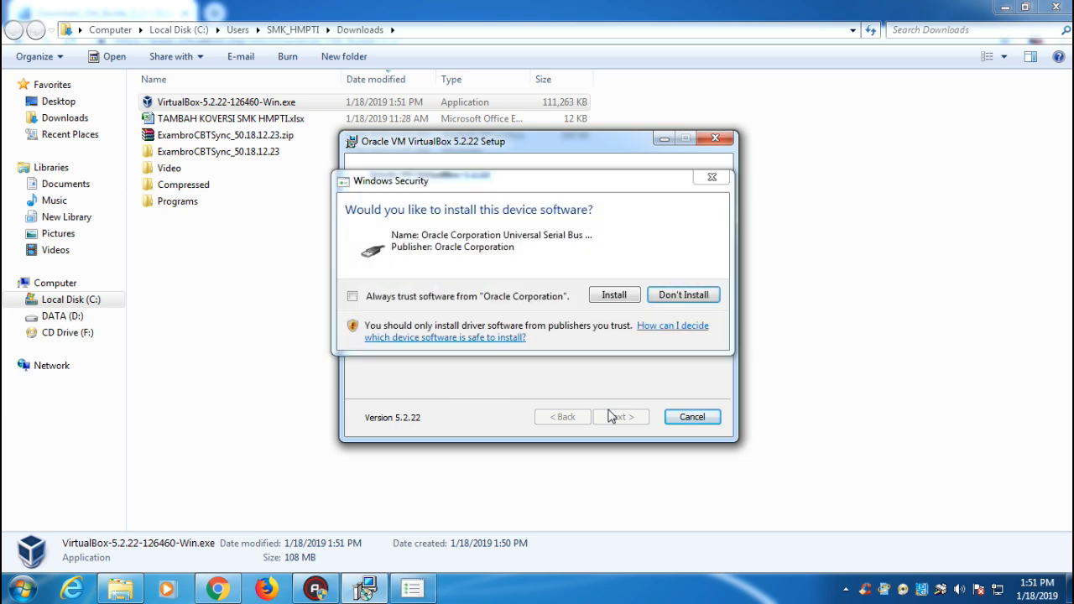
Approve the three Oracle device driver installs and finish the setup wizard.
left_click(619, 300)
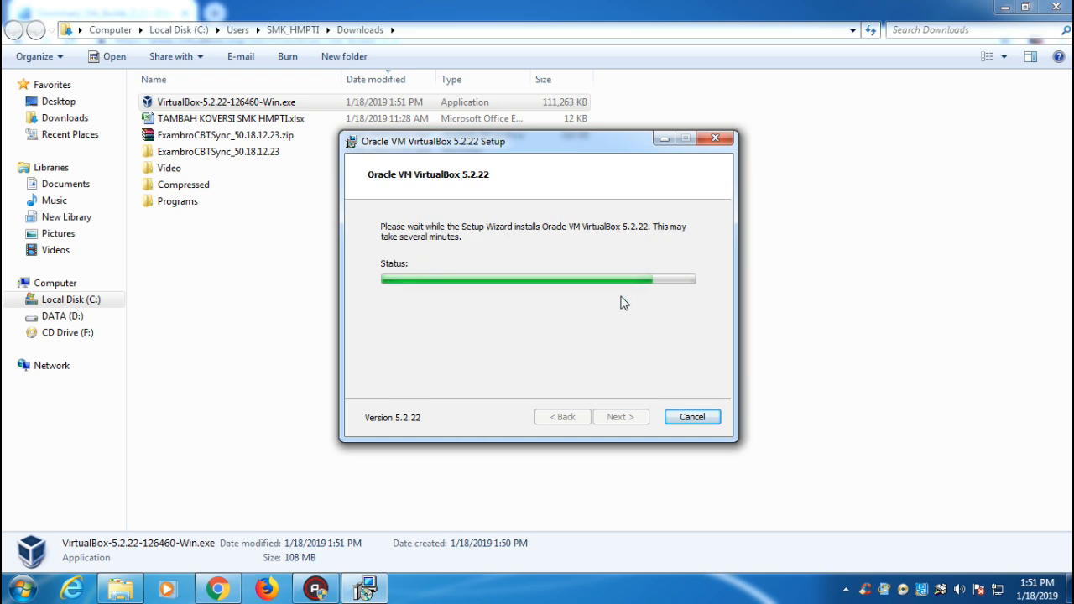
key("Return")
left_click(621, 302)
left_click(624, 414)
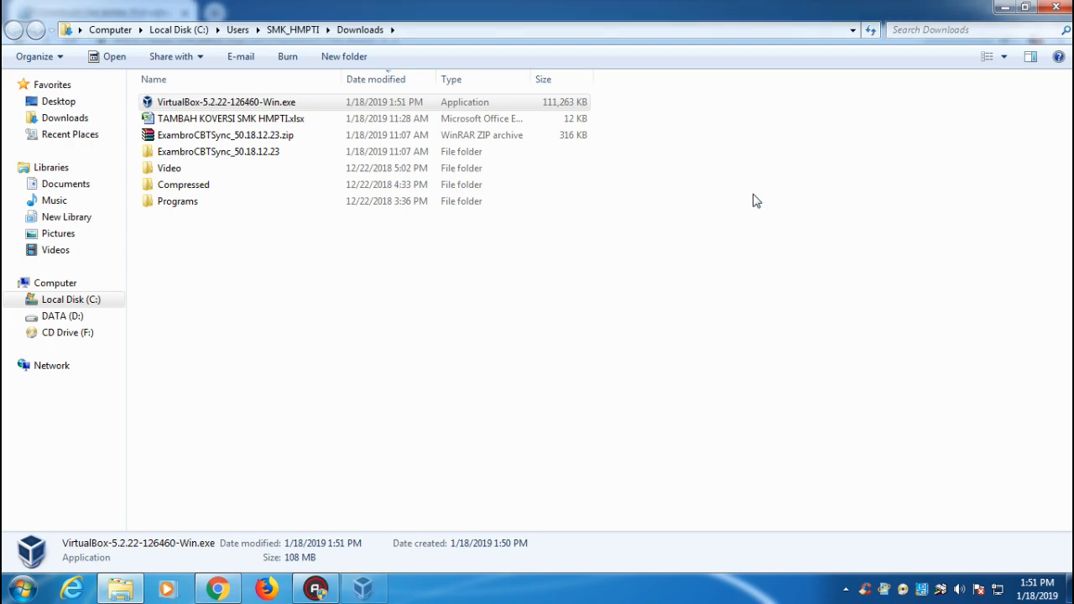
Close the Downloads folder and make VirtualBox Manager a narrower window positioned on the right.
double_click(707, 17)
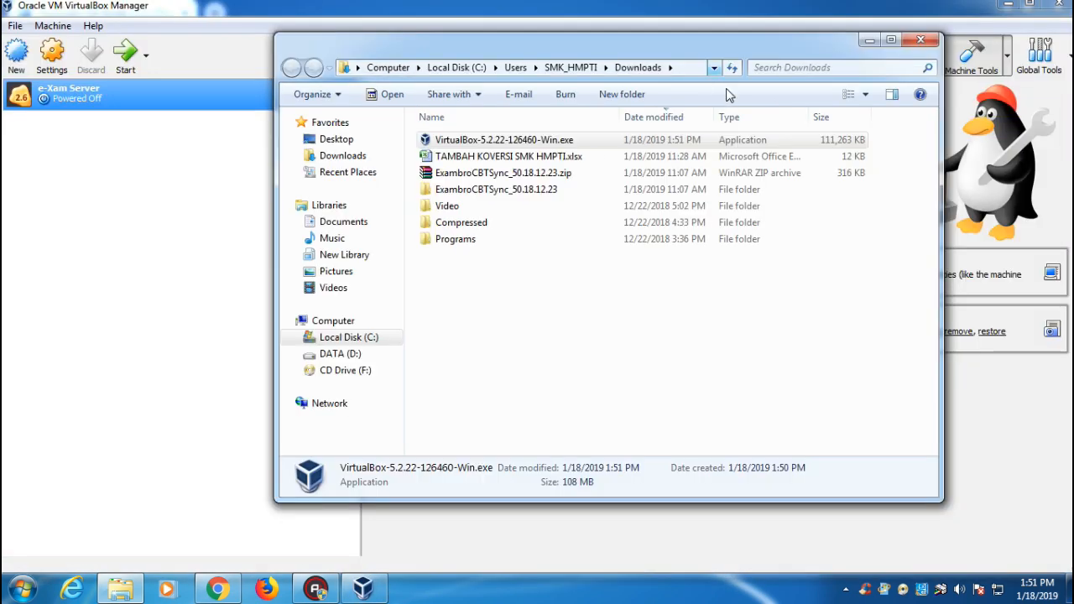
left_click(932, 38)
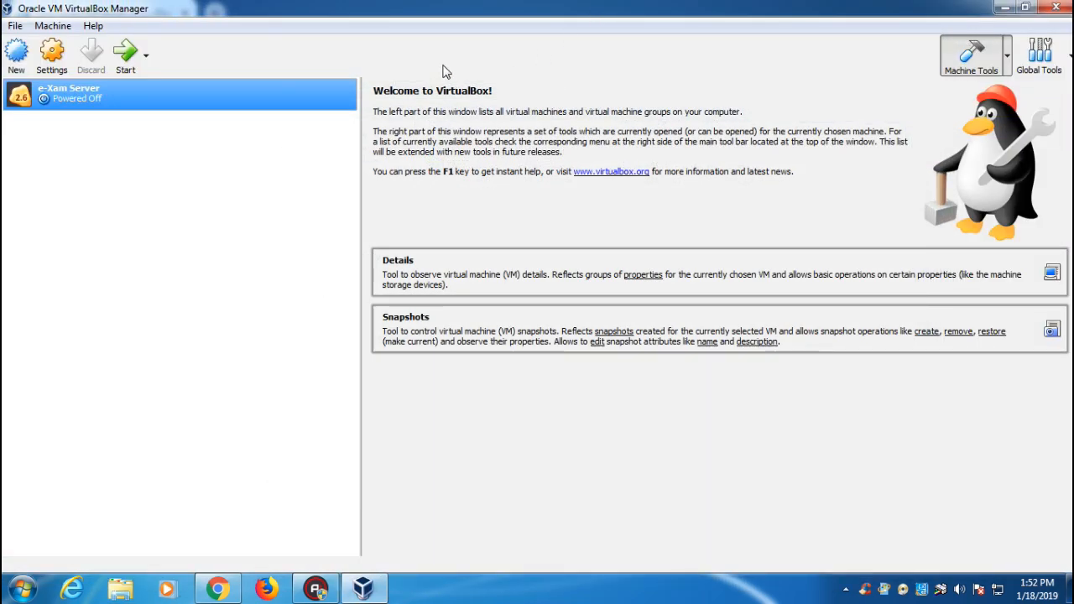
double_click(468, 9)
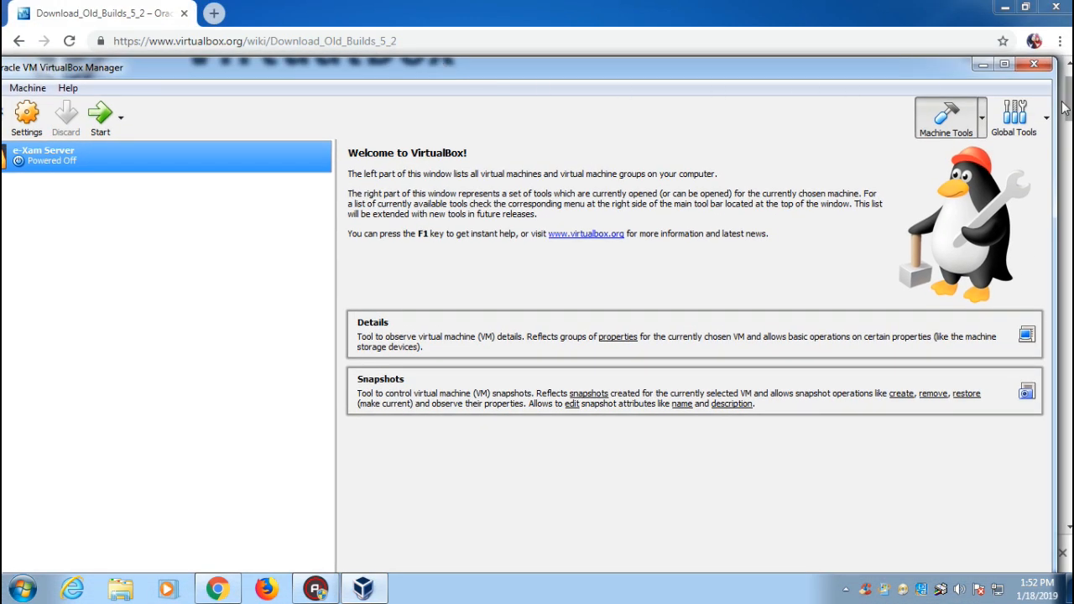
left_click(1005, 65)
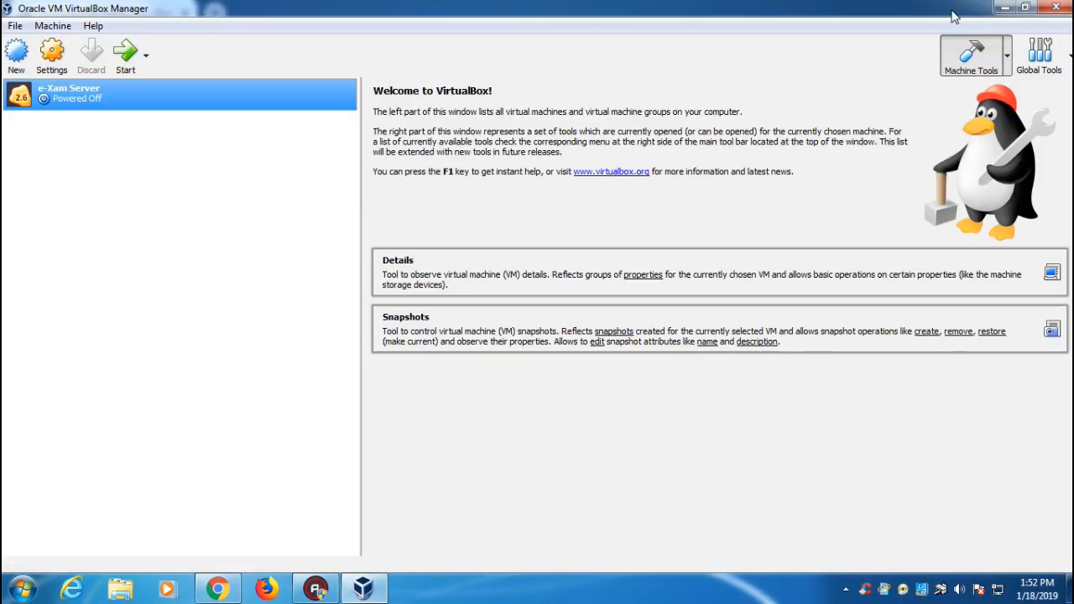
double_click(893, 17)
left_click_drag(1055, 156, 590, 143)
left_click_drag(365, 76, 730, 50)
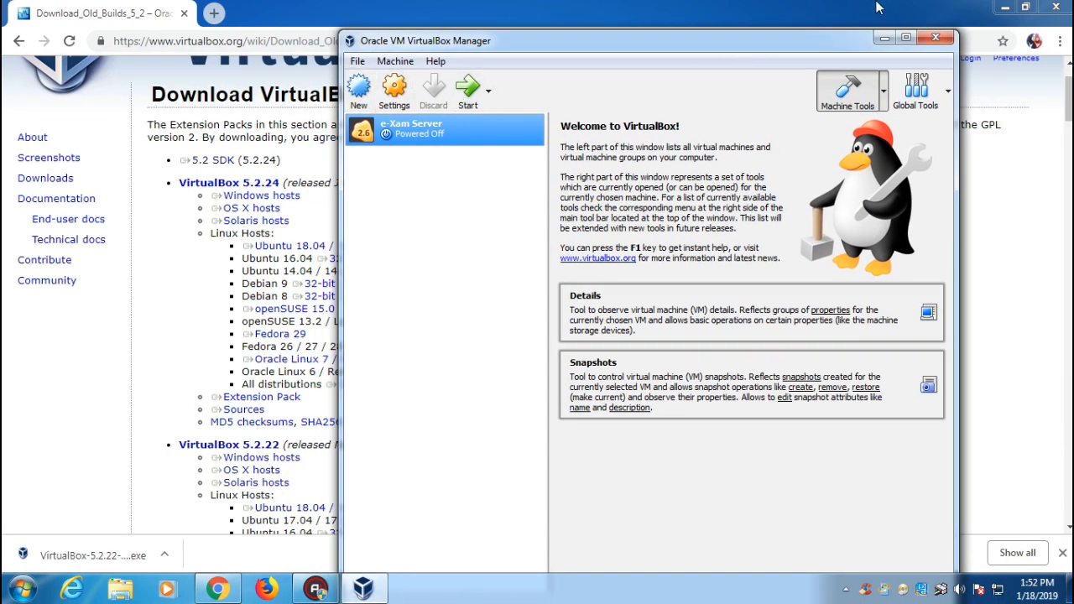
Start a new VM named SERVER_1 with version Windows 2012 (64-bit).
left_click(358, 88)
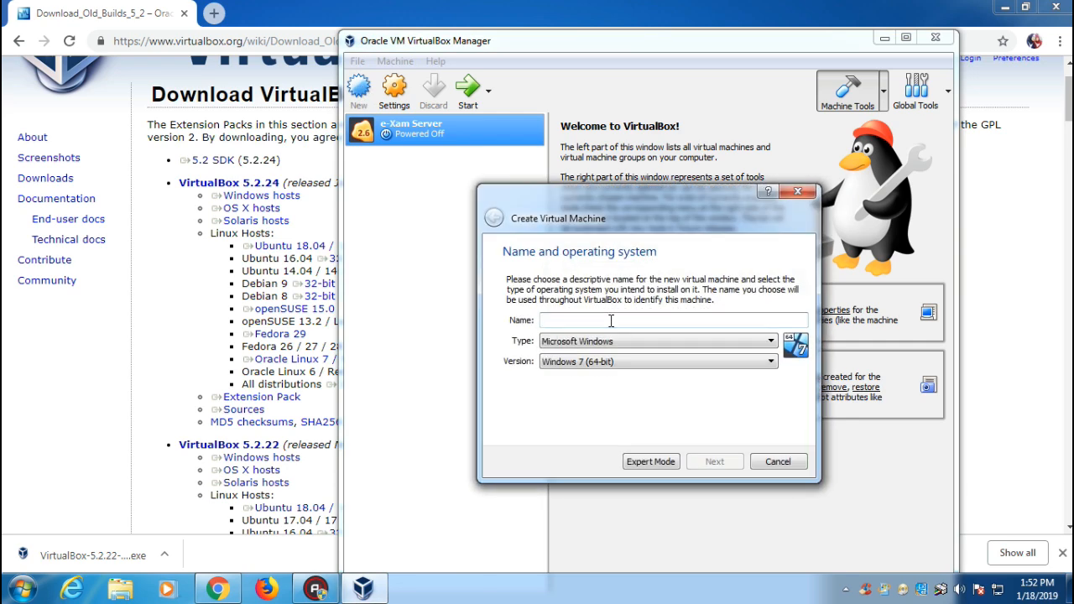
type("SERVER_1")
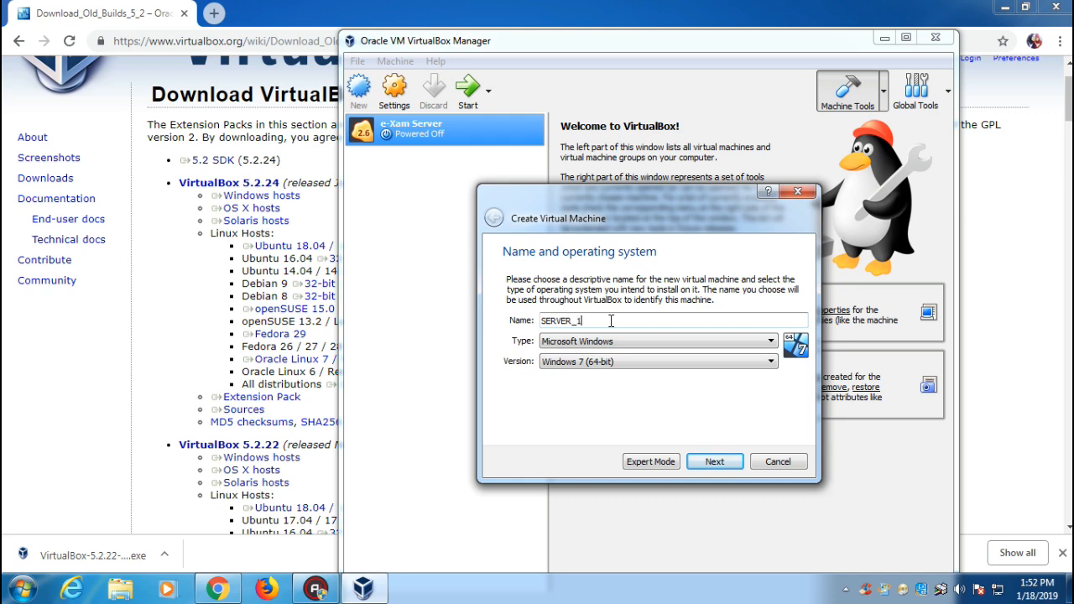
left_click(631, 363)
left_click(619, 363)
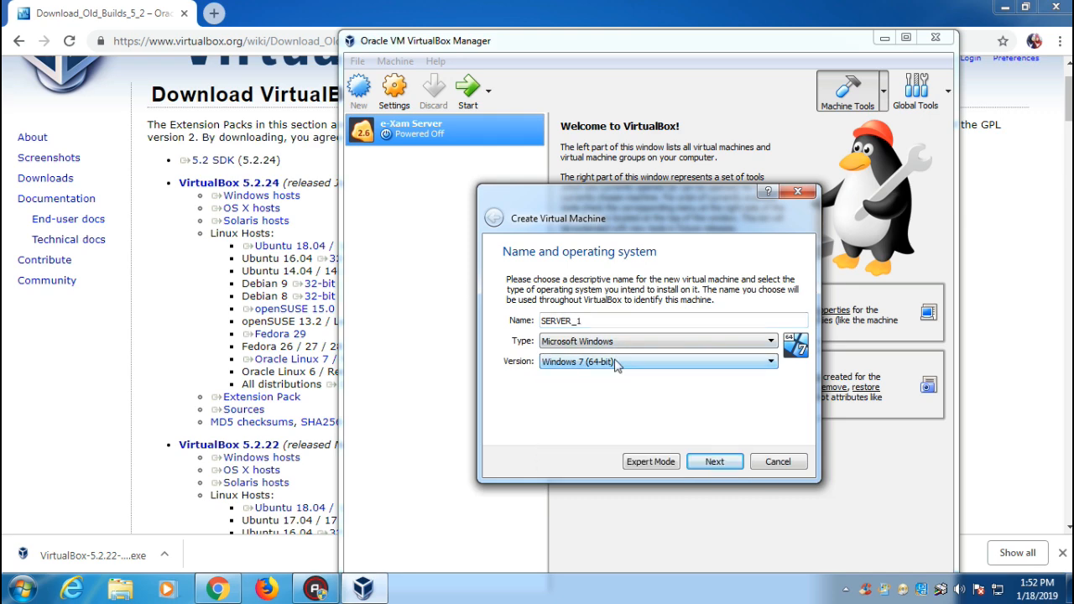
left_click(737, 362)
scroll(615, 437, "down", 4)
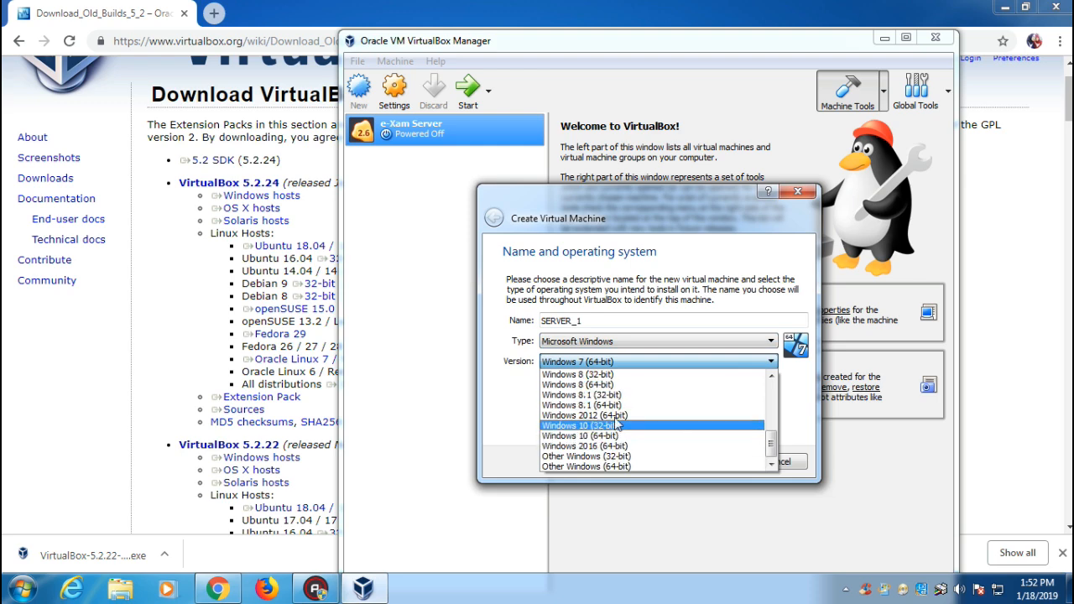
left_click(621, 414)
Give the SERVER_1 machine 4788 MB of memory.
left_click(707, 469)
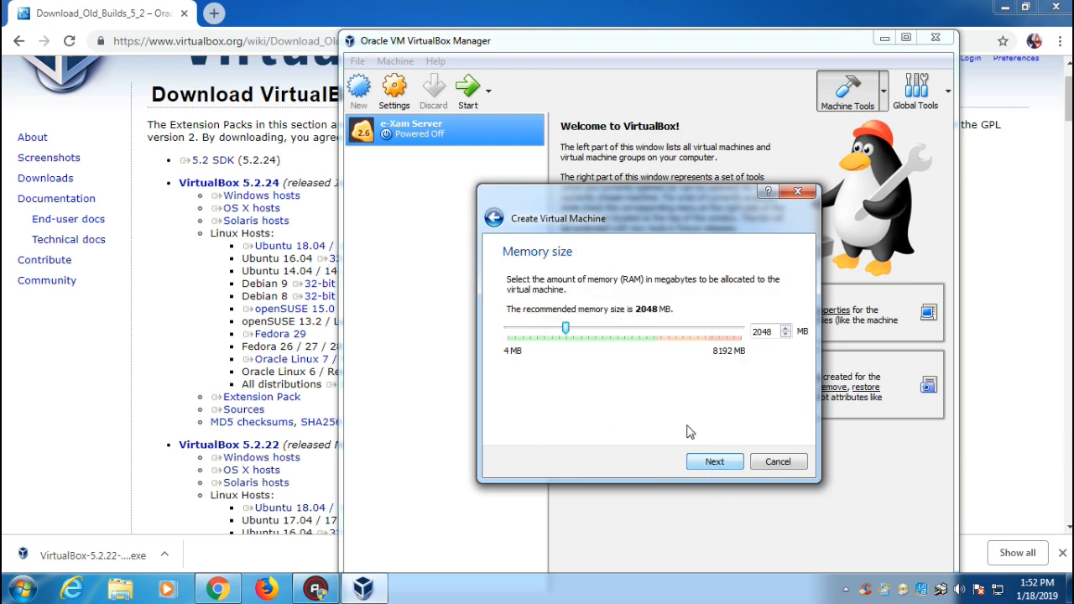
left_click_drag(571, 329, 646, 363)
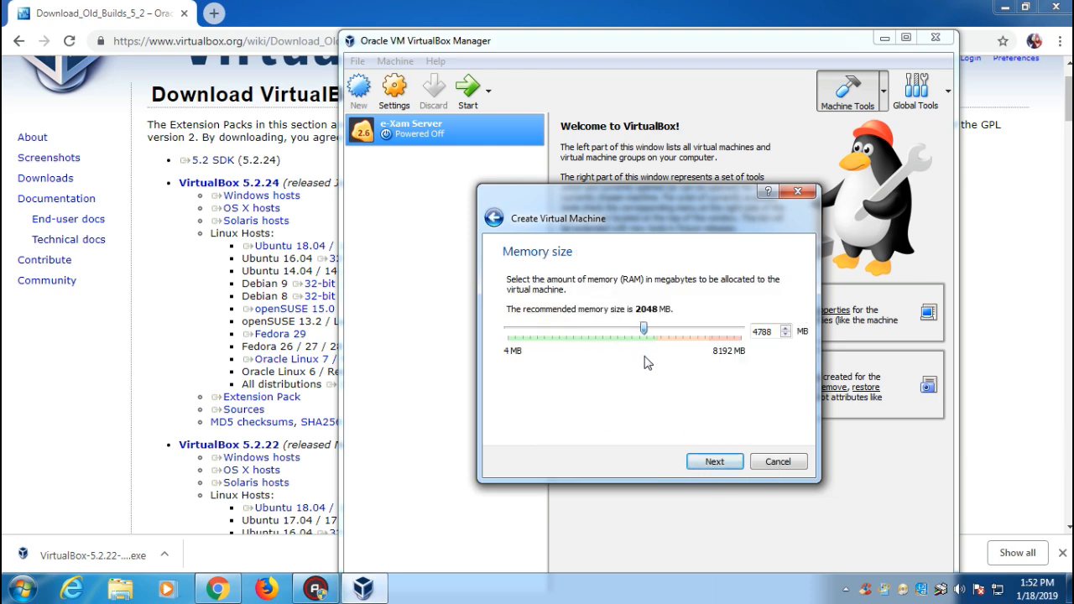
left_click(723, 470)
Attach the existing disk D:\VHD 2019\VHD SIMULASI 1 UNBK 2019.vhd and create the machine.
left_click(577, 405)
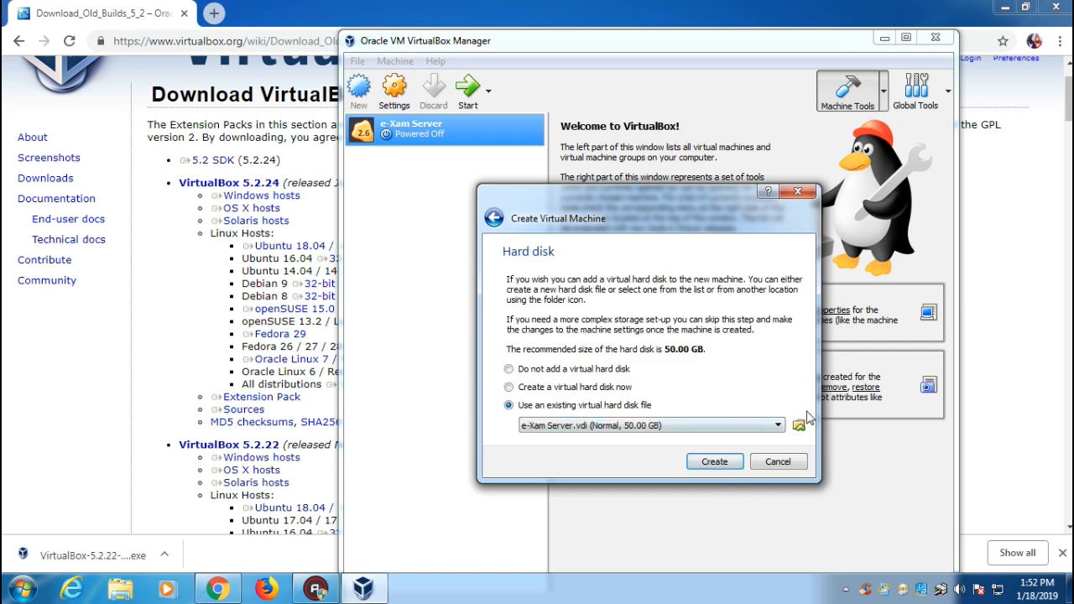
left_click(799, 426)
left_click(671, 277)
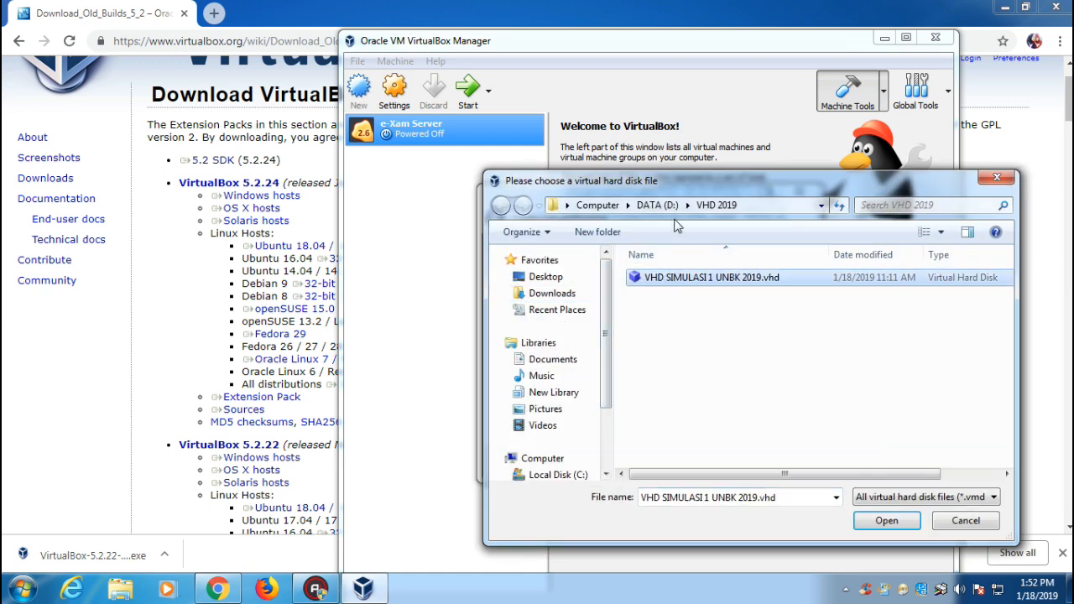
left_click(657, 205)
double_click(674, 459)
left_click(681, 285)
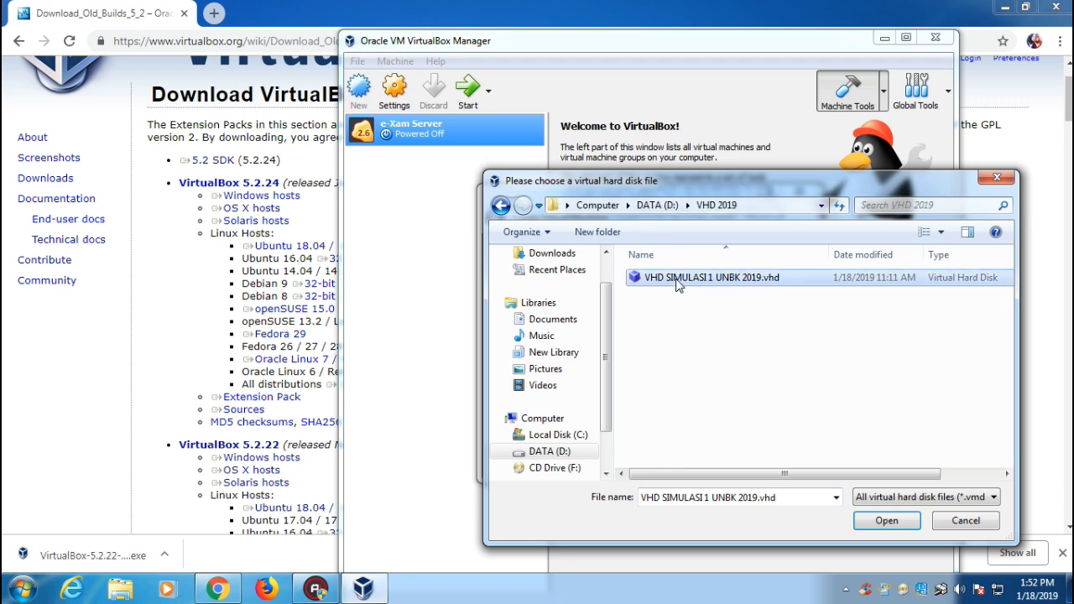
left_click(887, 520)
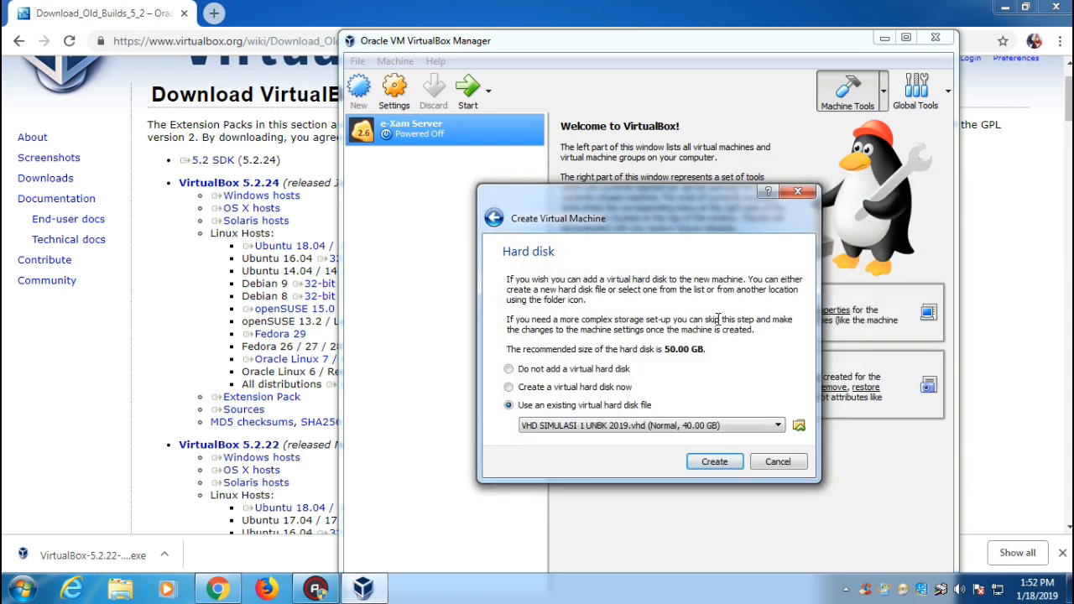
left_click(713, 462)
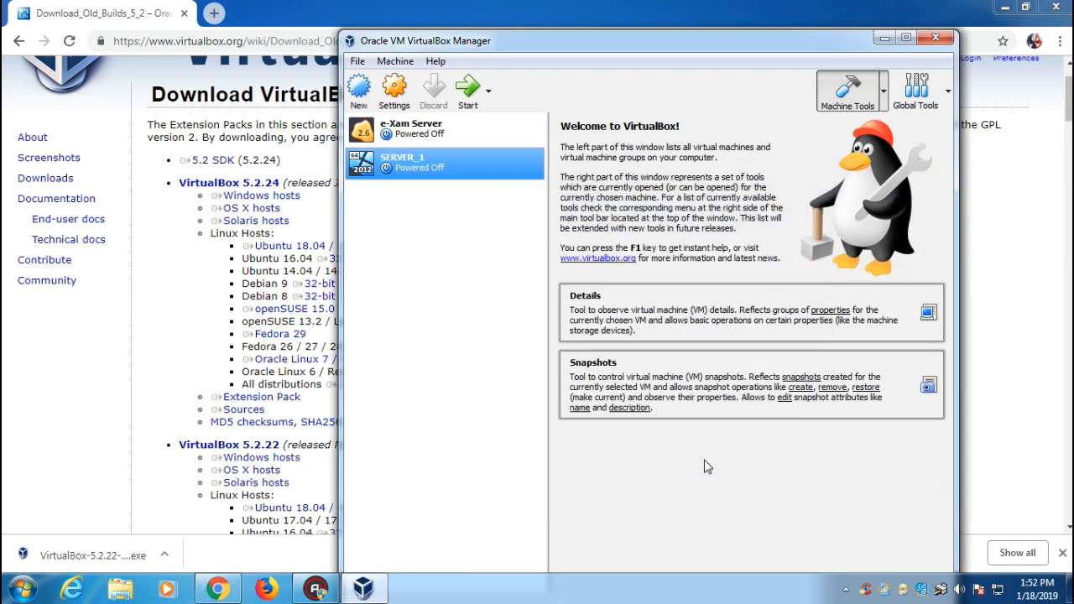
Open the SERVER_1 settings and the Windows Network and Sharing Center.
left_click(395, 93)
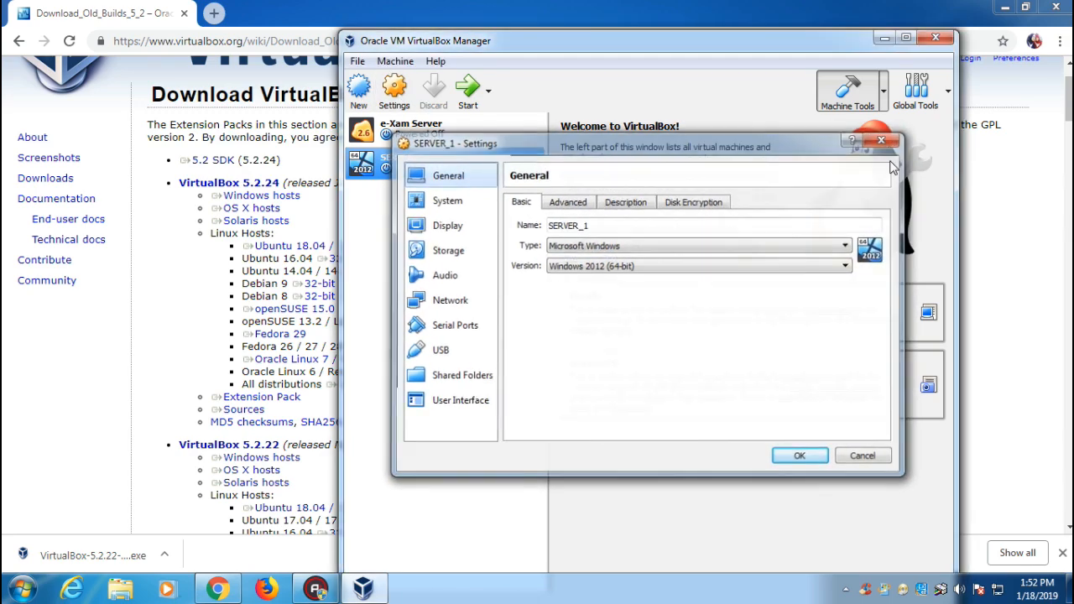
right_click(997, 591)
left_click(999, 575)
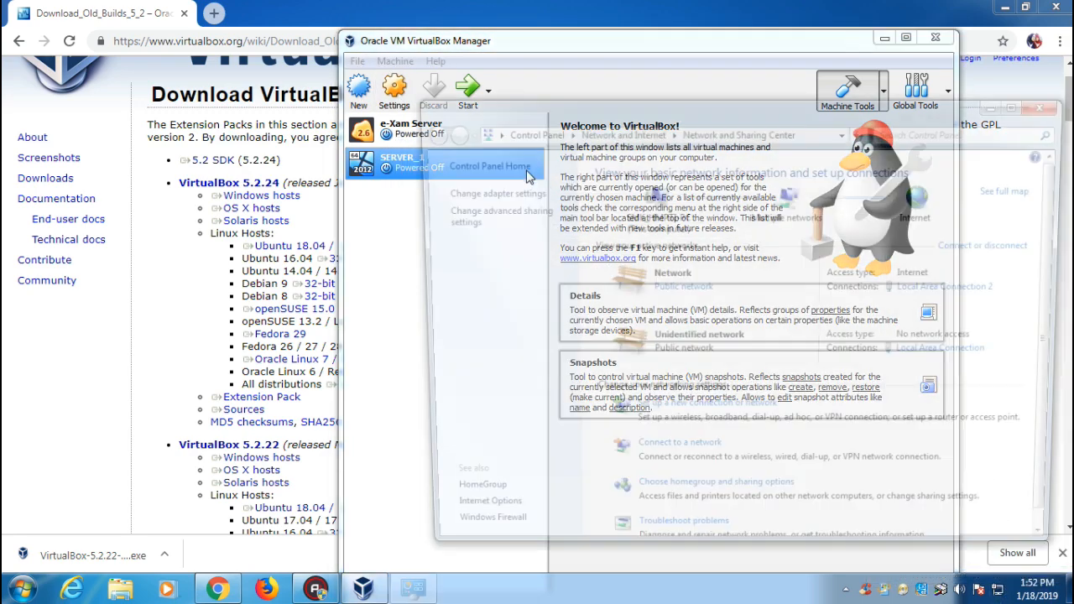
Check the Local Area Connection status and address details, then open its properties.
left_click_drag(642, 118, 322, 94)
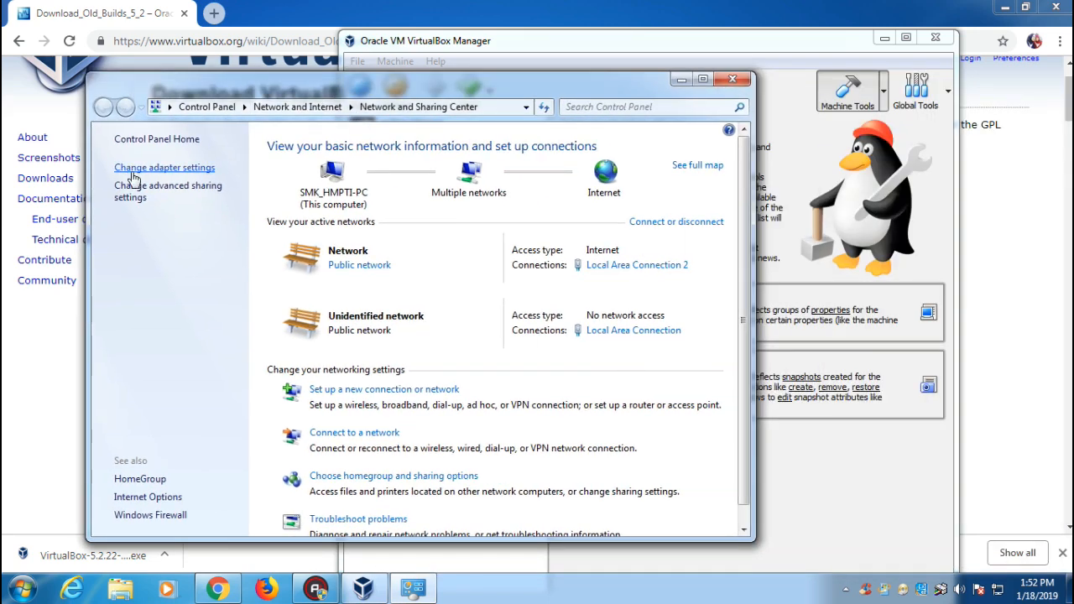
left_click(176, 168)
double_click(235, 174)
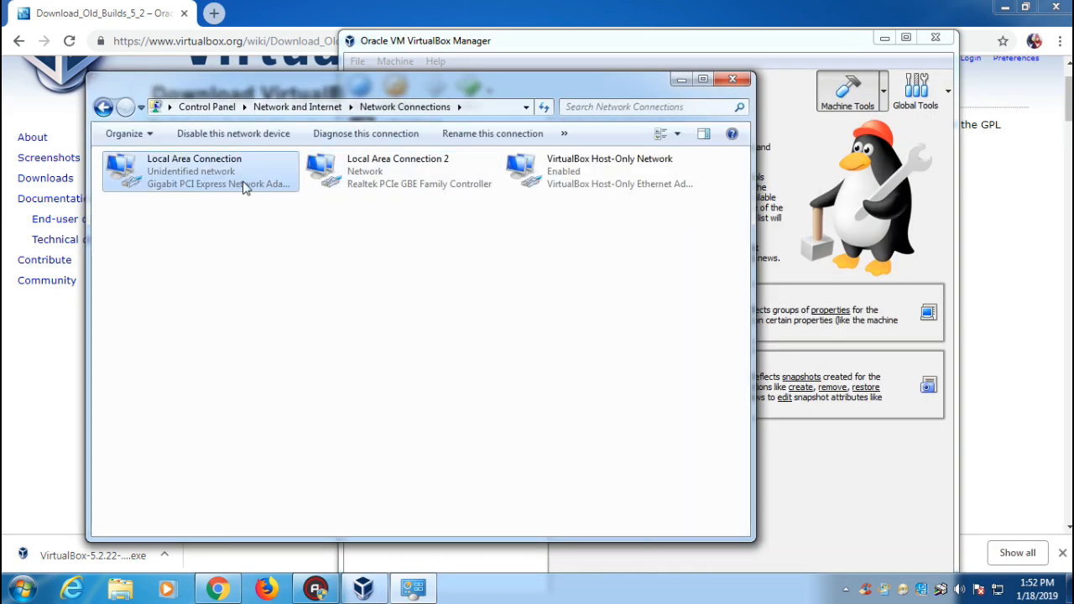
left_click(446, 284)
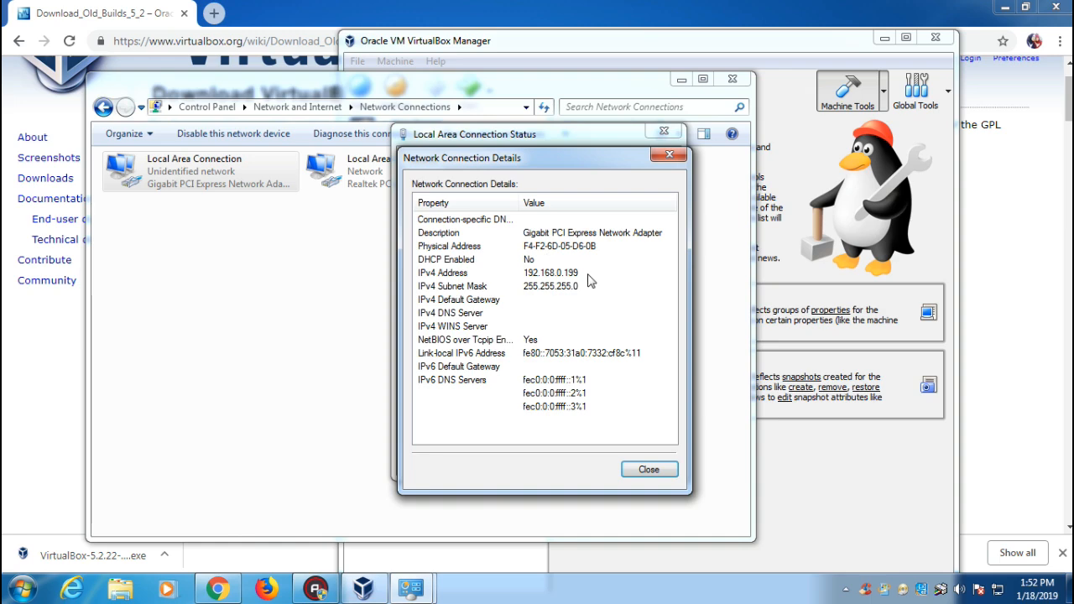
left_click(670, 154)
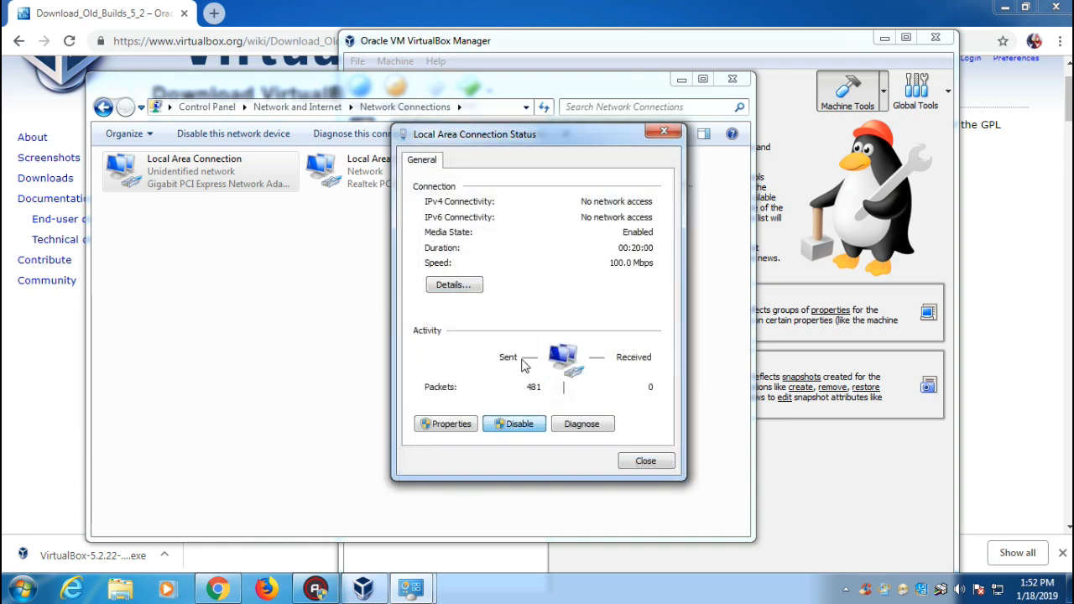
left_click(448, 424)
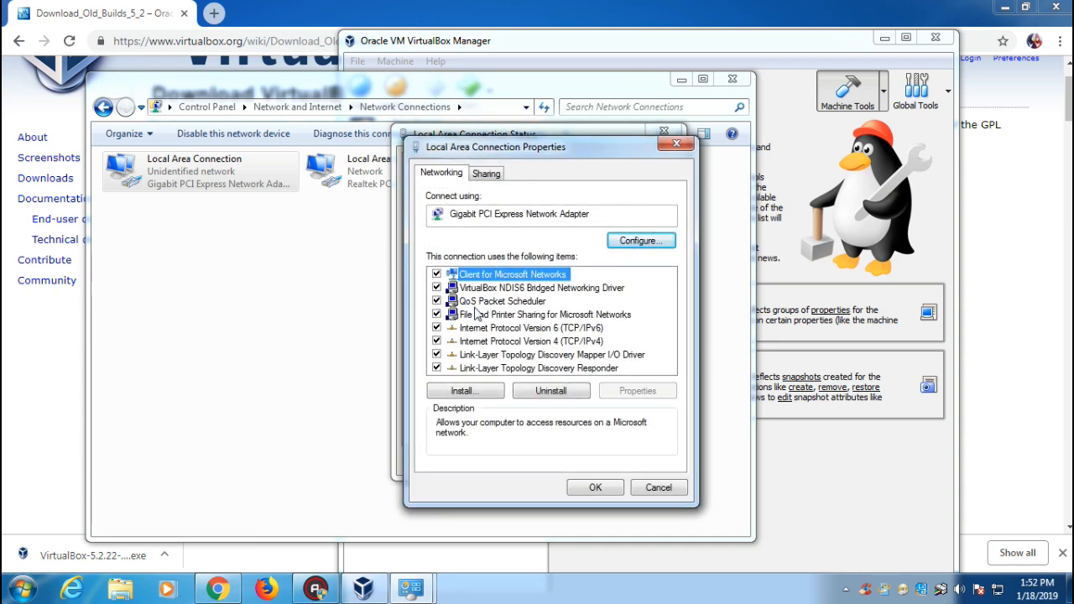
Set Local Area Connection IPv4 to static 192.168.0.199, mask 255.255.255.0, and close the network windows.
double_click(522, 341)
left_click(465, 303)
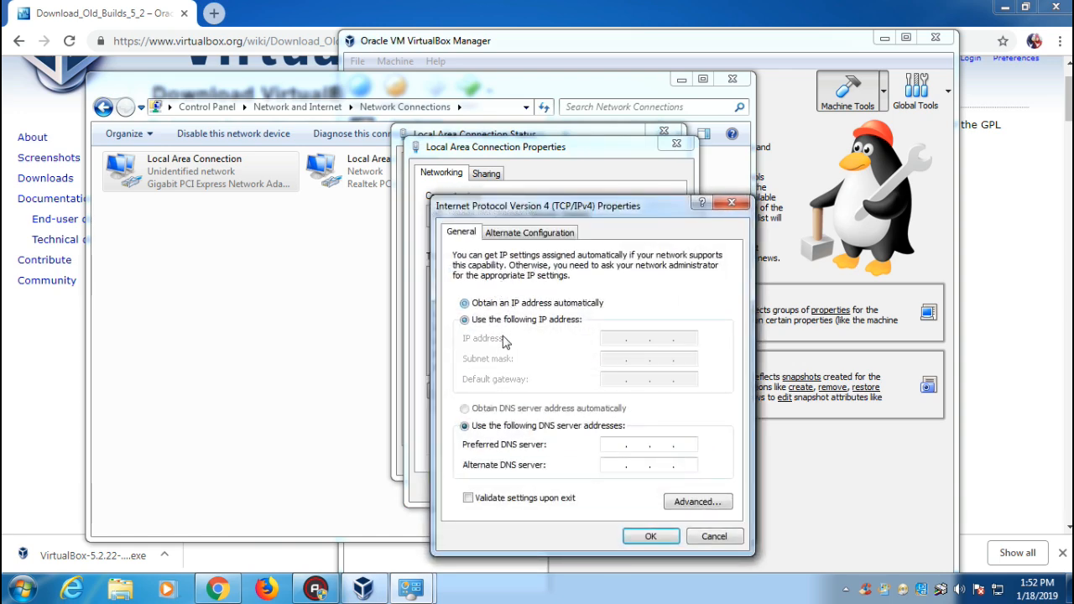
left_click(516, 411)
left_click(572, 322)
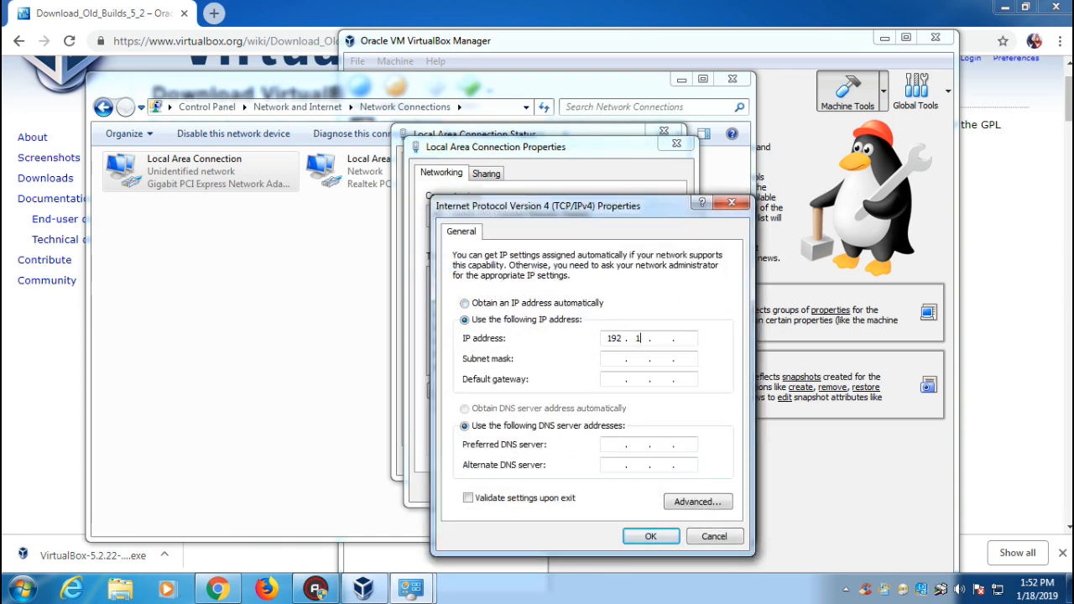
key("Tab")
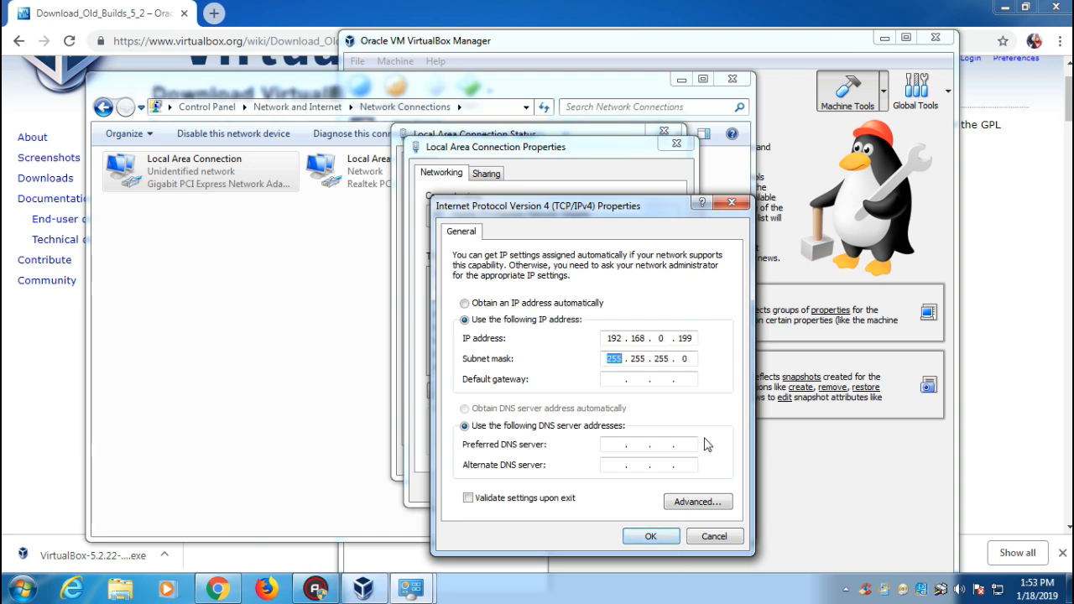
left_click(651, 535)
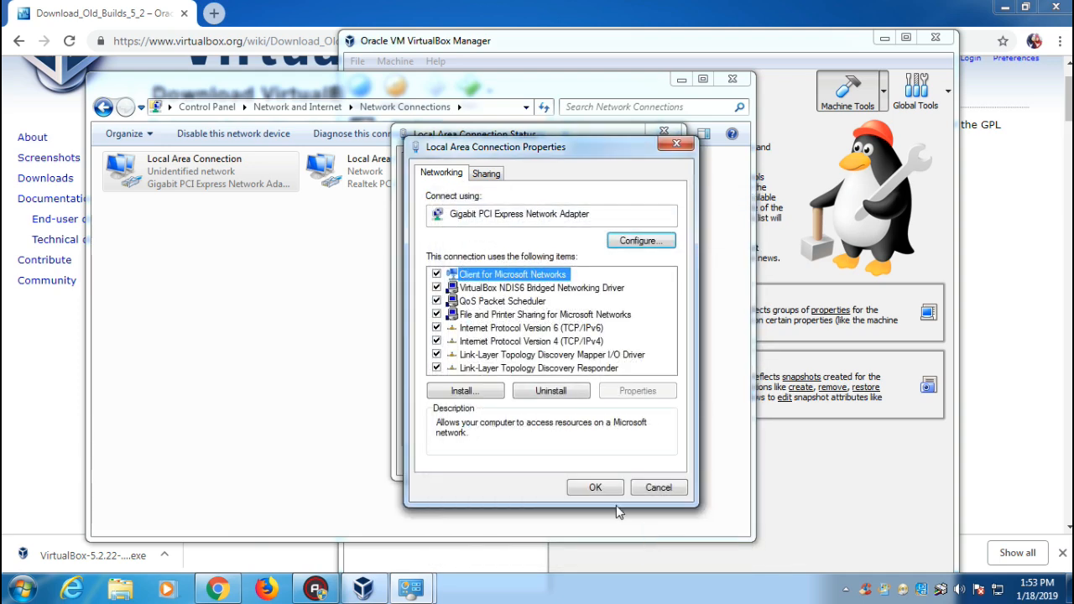
left_click(594, 487)
left_click(644, 461)
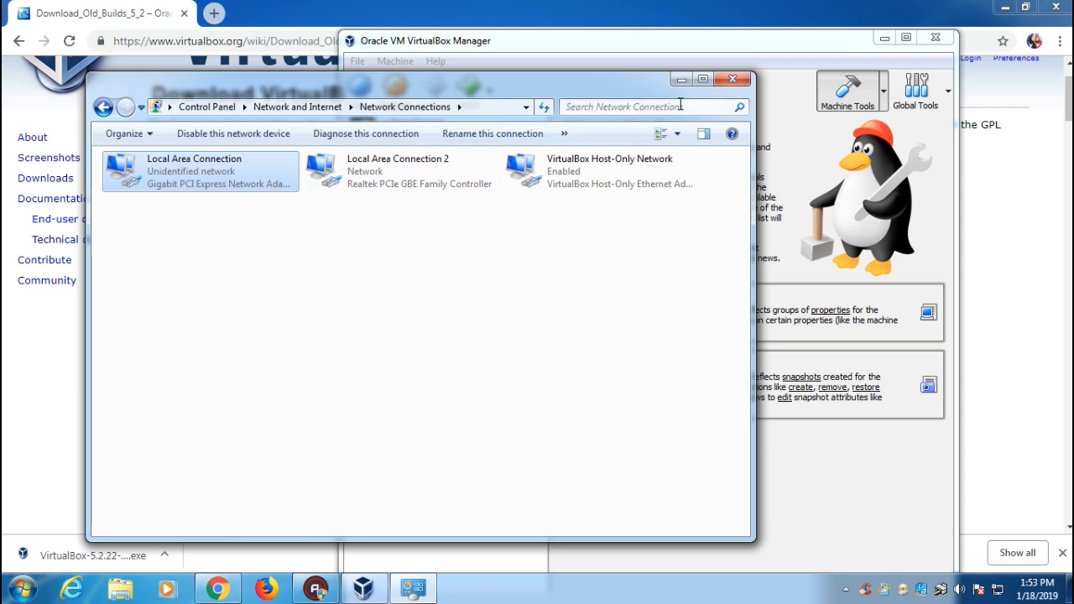
left_click(733, 78)
Bridge Adapter 1 to the Gigabit PCI Express Network Adapter and enable Adapter 2 as NAT.
left_click(410, 94)
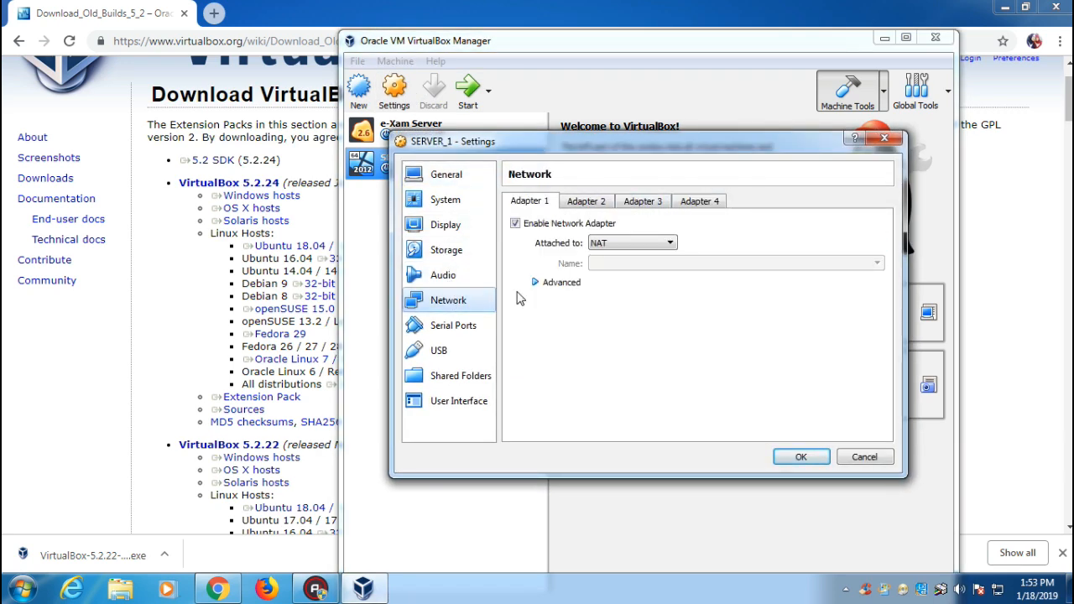
left_click(621, 244)
left_click(658, 269)
left_click(658, 269)
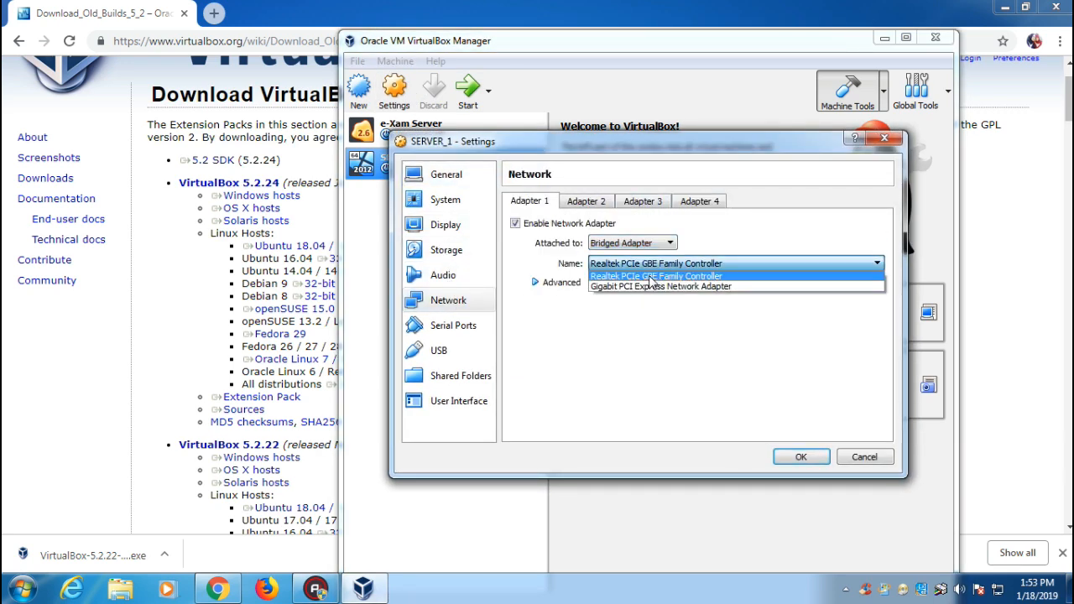
left_click(653, 287)
left_click(591, 202)
left_click(552, 223)
left_click(629, 243)
left_click(636, 266)
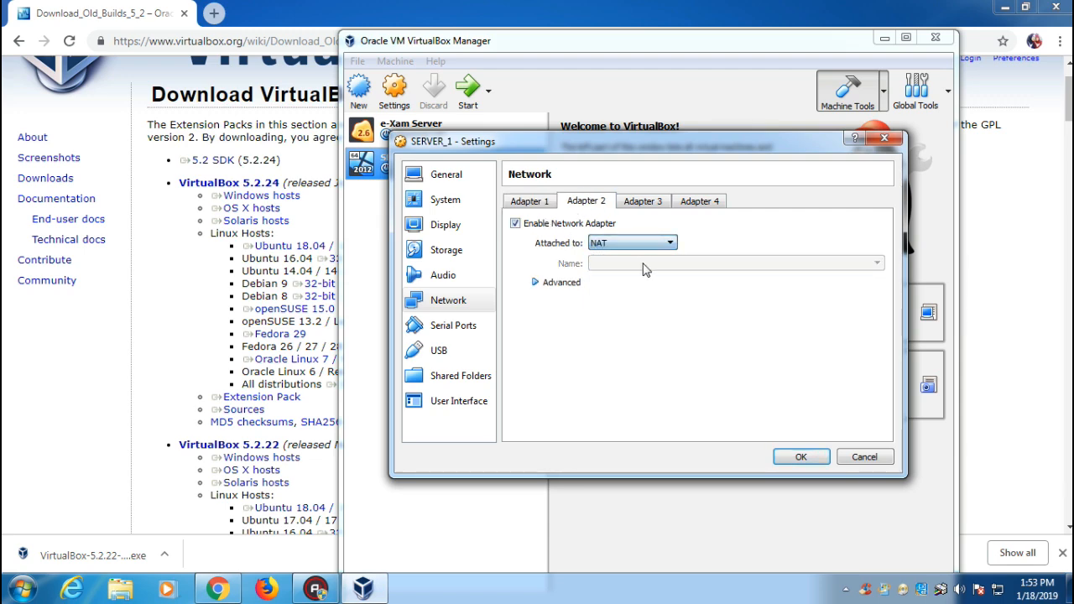
Assign SERVER_1 2 CPUs under System > Processor and save the settings.
left_click(446, 198)
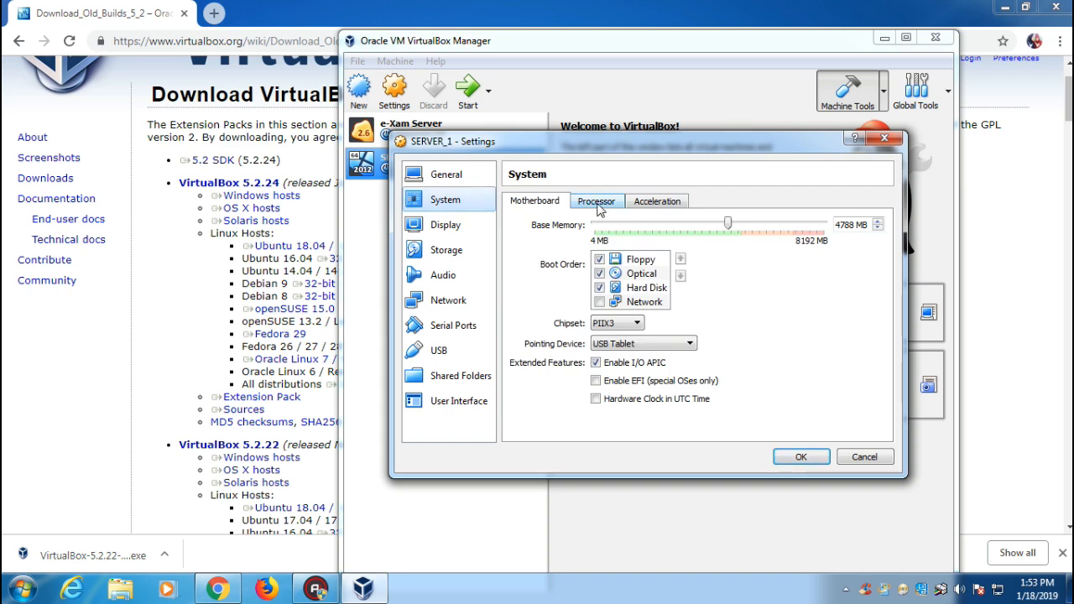
left_click(596, 202)
left_click_drag(595, 224, 628, 224)
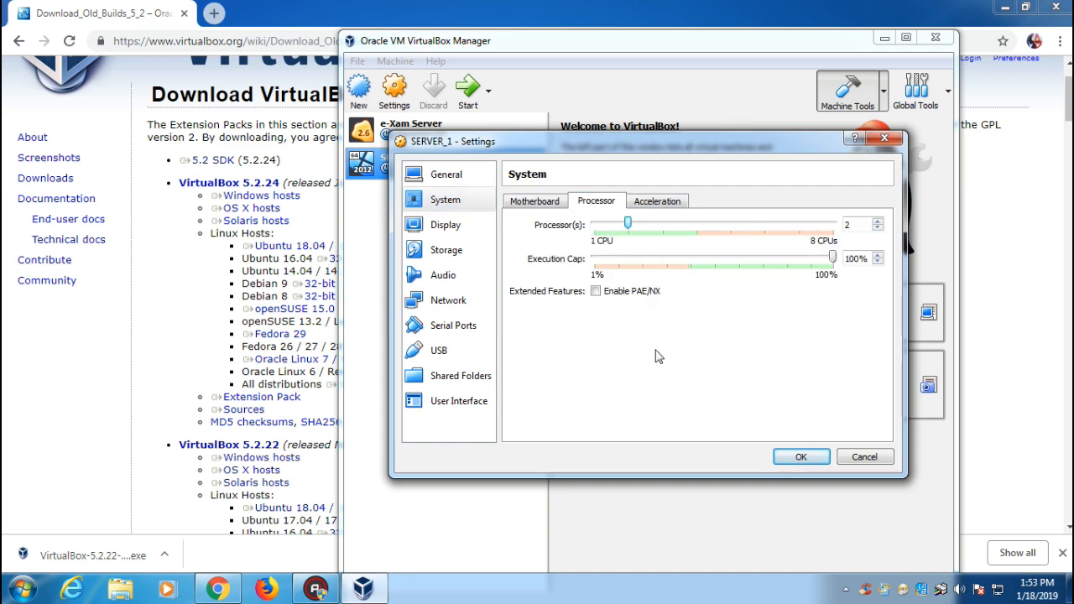
left_click(781, 457)
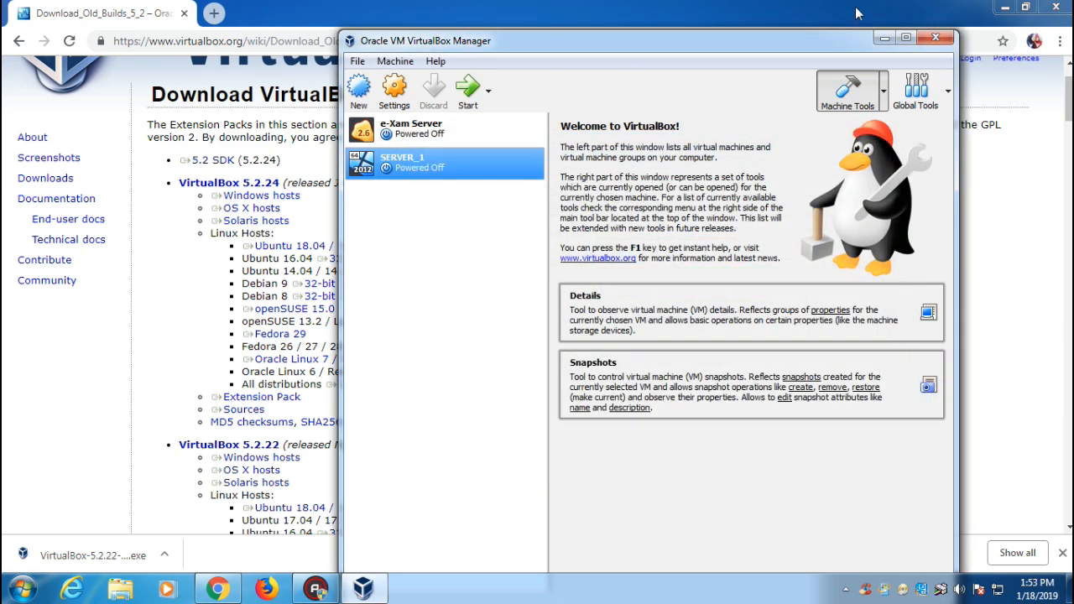
Search the web for 'unbk' and open the UNBK portal in a new tab.
left_click(284, 7)
left_click(214, 13)
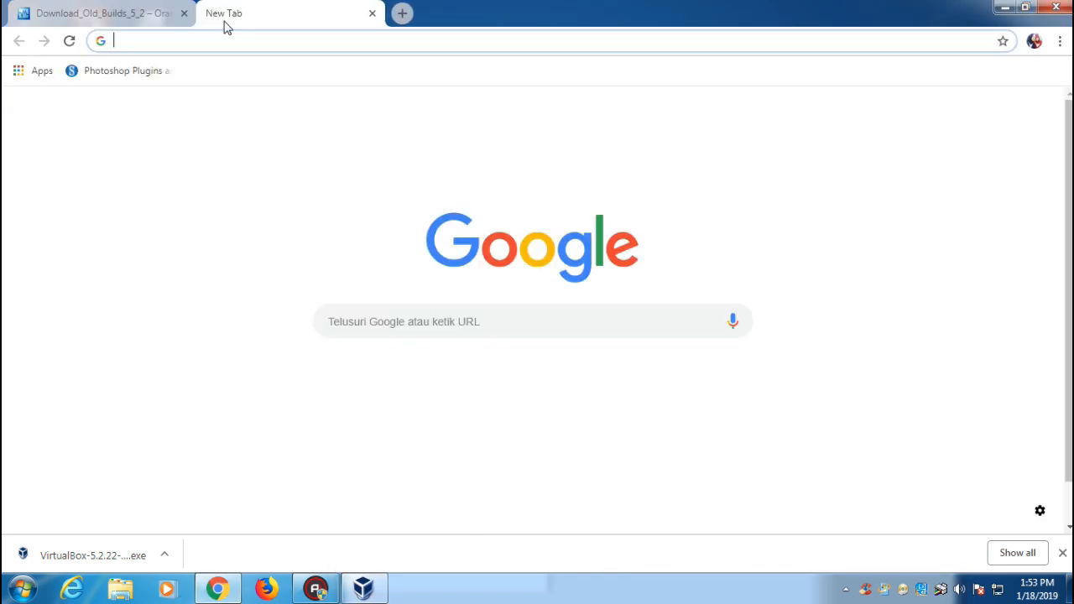
type("unbk")
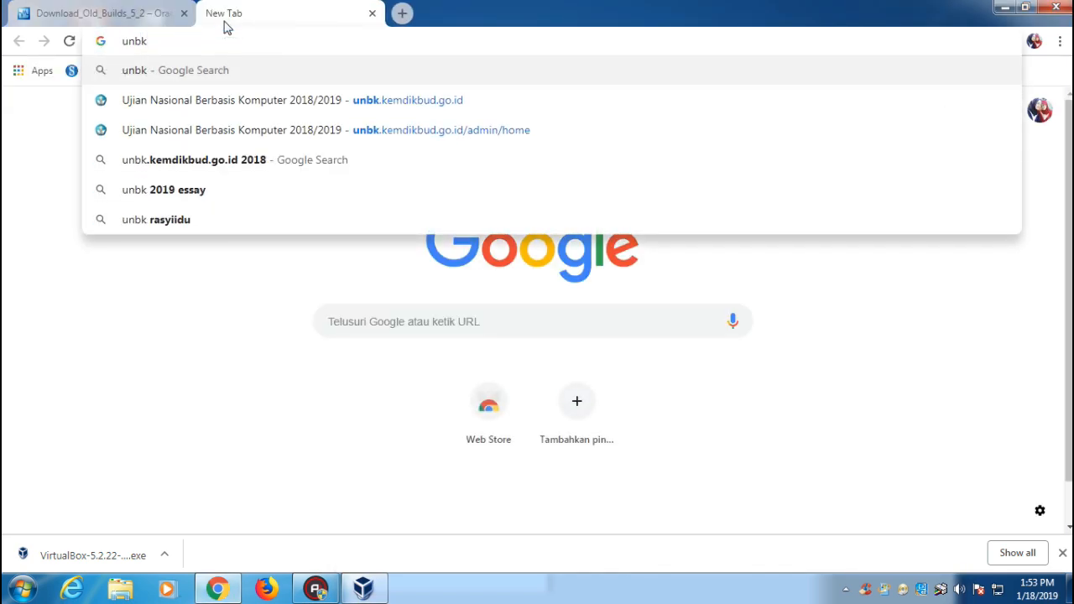
key("Return")
right_click(215, 214)
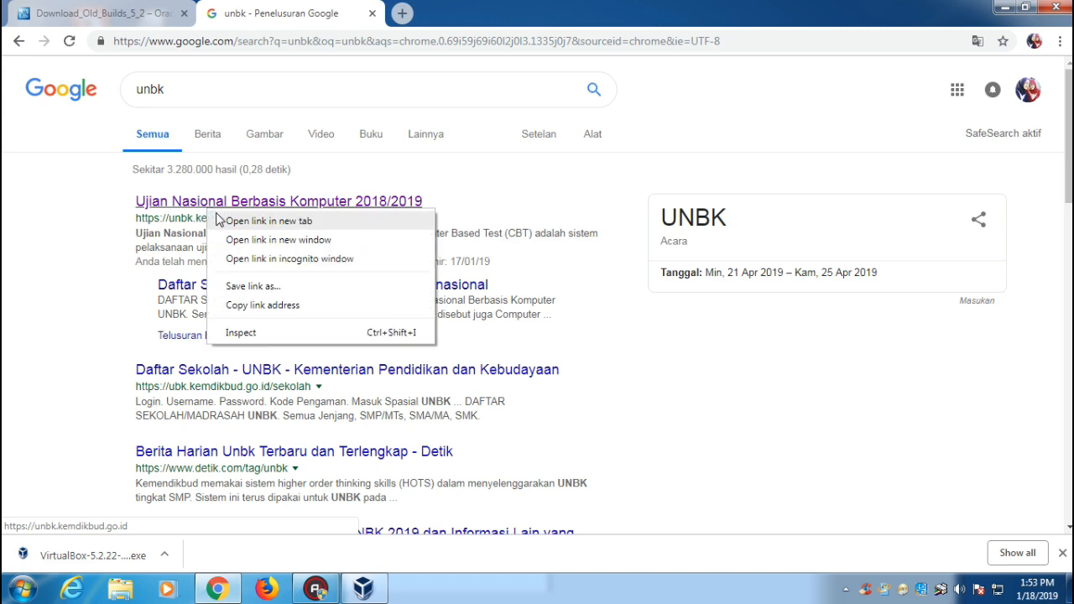
left_click(252, 221)
left_click(422, 8)
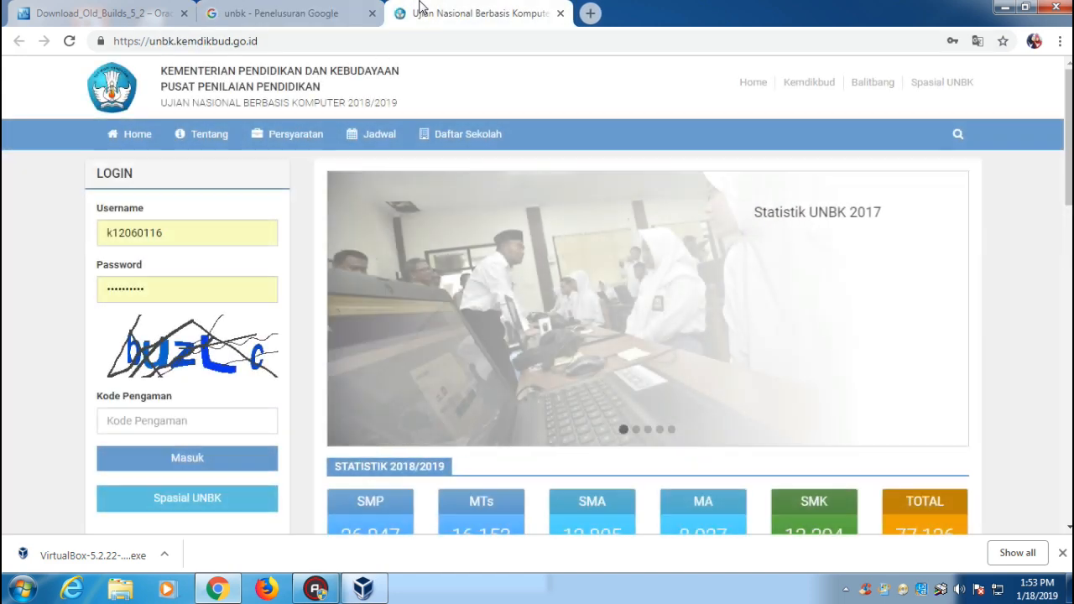
Enter a username and the security code, then try submitting the login form.
double_click(167, 233)
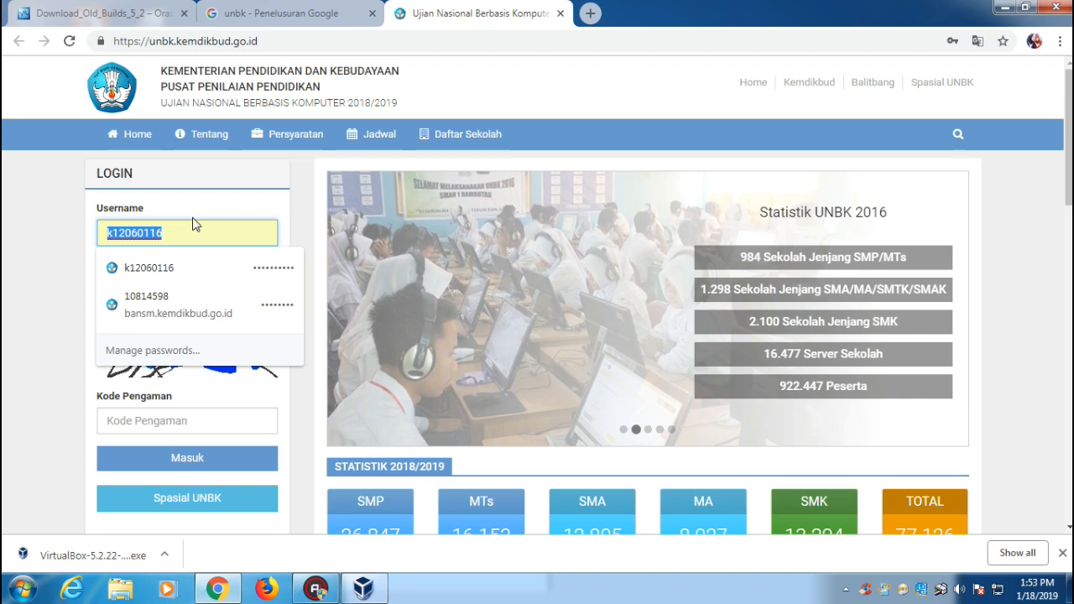
type("l1")
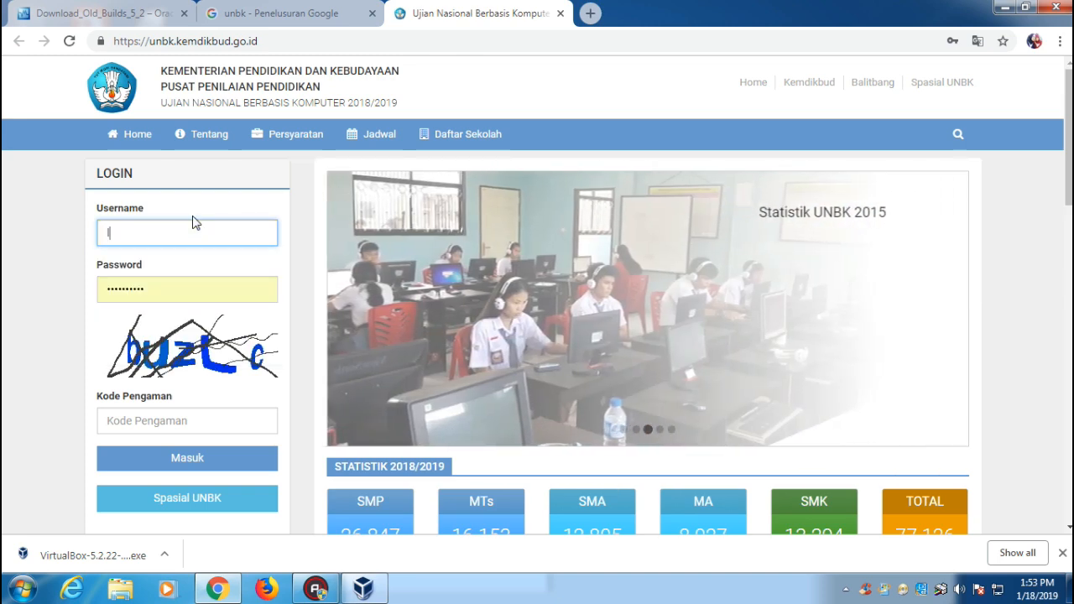
key("BackSpace")
key("BackSpace")
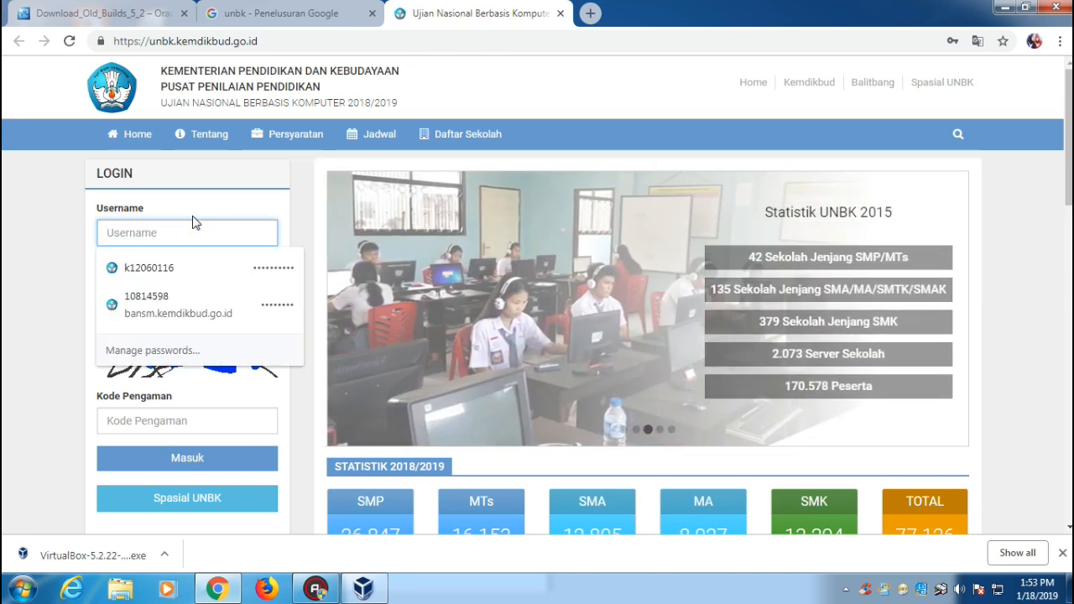
left_click(74, 264)
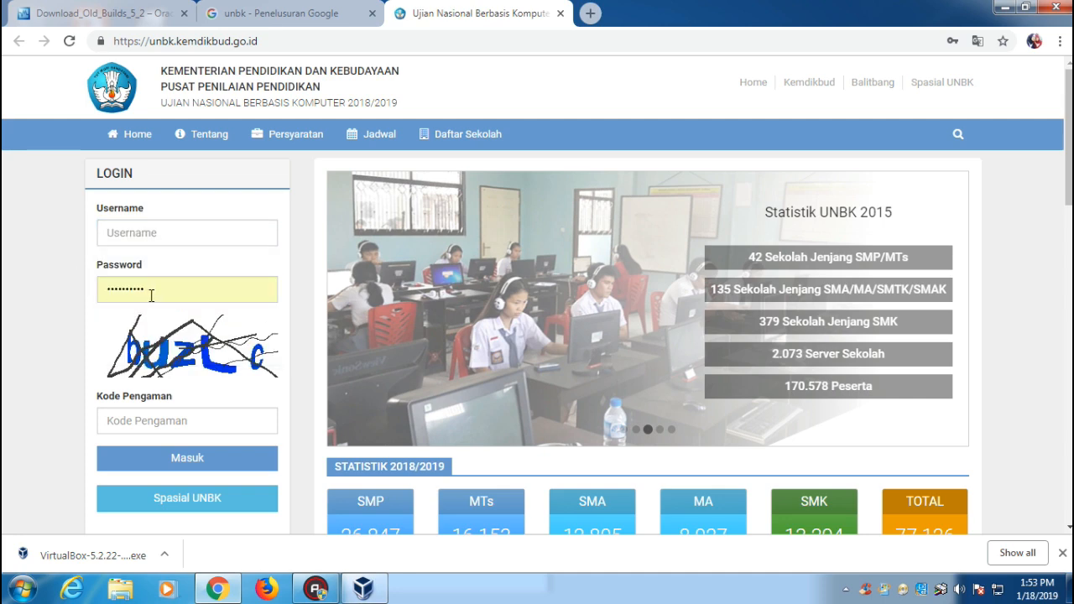
left_click(176, 426)
type("buzlc")
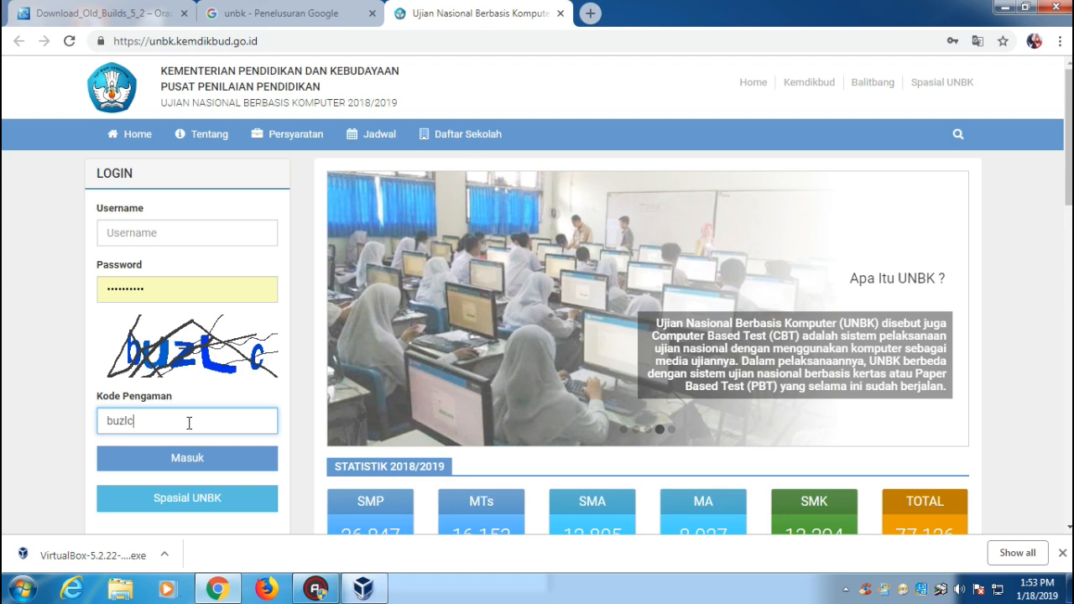
left_click(207, 466)
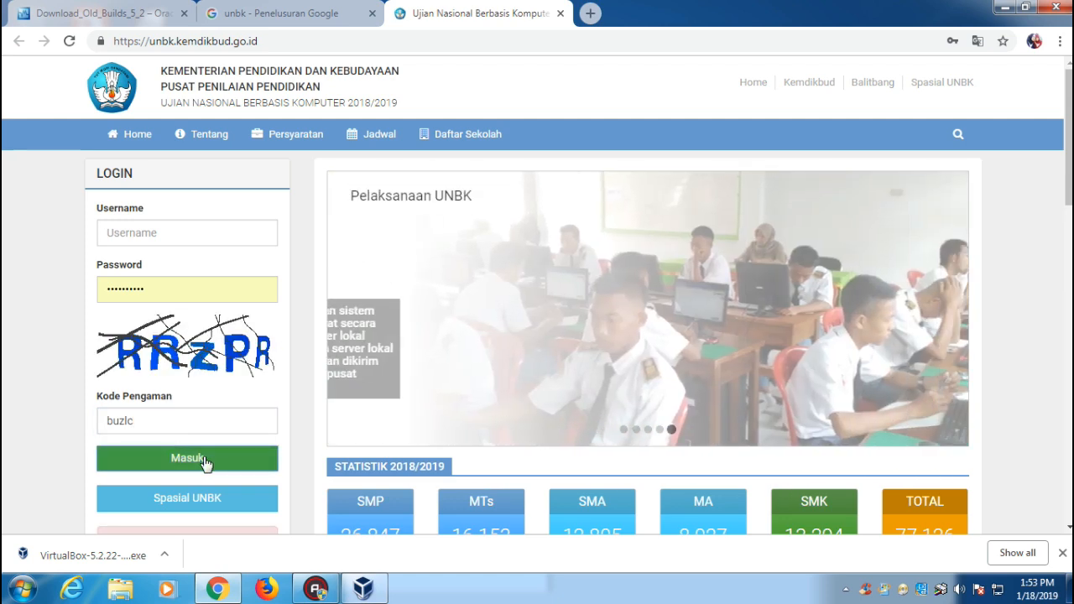
left_click_drag(146, 419, 96, 431)
type("rrzpr")
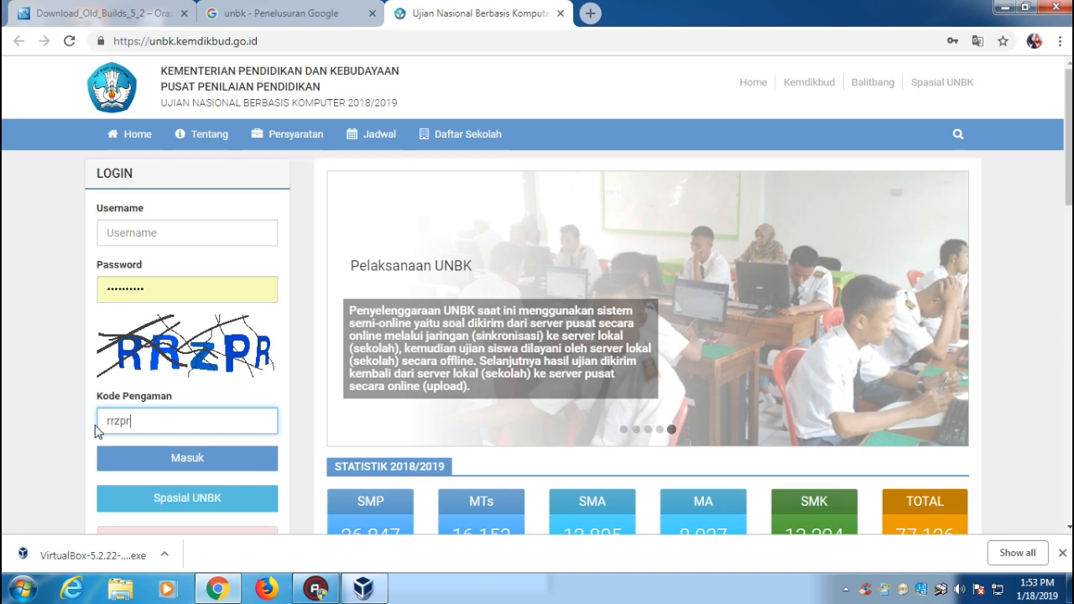
key("Return")
Pick the saved school login from autofill and retype the new security code.
left_click(162, 234)
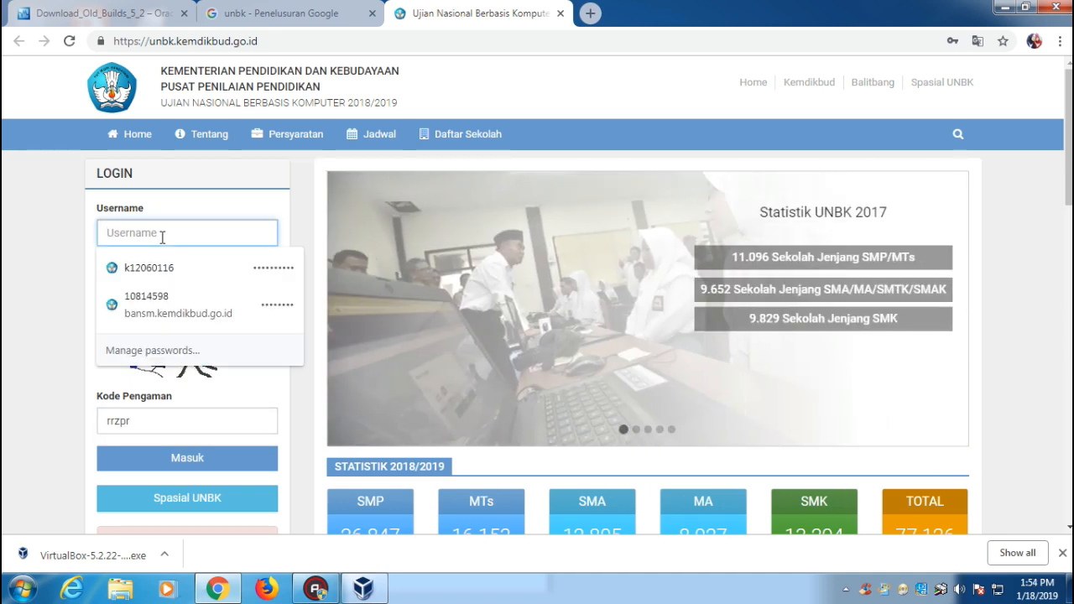
type("l")
key("BackSpace")
type("l")
type("k")
key("BackSpace")
key("BackSpace")
type("k1")
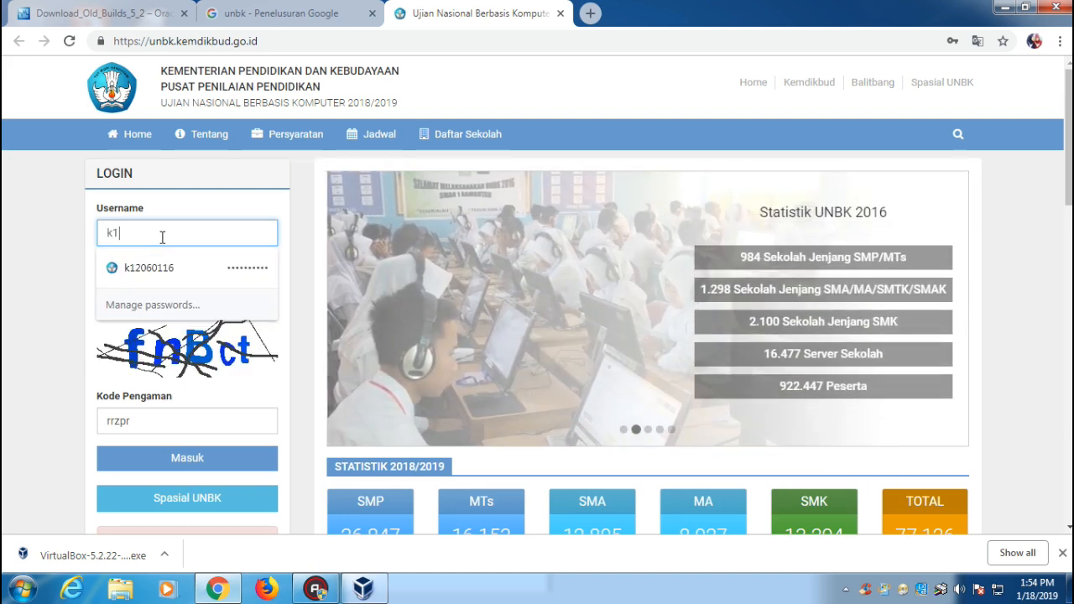
type("2060116")
left_click(173, 269)
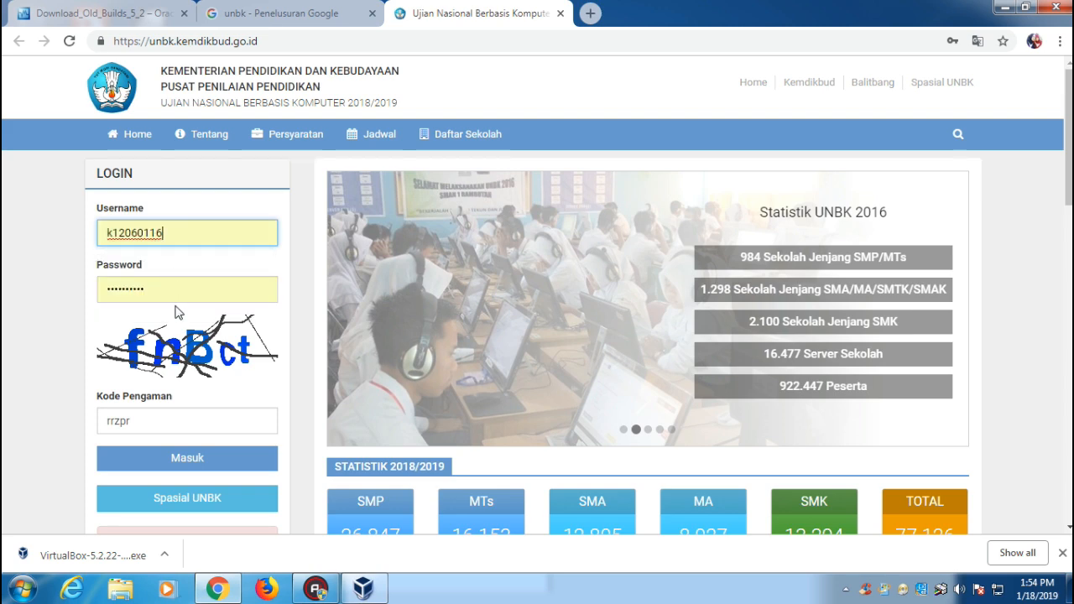
left_click(155, 426)
type("rrzpr")
key("ctrl+a")
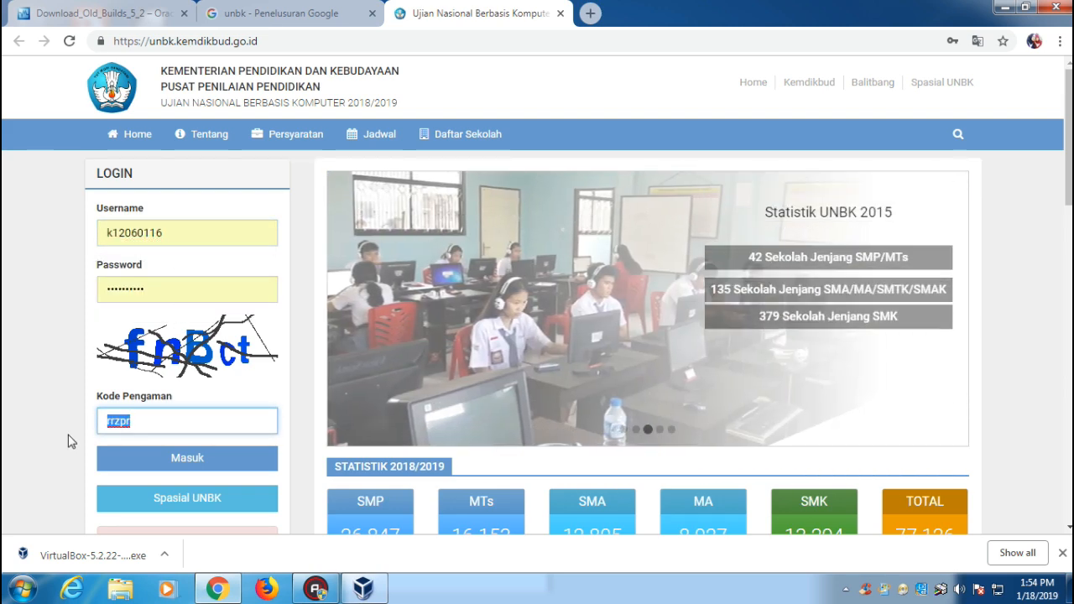
type("fnbct")
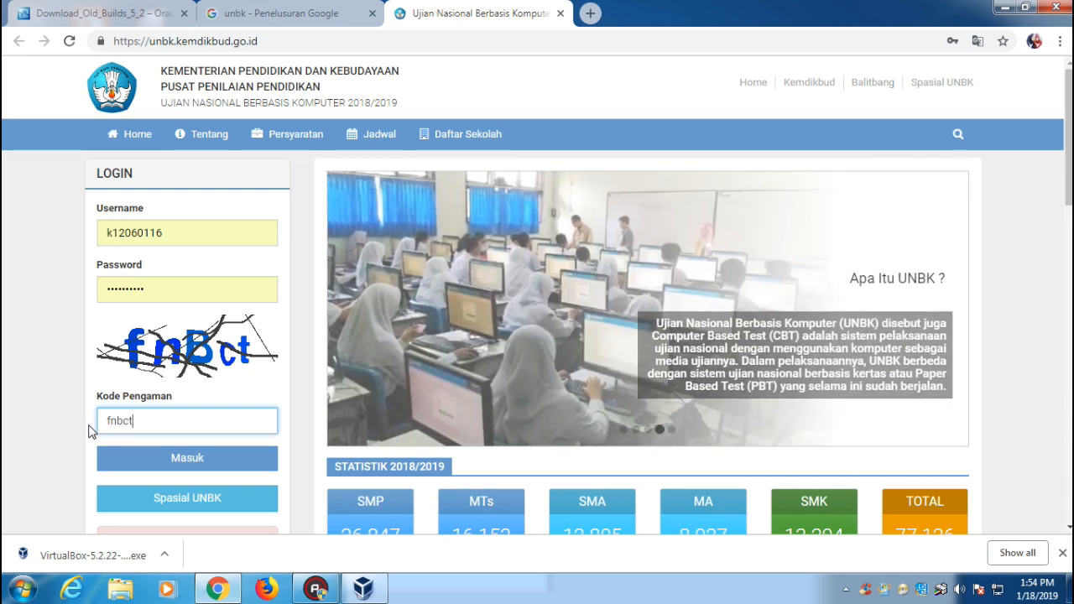
Sign in, download ExambroCBTSync_50.18.12.23.zip from PREREQUISITES, and show it in its Downloads folder.
left_click(186, 466)
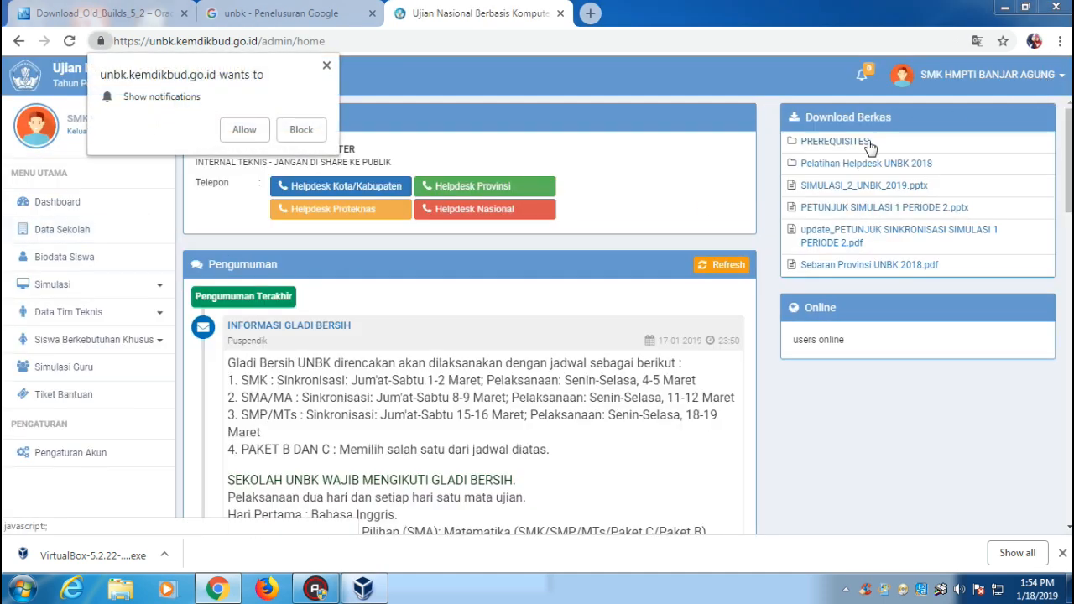
left_click(867, 143)
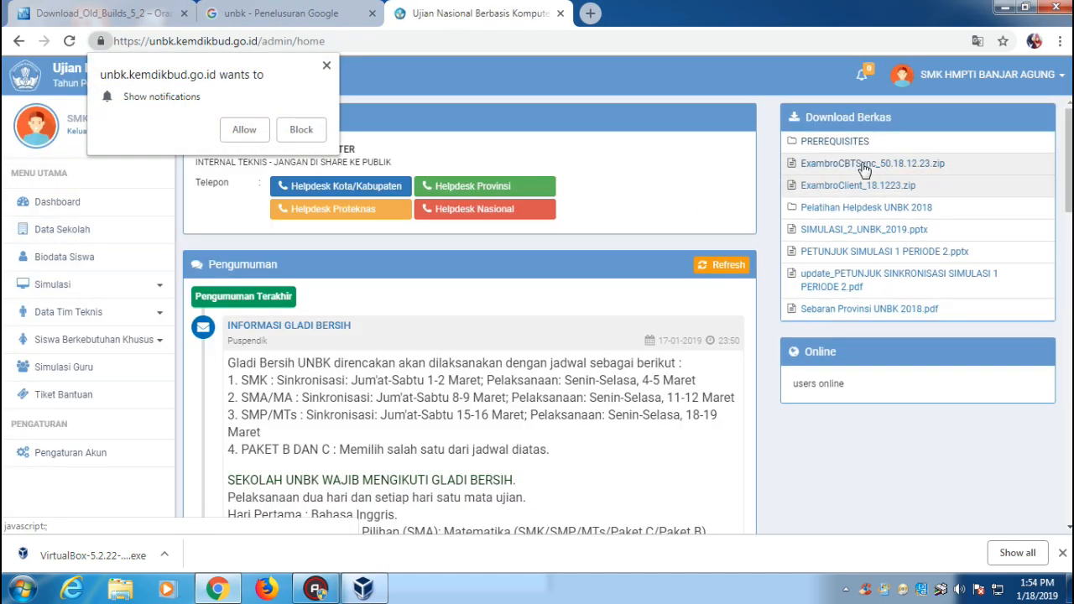
right_click(909, 164)
left_click(911, 174)
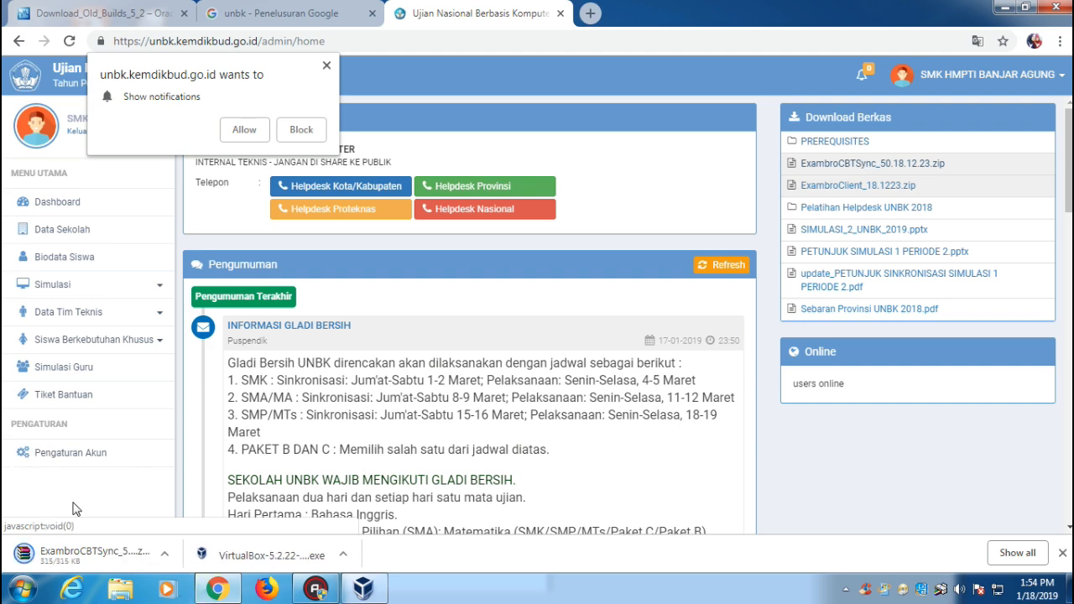
right_click(88, 560)
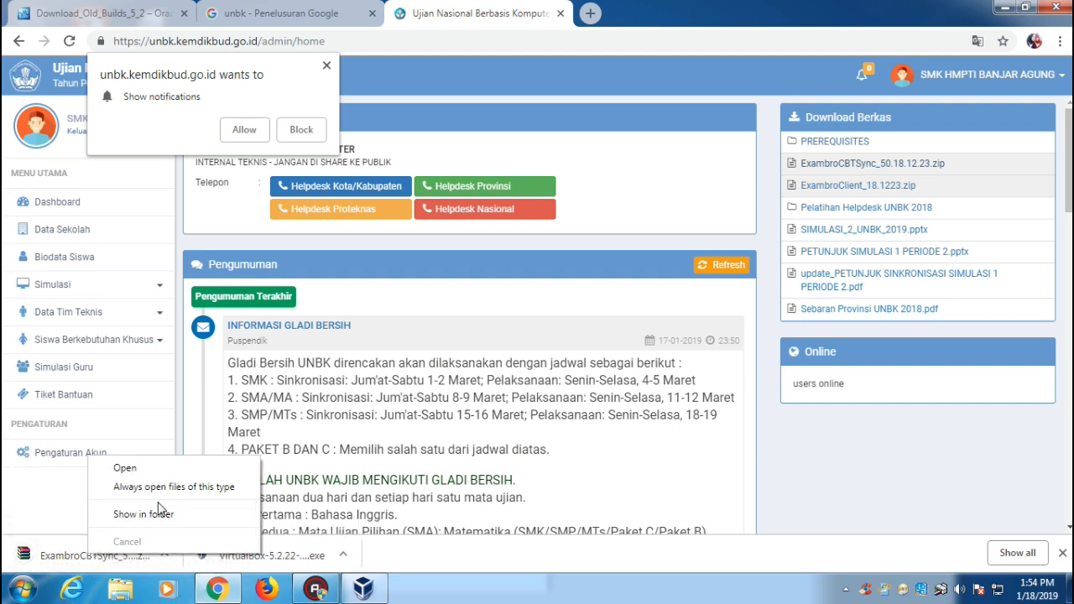
left_click(160, 511)
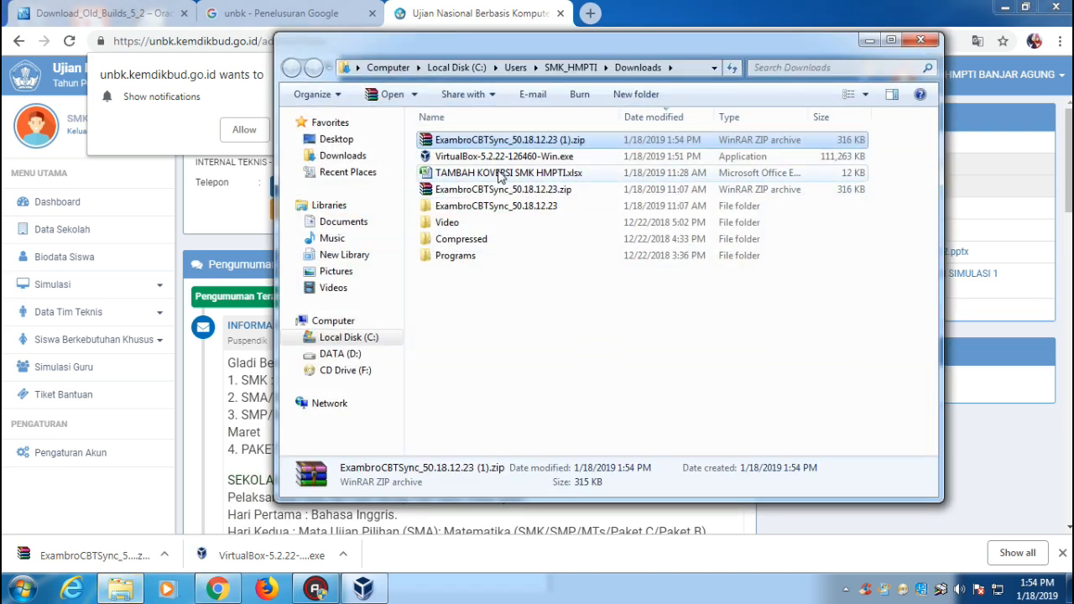
Delete the old ExambroCBTSync zip and its extracted folder.
left_click(510, 189)
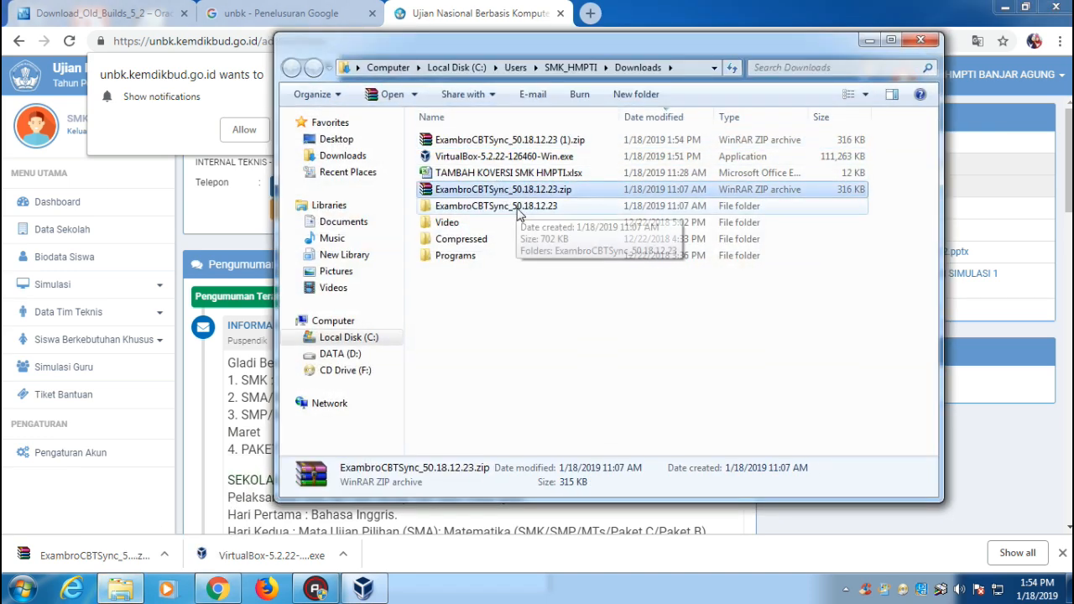
left_click(518, 206, "ctrl")
key("Delete")
left_click(599, 304)
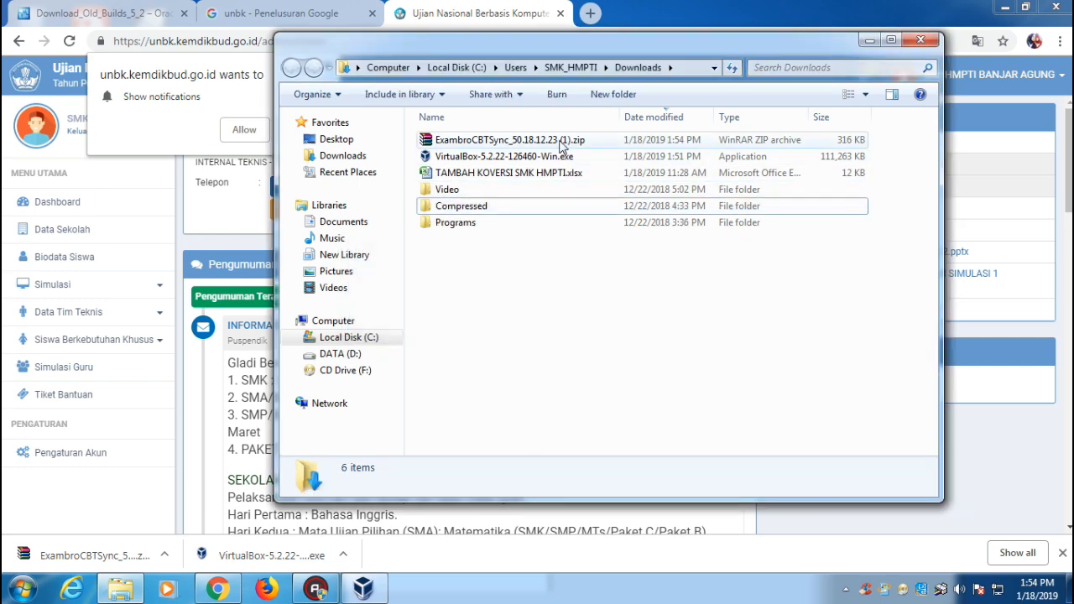
Extract the new ExambroCBTSync zip and send an ExamBrowserAdmin.exe shortcut to the desktop.
right_click(561, 141)
left_click(601, 219)
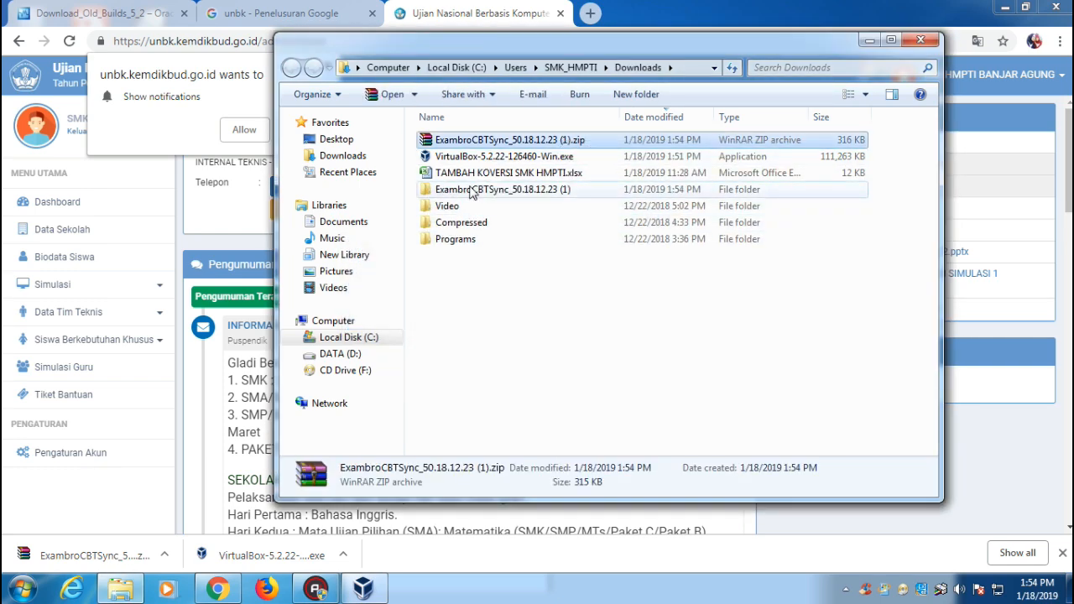
double_click(472, 189)
double_click(483, 142)
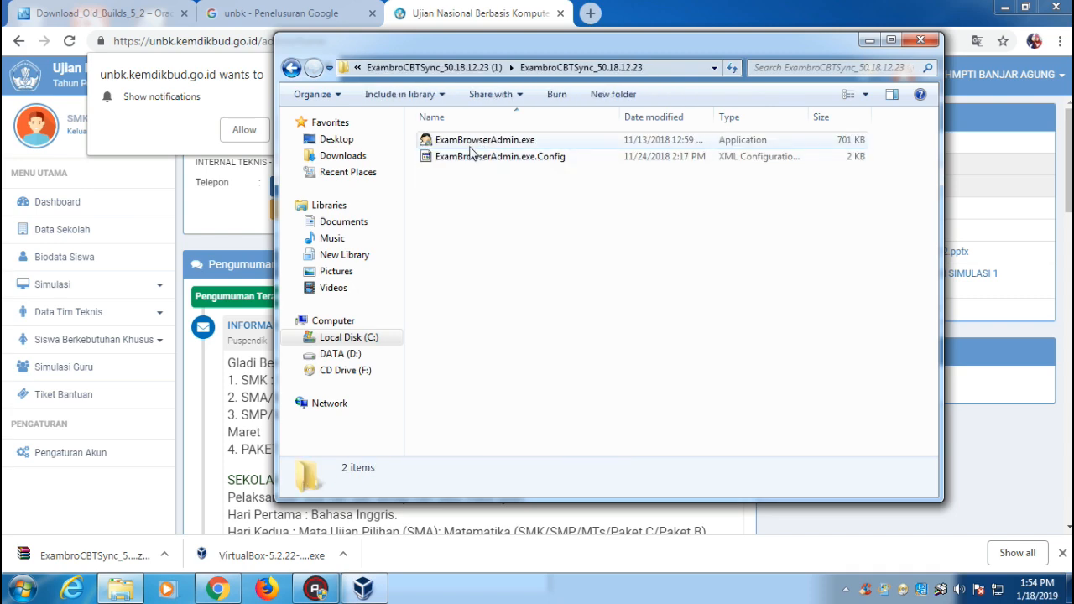
right_click(470, 142)
mouse_move(524, 388)
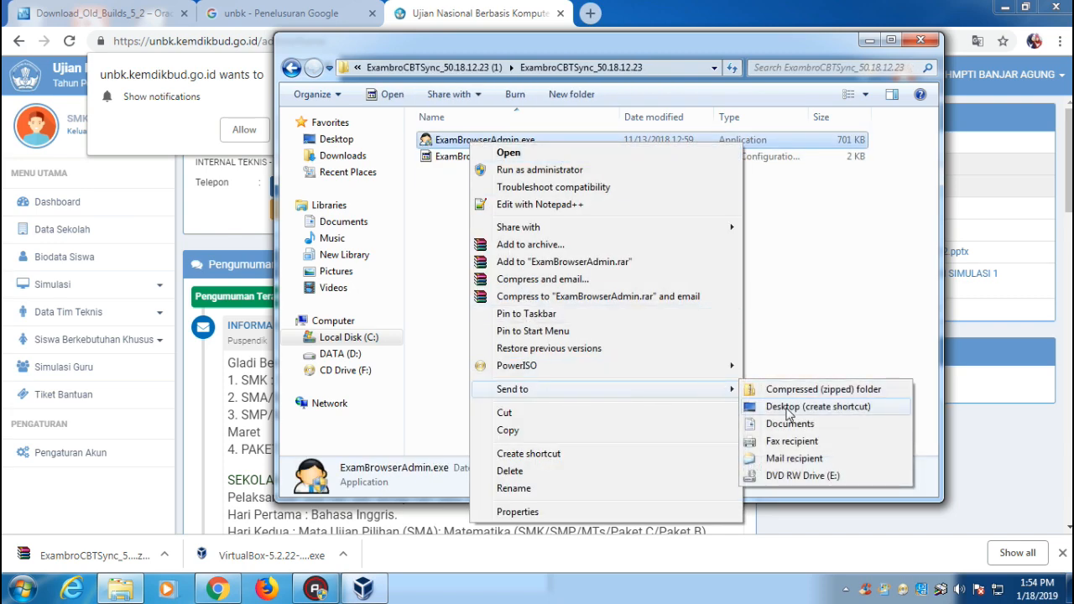
left_click(801, 475)
Close the Downloads and browser windows, then run the ExamBrowser shortcut as administrator.
left_click(919, 41)
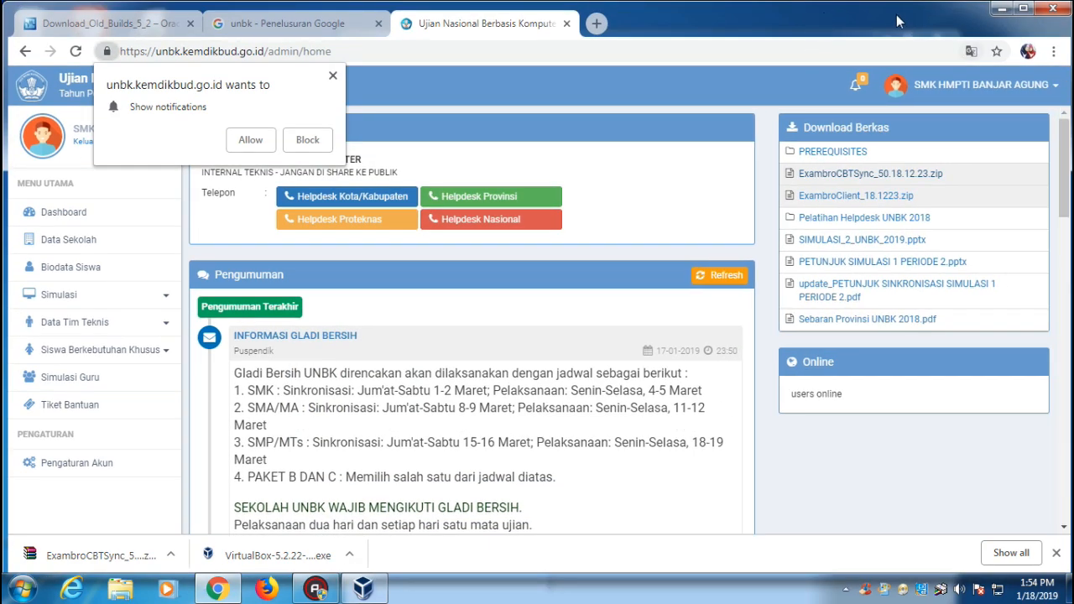
double_click(897, 14)
left_click(857, 98)
left_click_drag(579, 40, 665, 42)
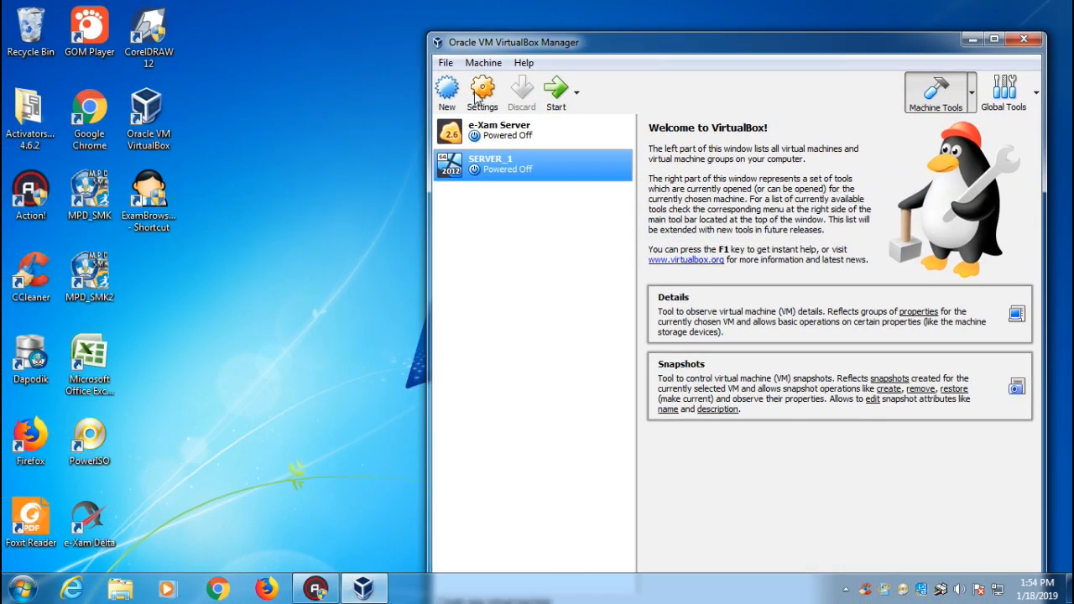
right_click(168, 218)
left_click(218, 253)
left_click(613, 329)
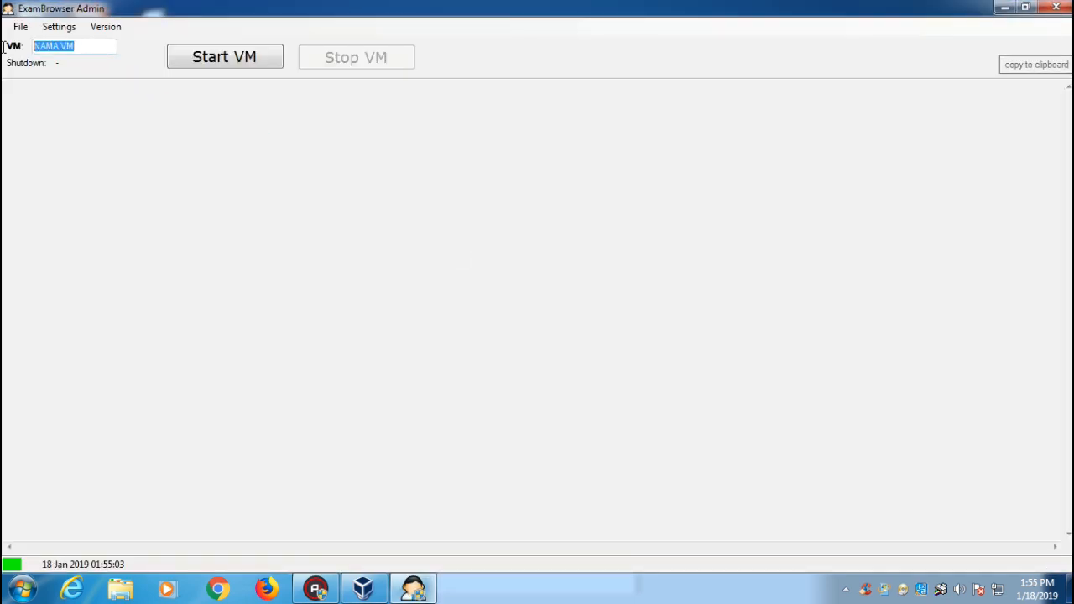
Copy the Target path from the Chrome desktop shortcut's Properties.
left_click(1069, 589)
right_click(72, 91)
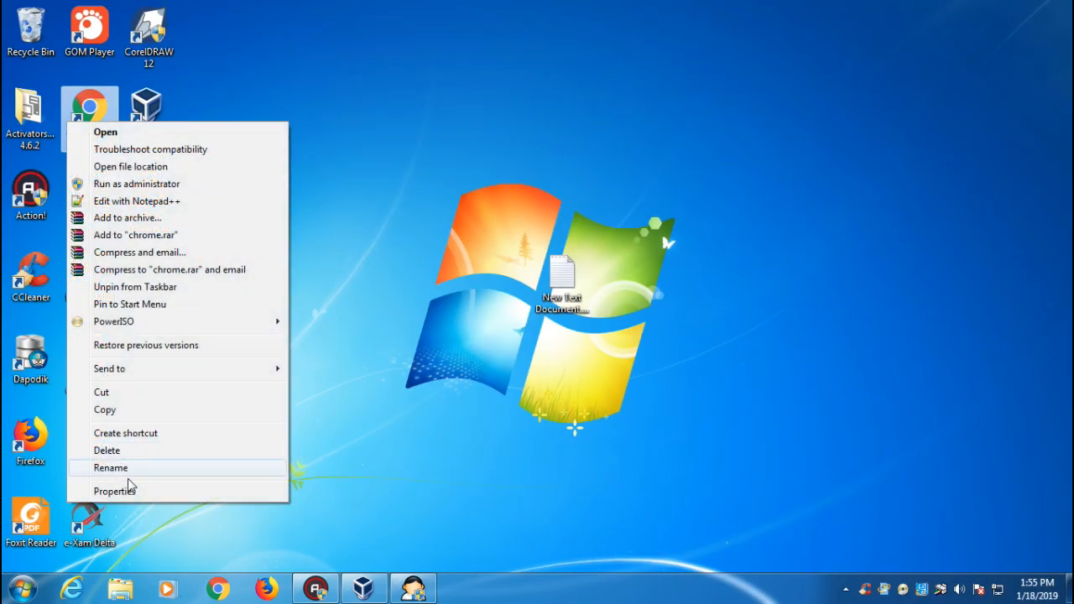
left_click(176, 495)
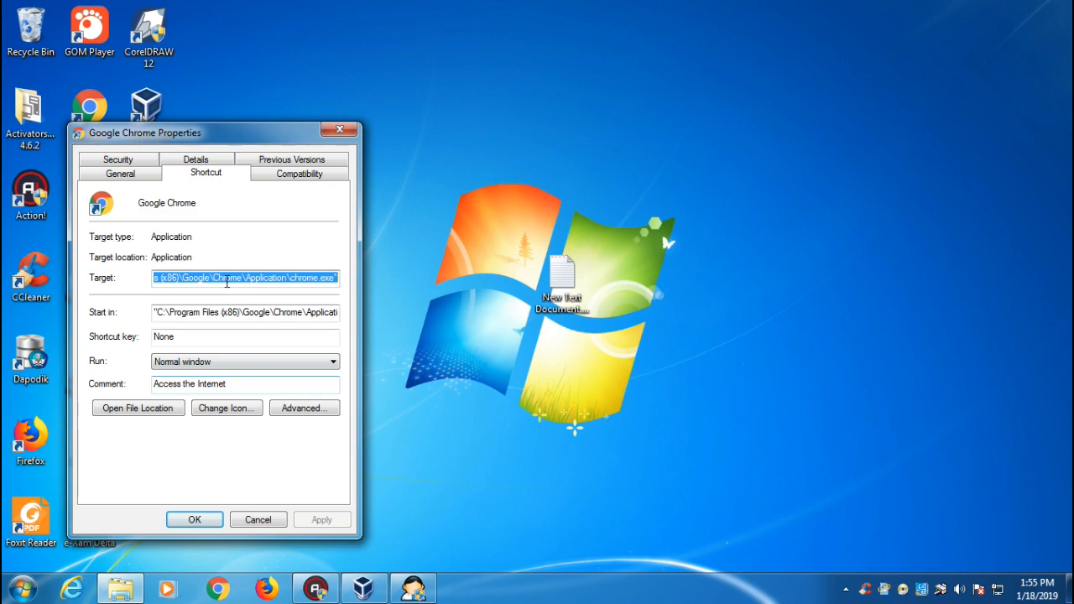
right_click(233, 277)
left_click(273, 326)
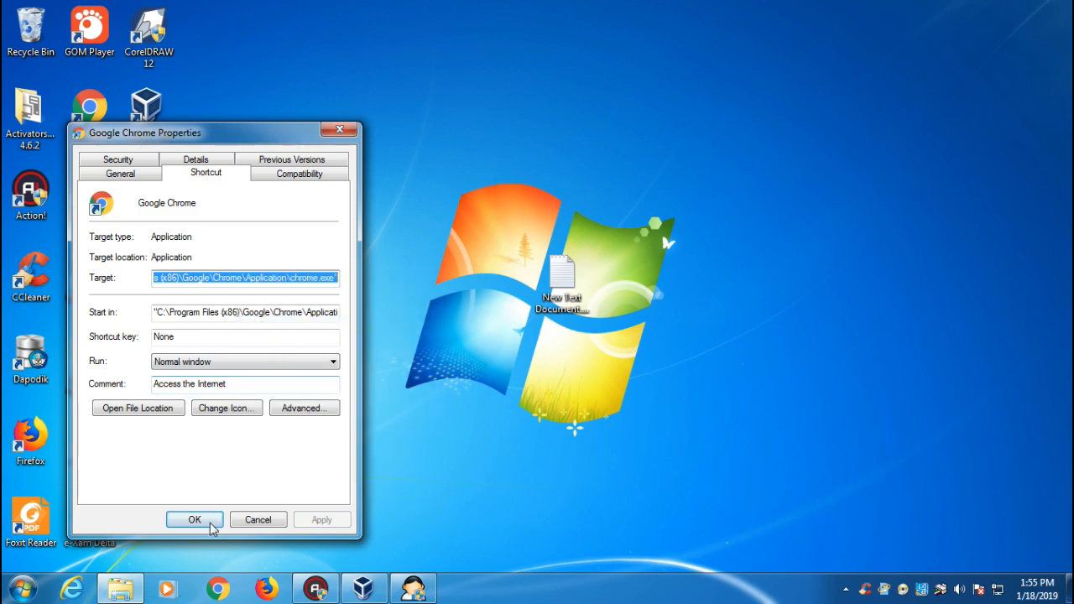
left_click(205, 521)
Paste Chrome's path as ExamBrowser Admin's Browser Path, strip both quotes, and save.
left_click(413, 588)
left_click(59, 26)
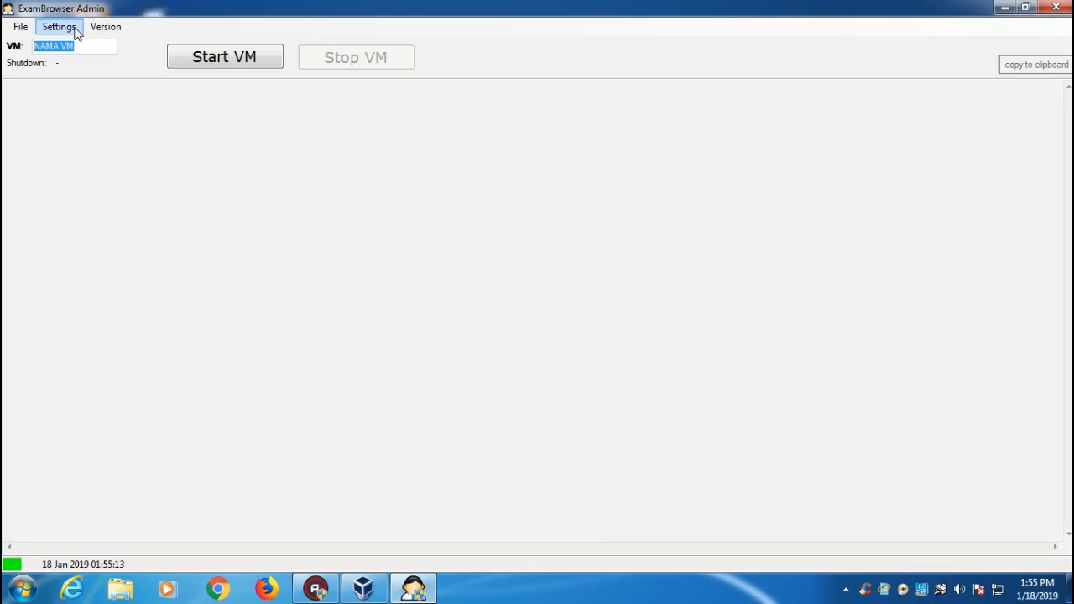
triple_click(449, 259)
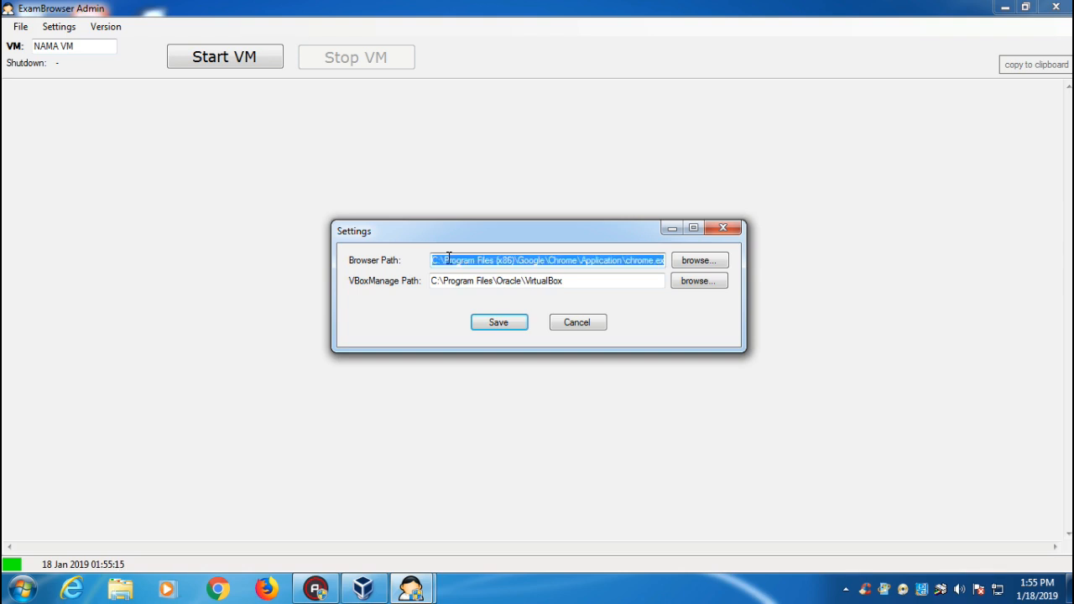
right_click(449, 259)
left_click(500, 329)
key("BackSpace")
key("Home")
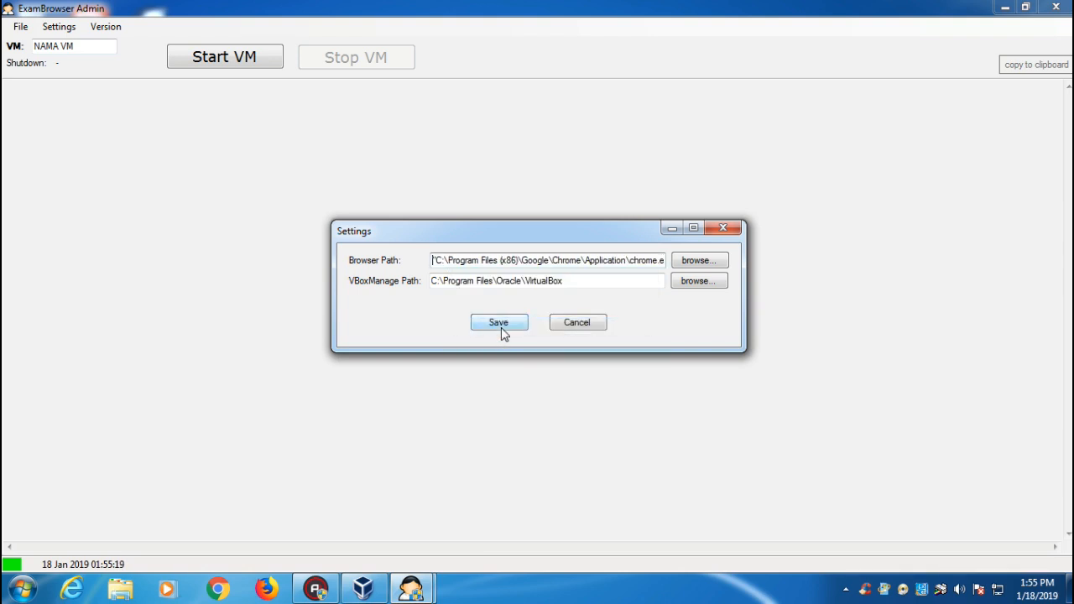
key("Delete")
left_click(501, 324)
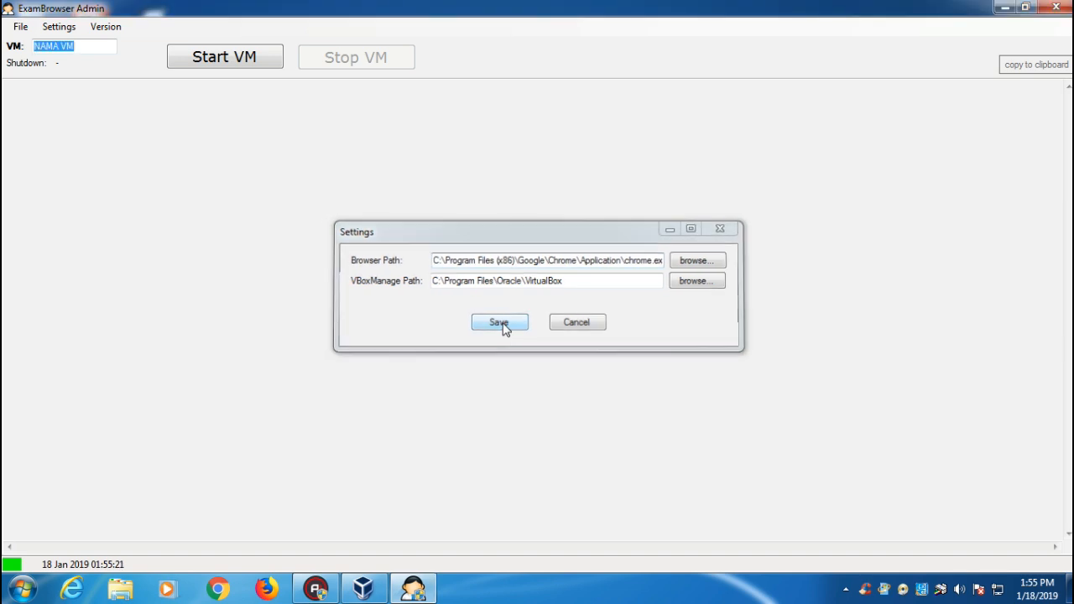
Pick SERVER_1 from the VM autocomplete list and start it with Start VM.
type("ws")
type("s")
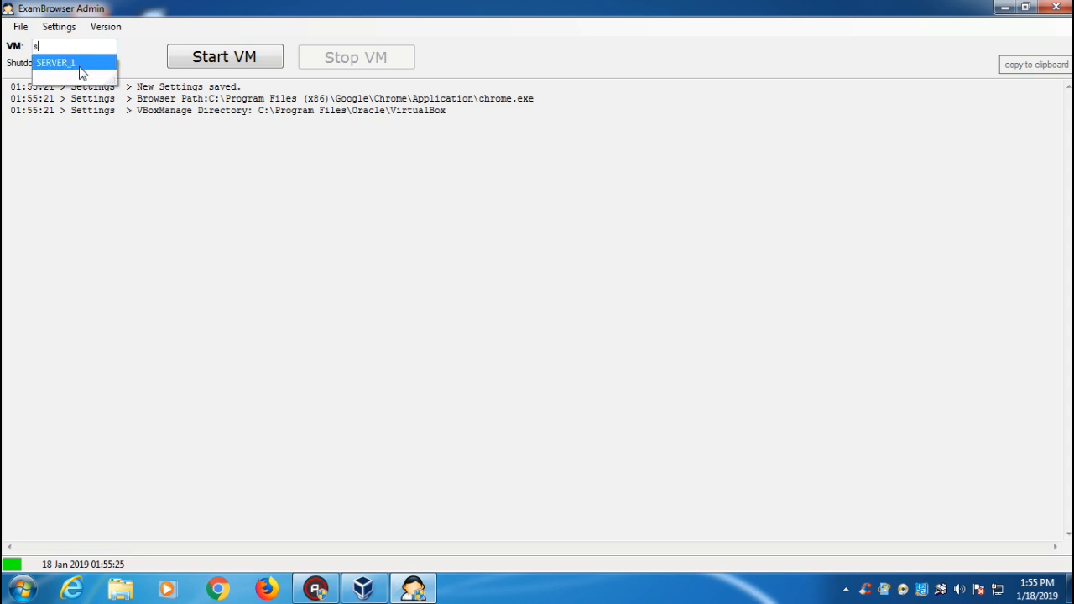
left_click(81, 68)
left_click(223, 54)
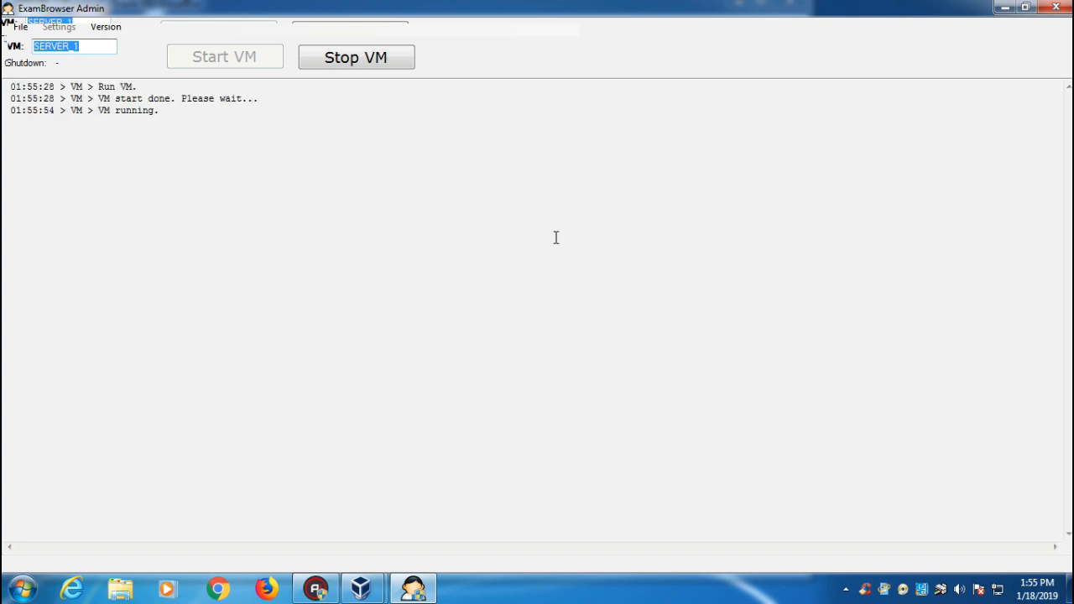
double_click(835, 15)
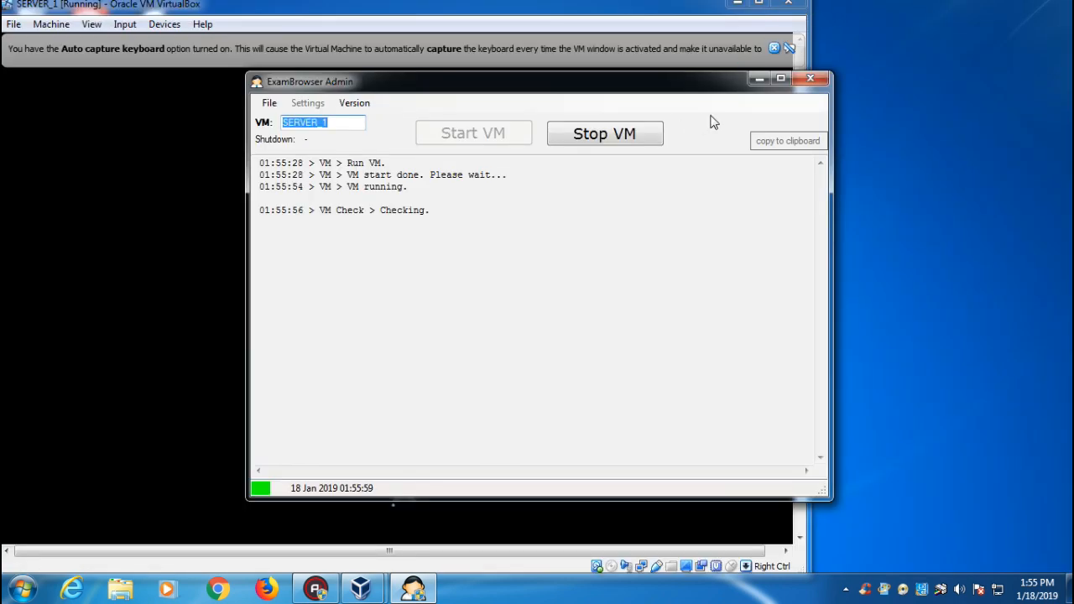
Move ExamBrowser Admin aside to watch VirtualBox while the starter checks run.
left_click_drag(639, 89, 840, 74)
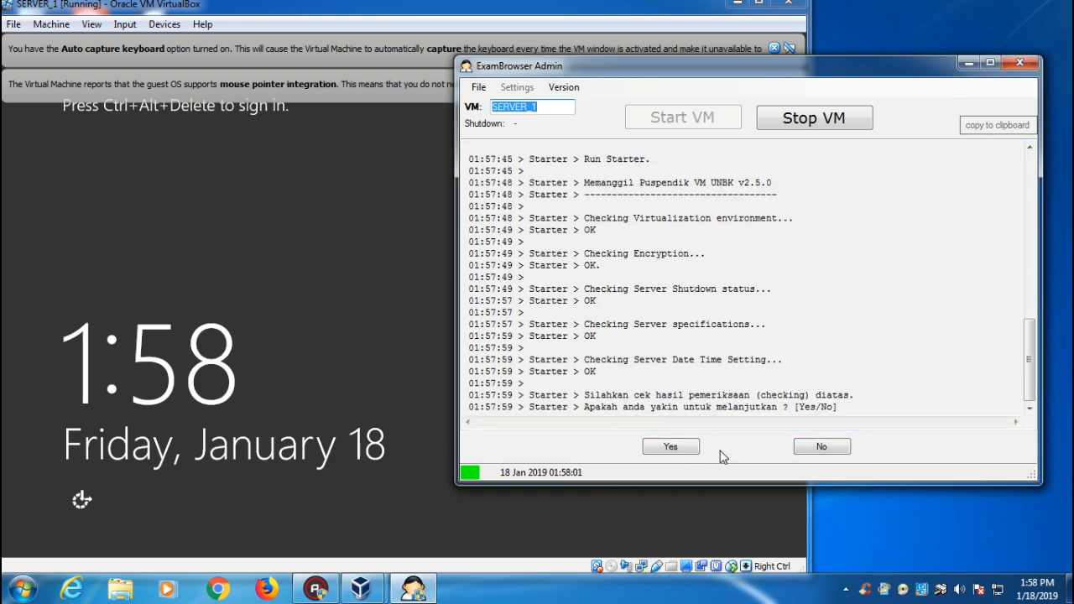
Answer Yes to continue so the starter launches the browser and CBTSyn, revealing Chrome's data-directory error.
left_click(671, 448)
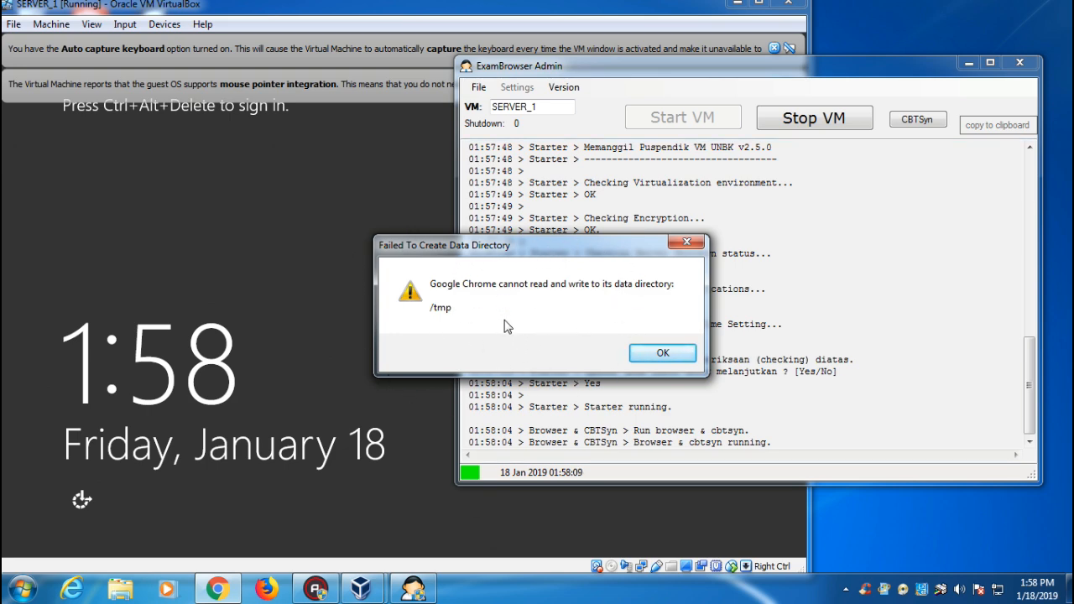
left_click(223, 596)
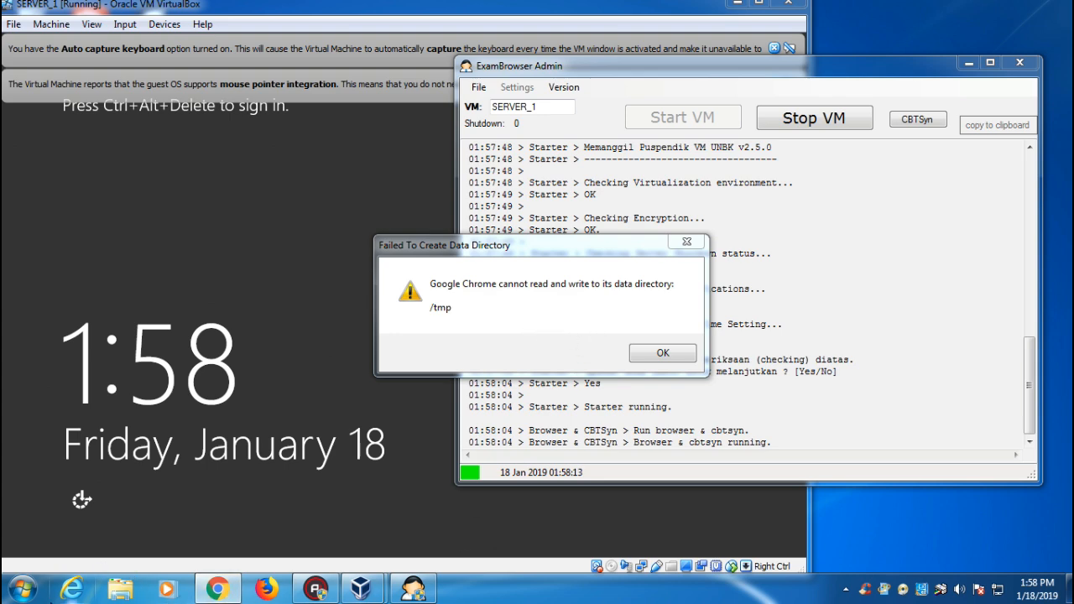
left_click(19, 593)
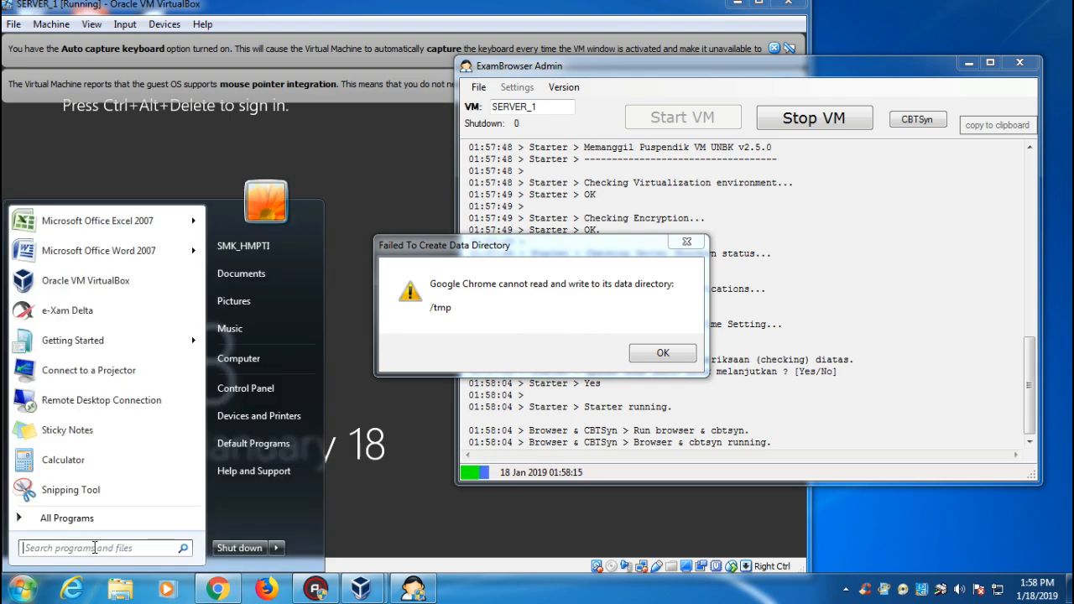
Launch regedit and expand HKEY_LOCAL_MACHINE\SOFTWARE\Policies.
type("regedit")
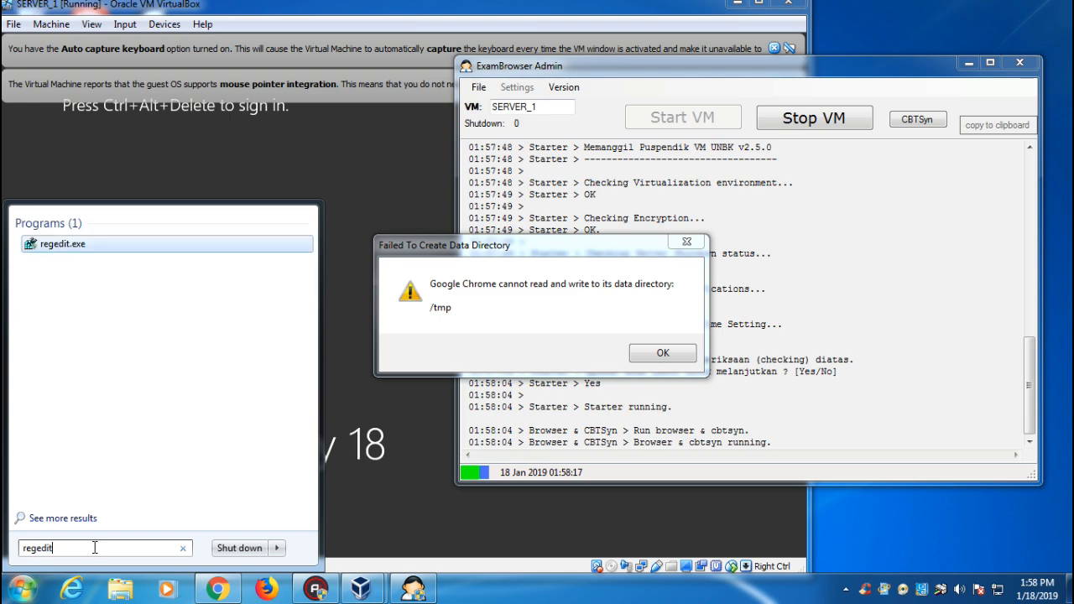
key("Return")
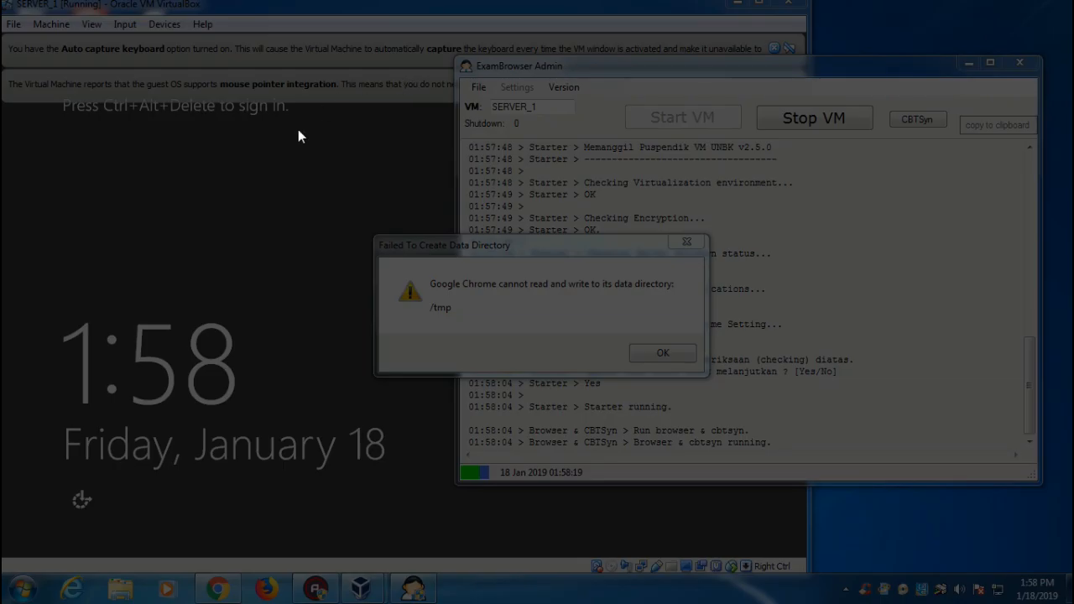
left_click(271, 401)
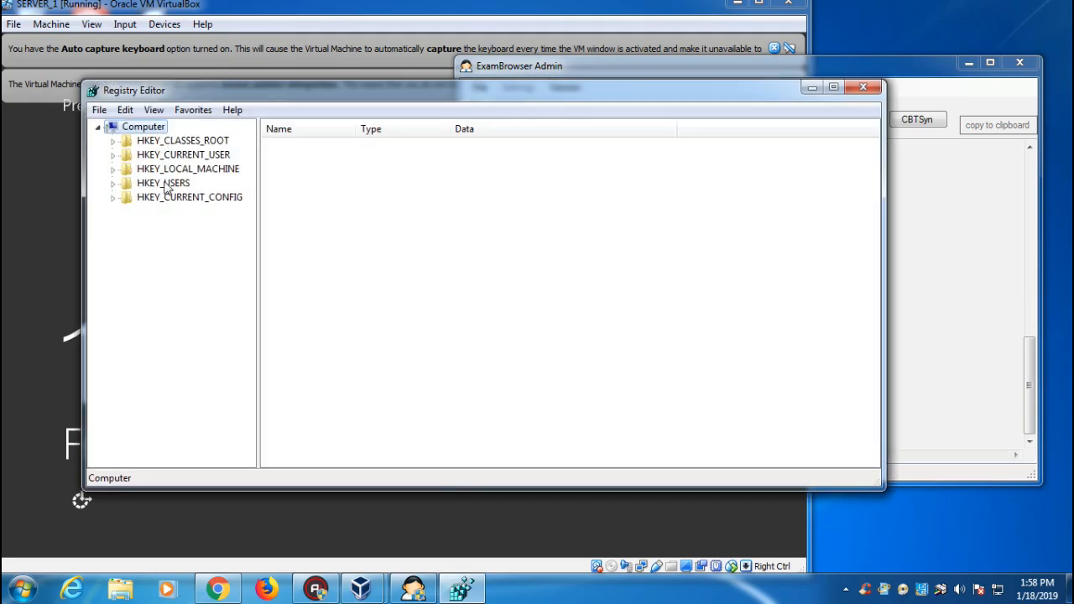
double_click(172, 183)
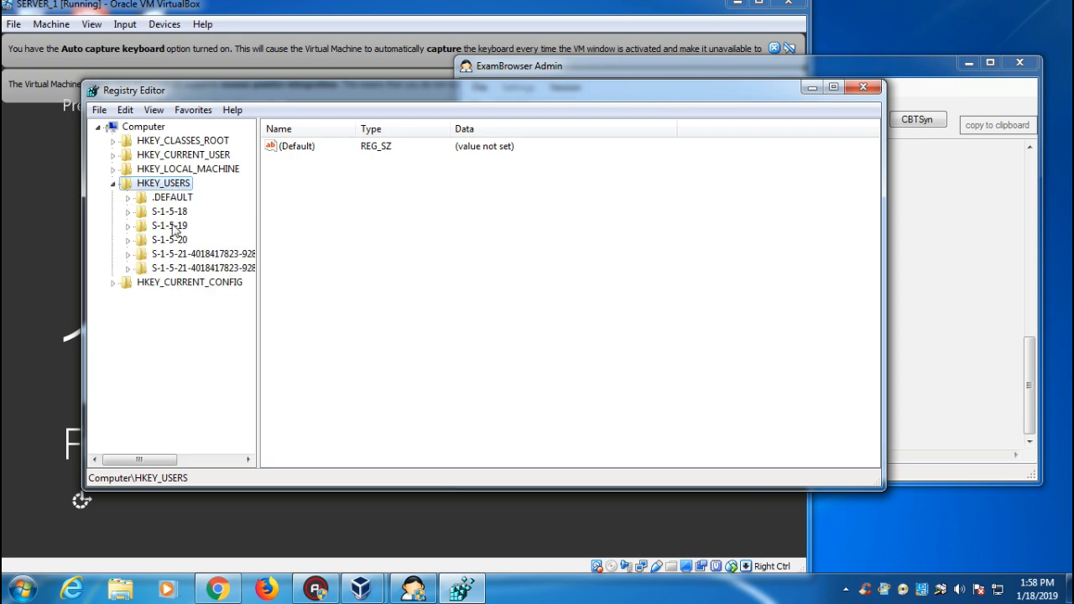
double_click(178, 169)
double_click(162, 240)
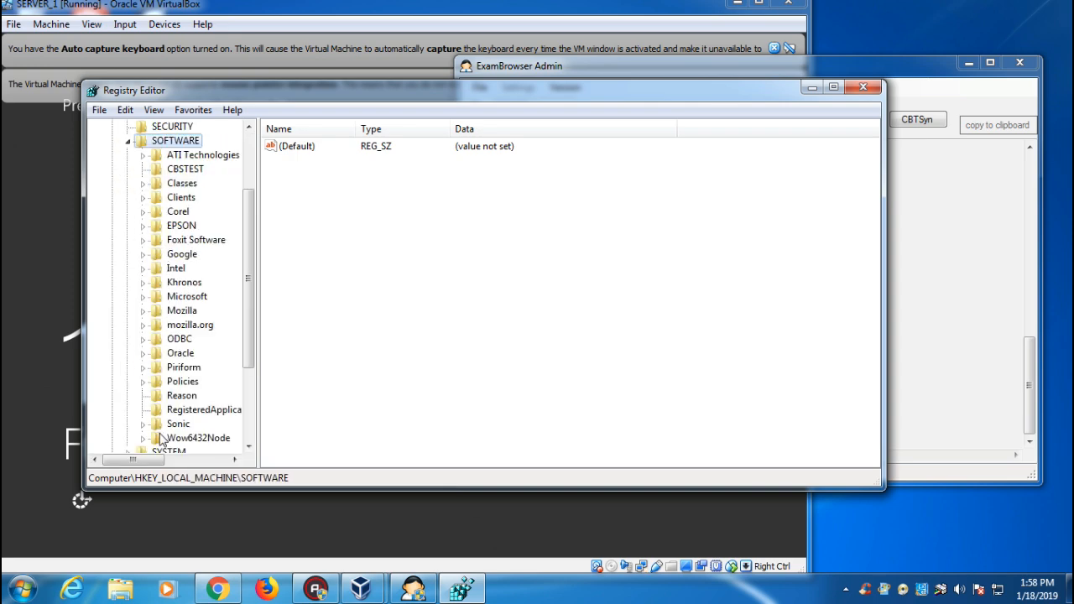
double_click(182, 382)
Create a new key named Google under Policies.
right_click(182, 386)
mouse_move(231, 419)
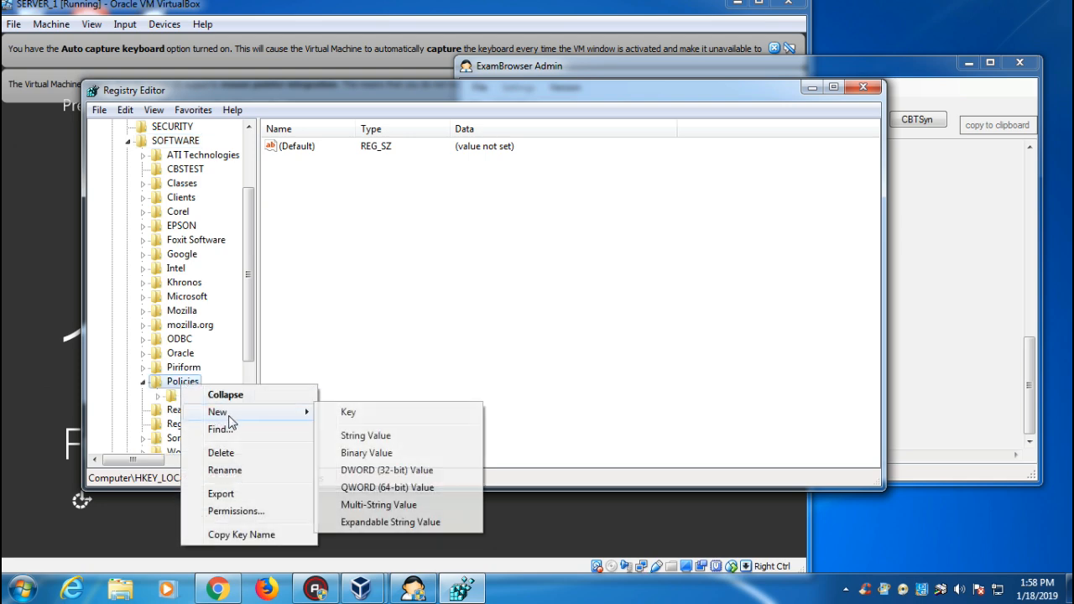
left_click(359, 415)
type("Gog")
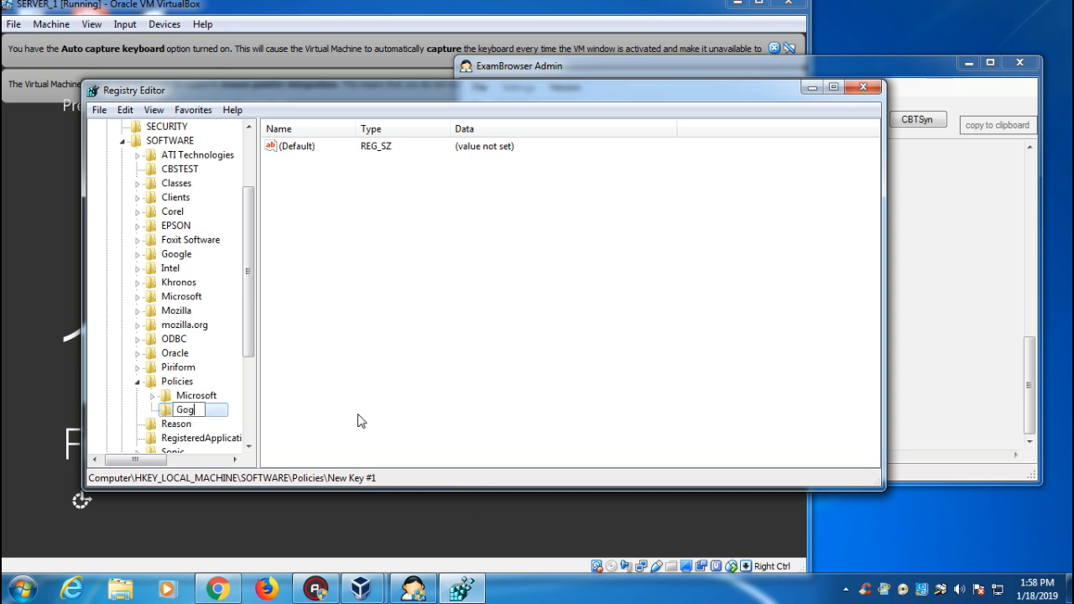
key("BackSpace")
type("ogle")
key("Return")
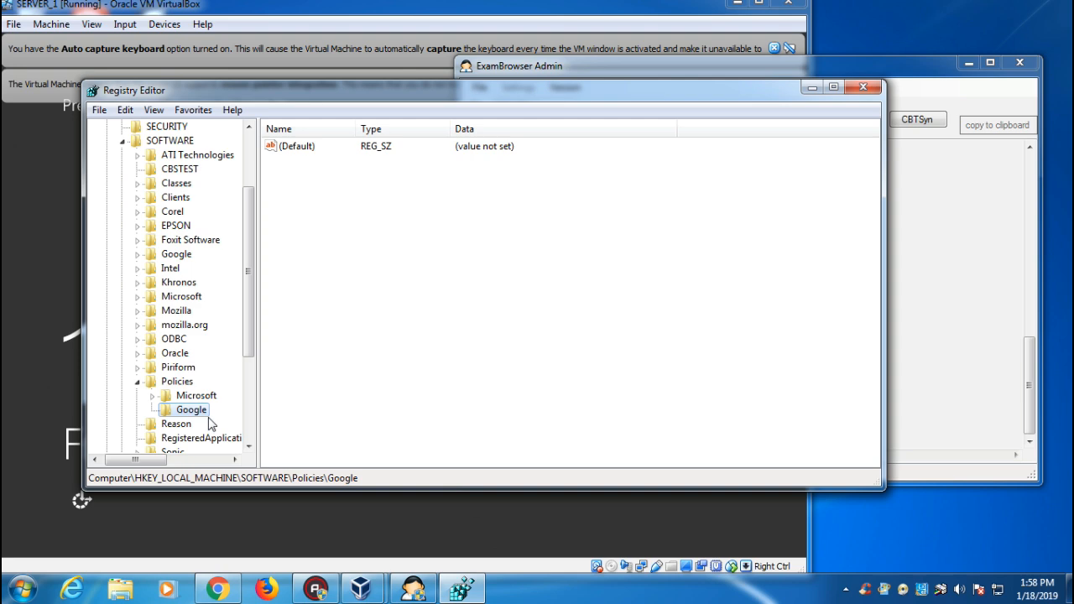
Create a Chrome key under the Google key.
right_click(205, 411)
mouse_move(252, 437)
left_click(382, 442)
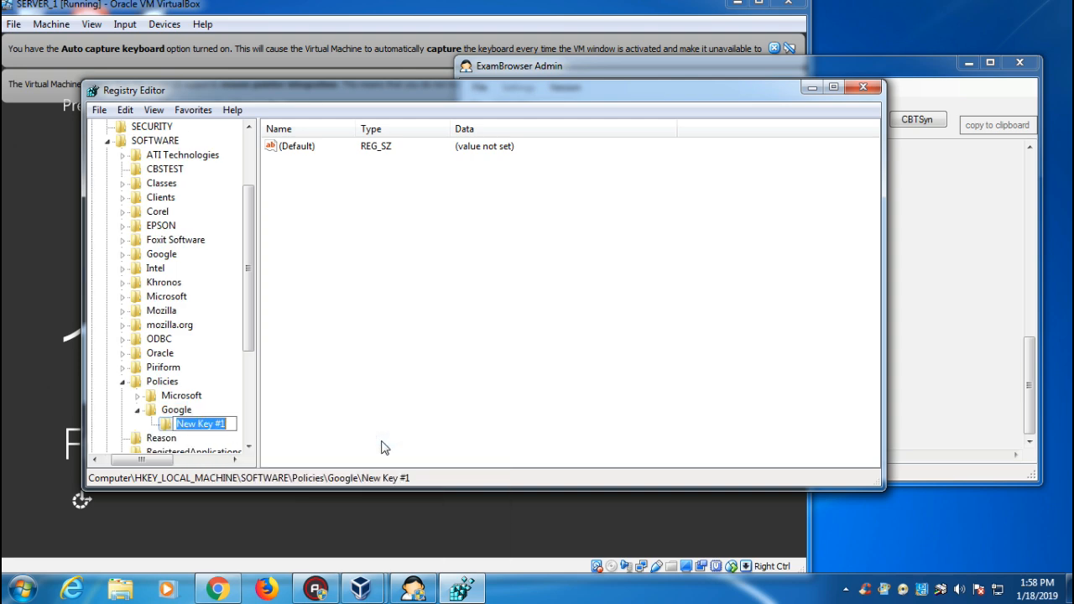
type("Chrome")
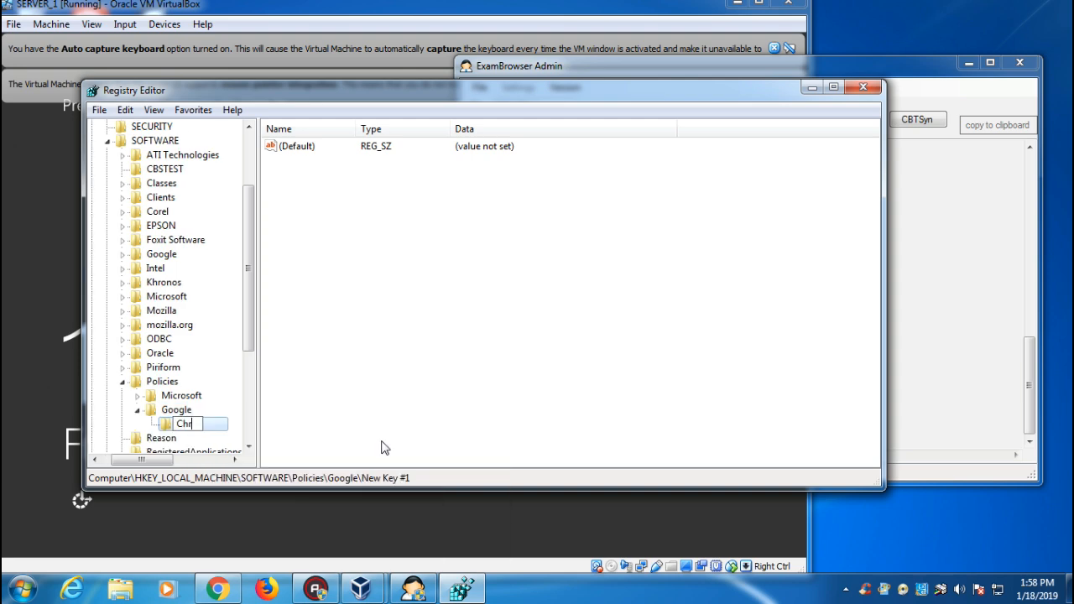
key("Return")
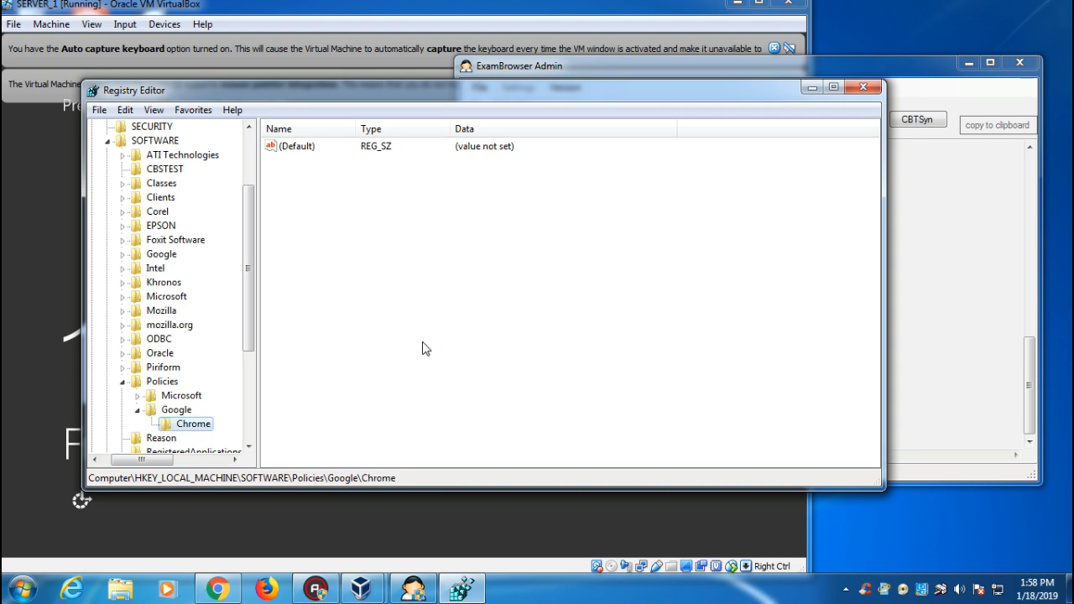
Add a string value named UserDataDir to the Chrome key.
right_click(425, 289)
mouse_move(446, 304)
left_click(595, 324)
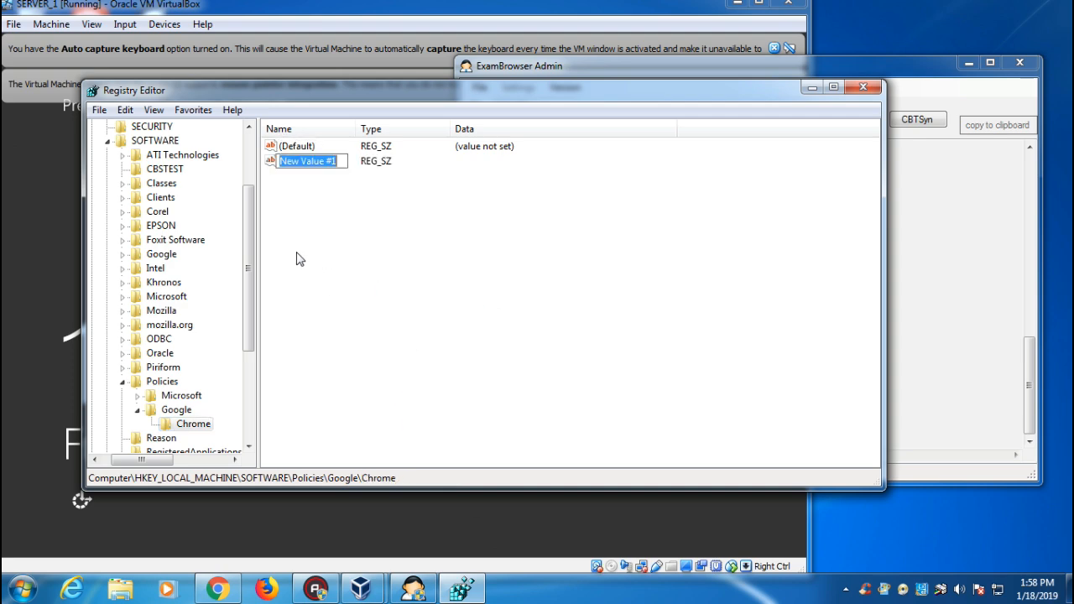
type("User")
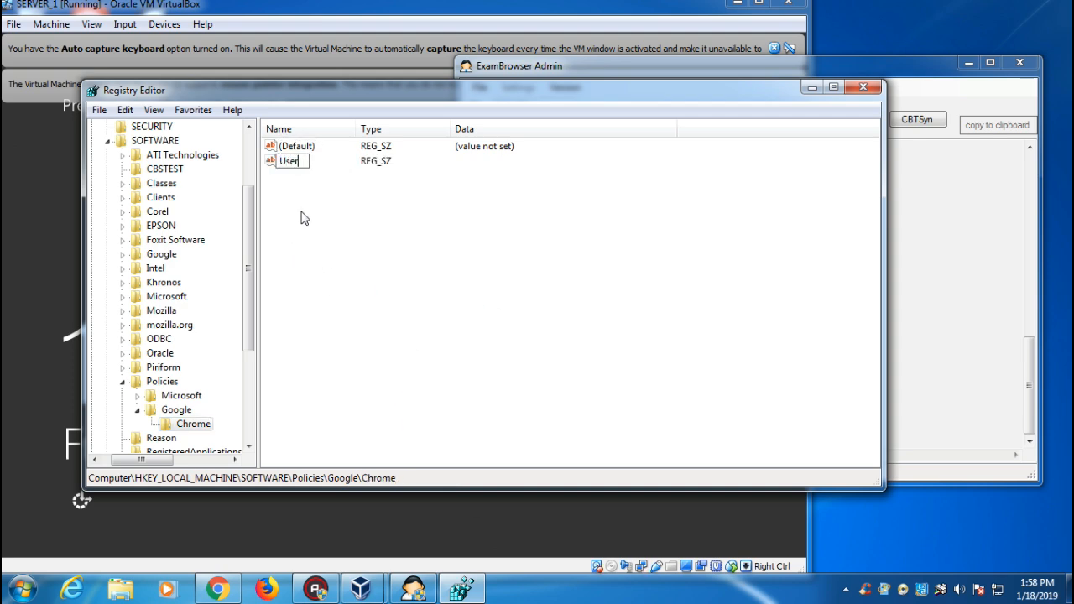
type("DataDir")
key("Return")
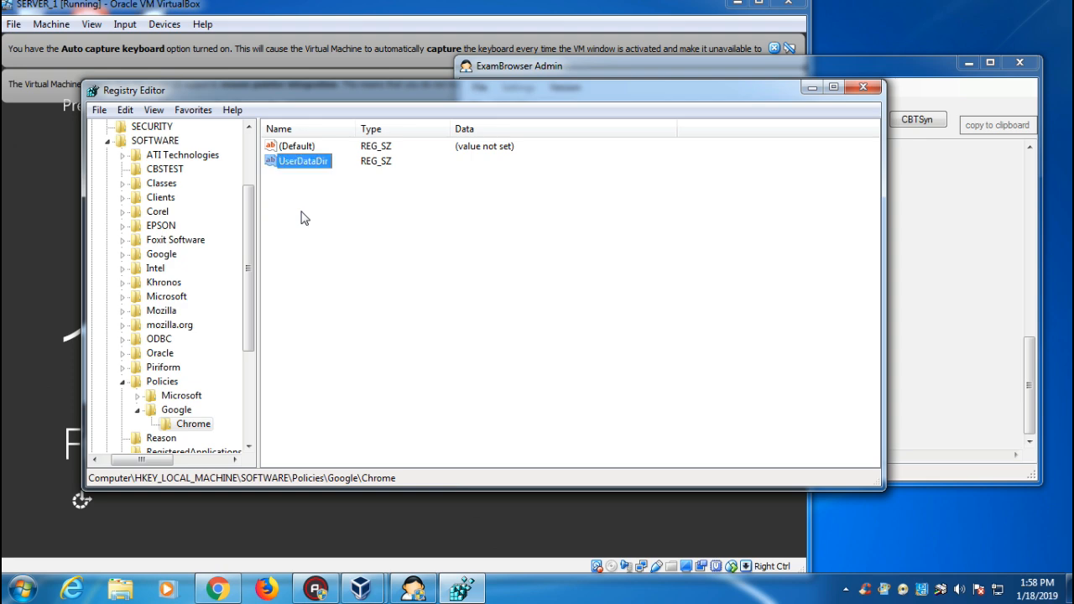
left_click(118, 592)
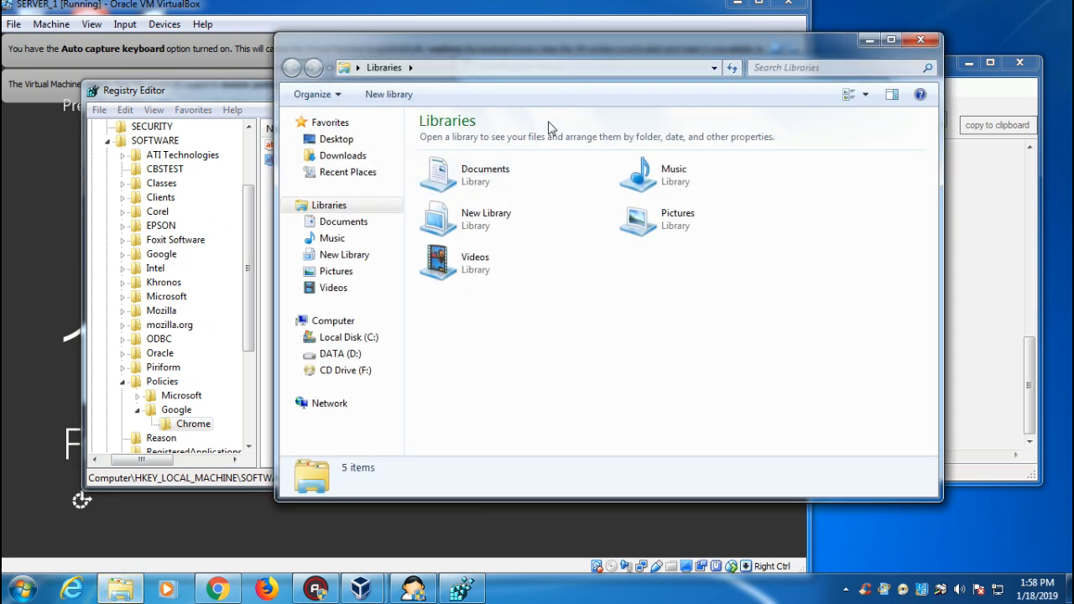
Check Explorer's advanced folder view options, closing without changes.
left_click(340, 99)
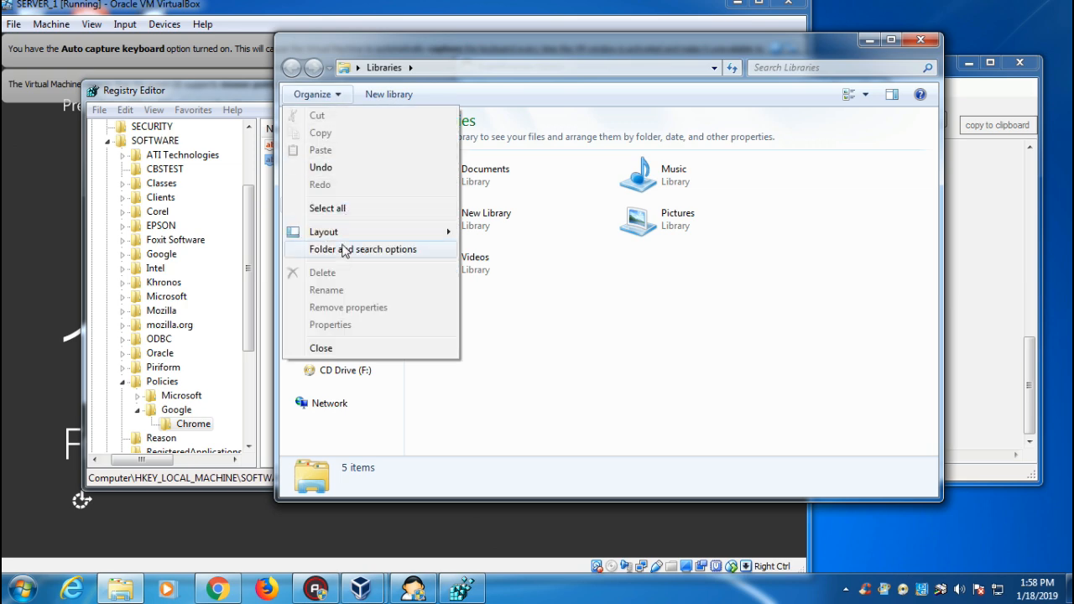
left_click(343, 247)
left_click(355, 136)
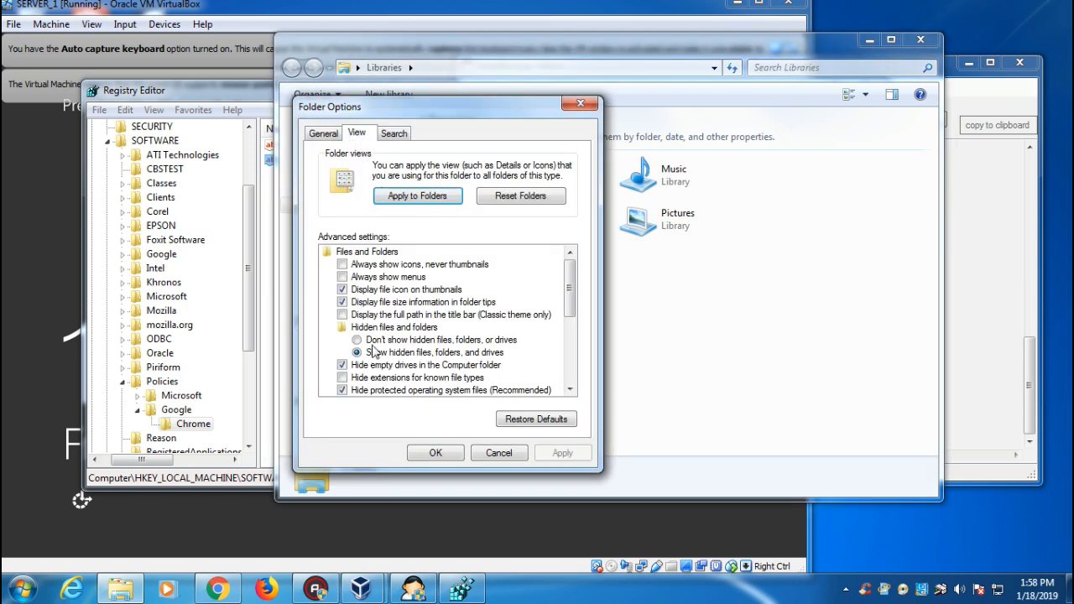
left_click(500, 454)
Browse to the user's AppData\Local\Google\Chrome\User Data folder and copy its address-bar path.
left_click(348, 337)
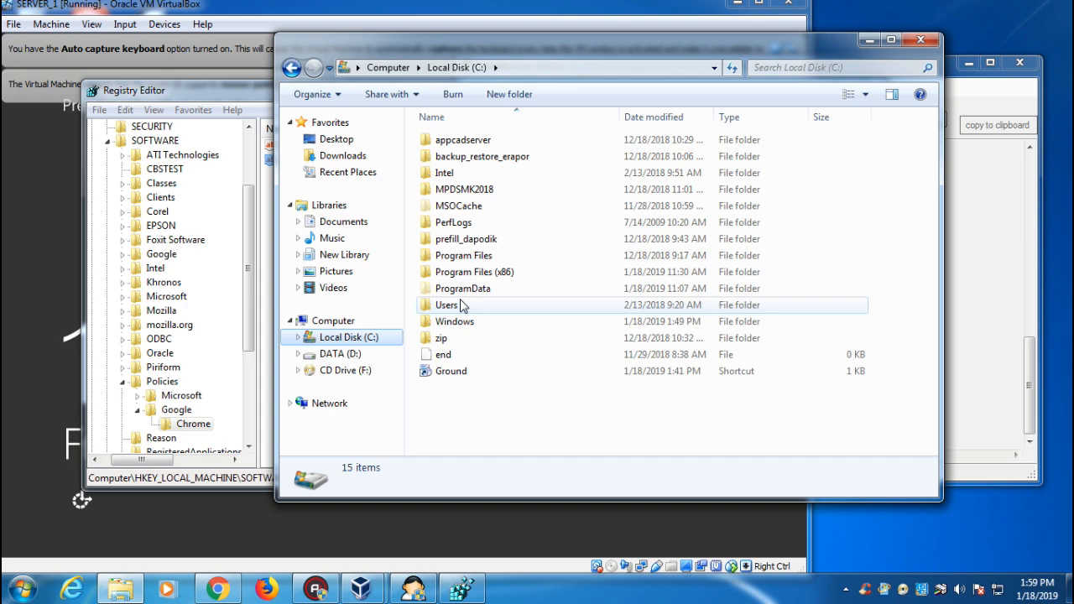
double_click(460, 305)
double_click(466, 174)
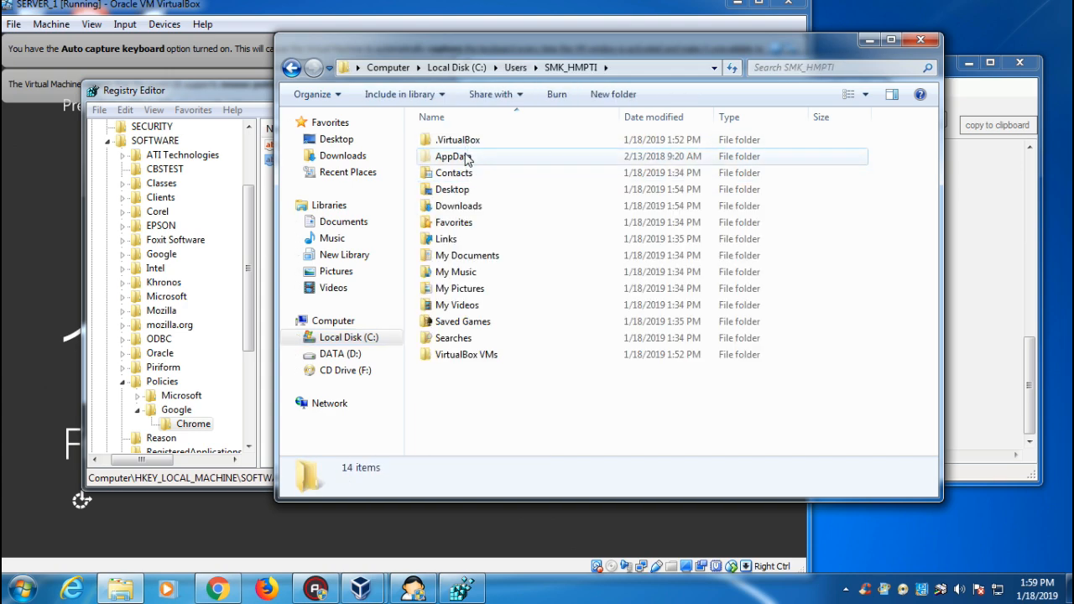
double_click(468, 159)
double_click(456, 143)
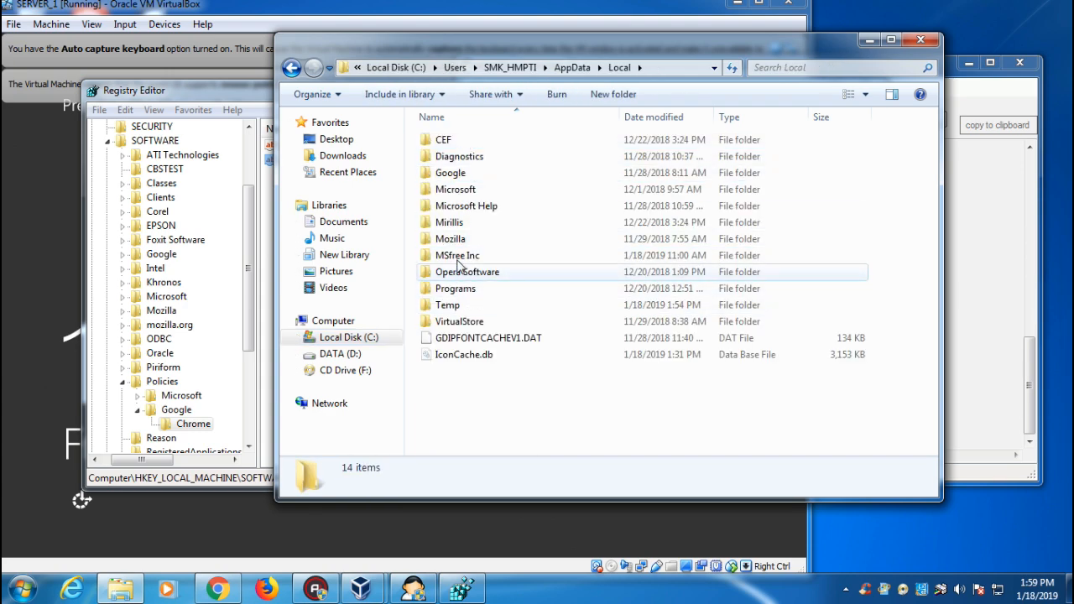
double_click(453, 173)
double_click(460, 141)
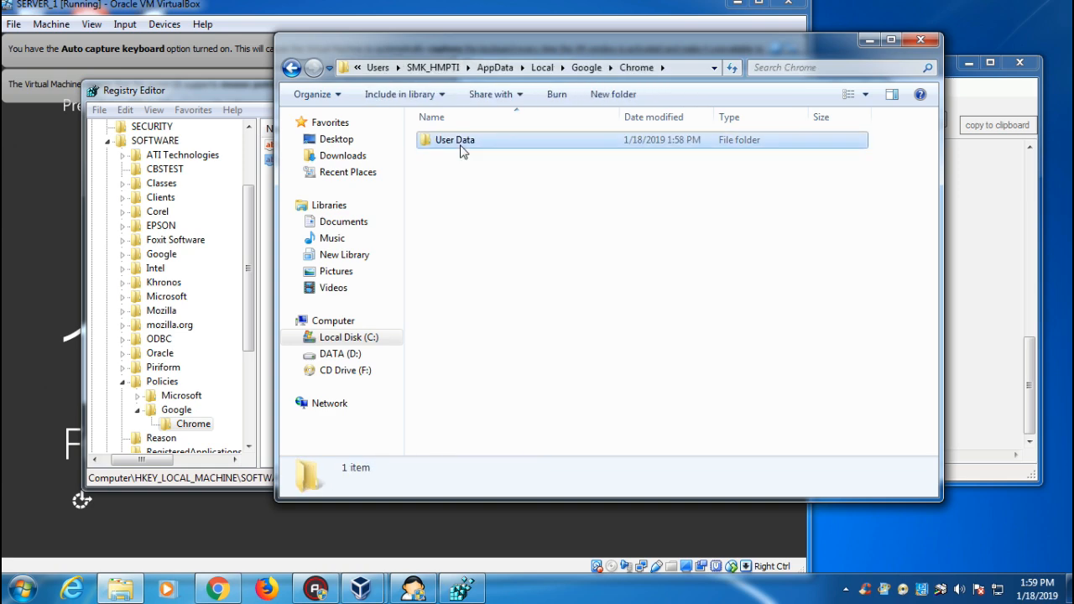
double_click(460, 150)
left_click(626, 67)
key("ctrl+c")
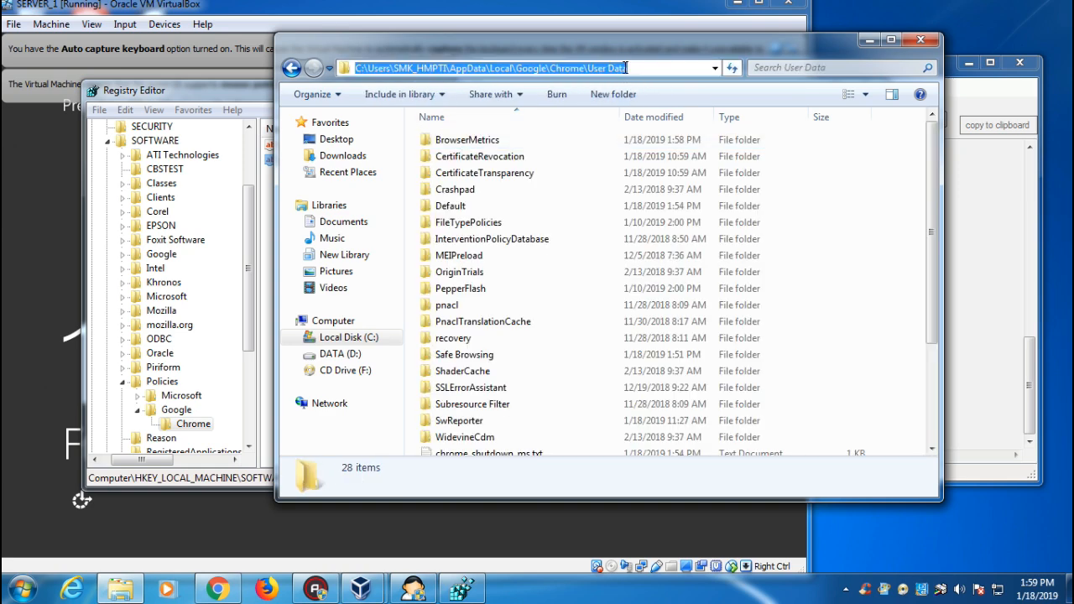
Paste the User Data folder path as UserDataDir's value data and confirm.
left_click(226, 594)
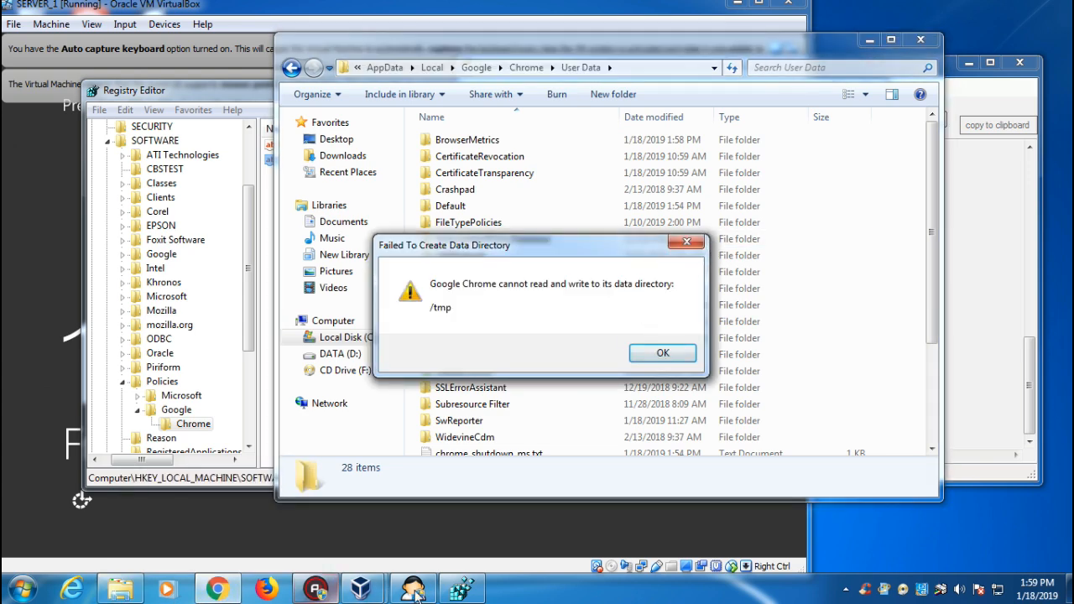
left_click(415, 591)
double_click(308, 166)
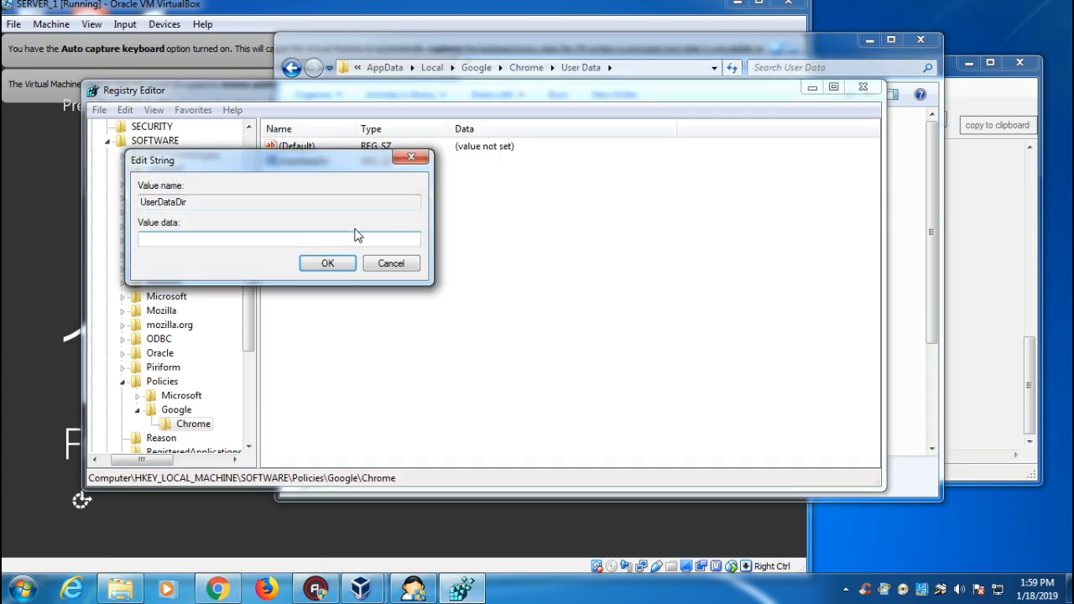
key("ctrl+v")
left_click(327, 263)
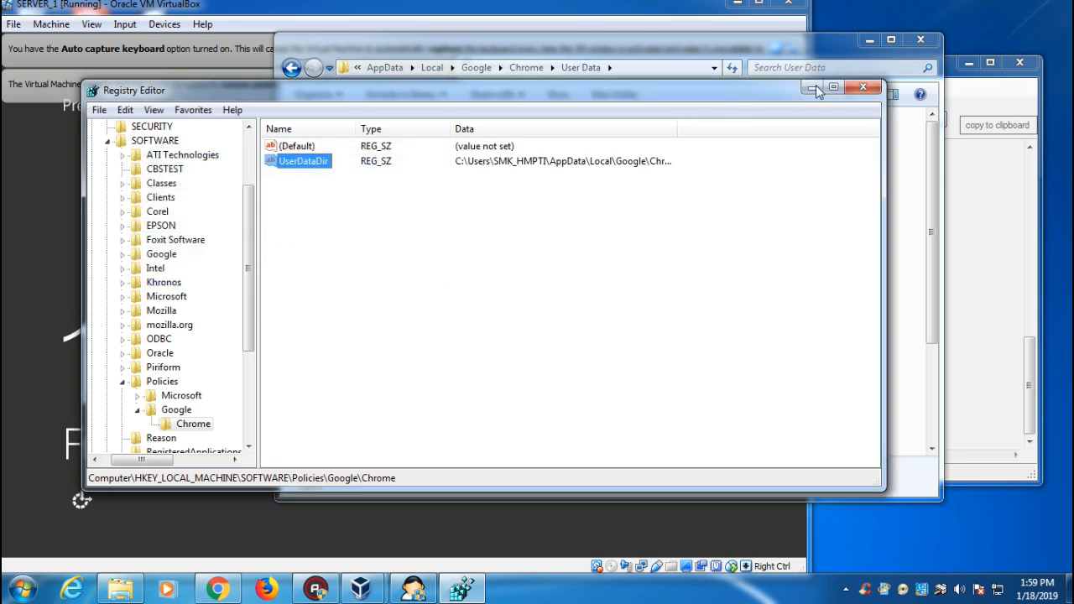
Dismiss Chrome's data directory error and minimize the registry editor and Explorer.
left_click(814, 88)
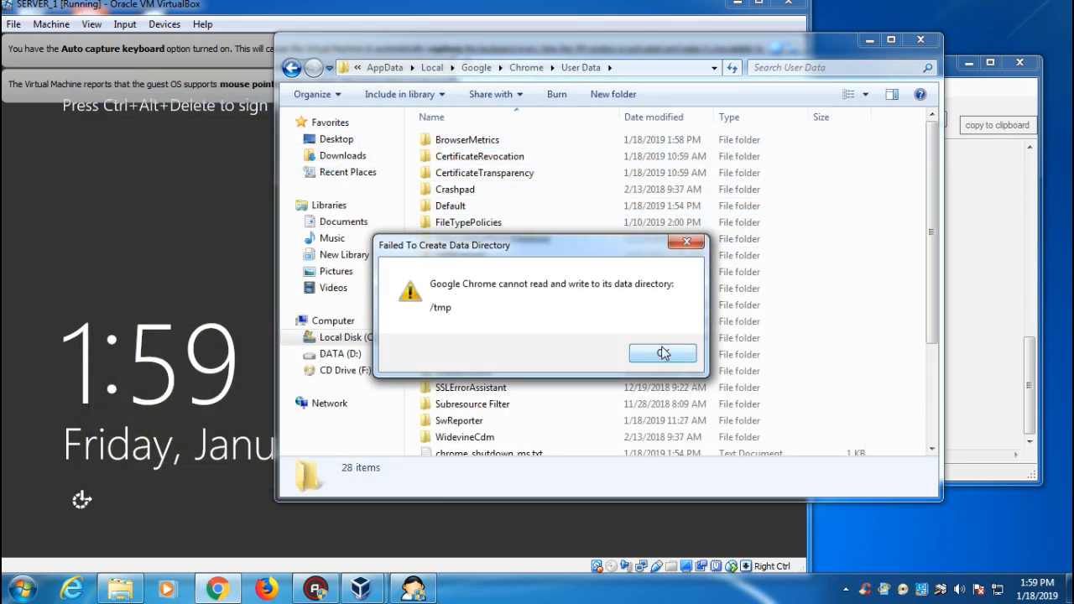
left_click(689, 243)
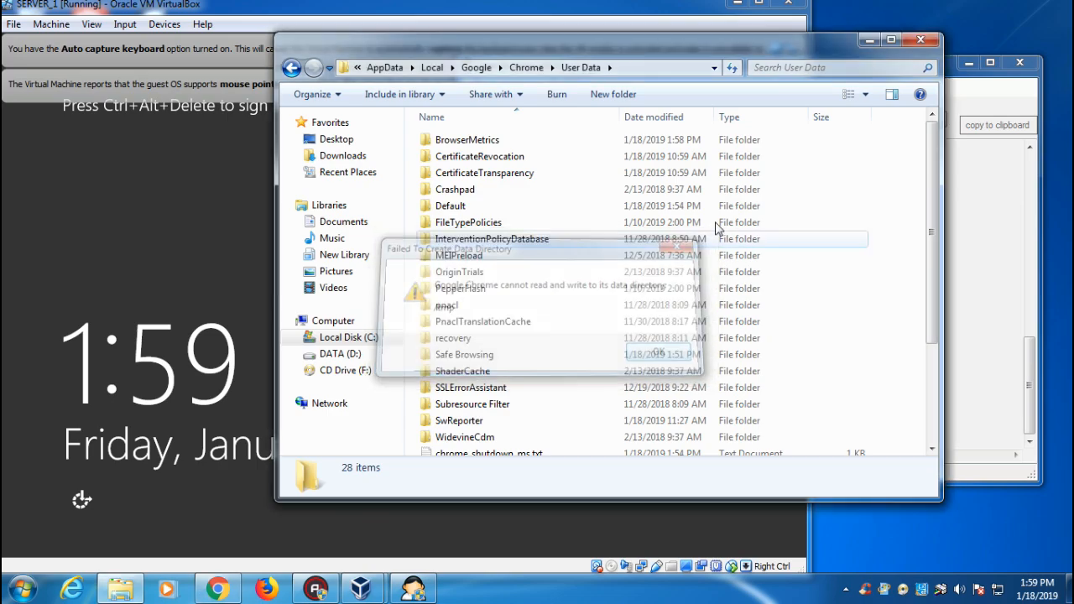
left_click(862, 39)
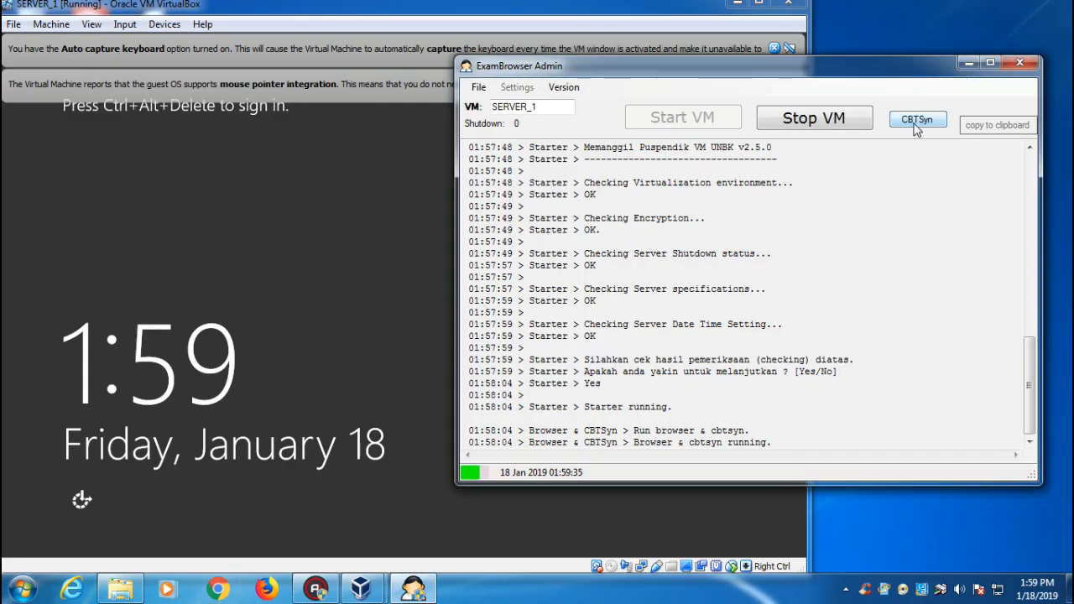
Launch CBTSyn, accept the Pembaharuan patch update, and close CBT Tools after Patching Berhasil.
left_click(915, 123)
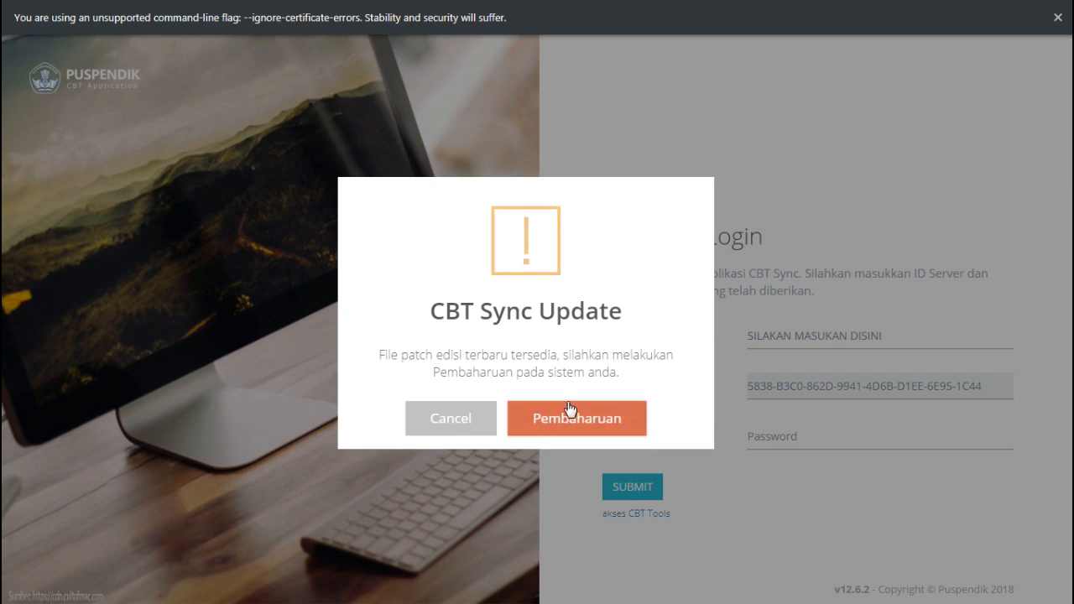
left_click(601, 431)
left_click(572, 428)
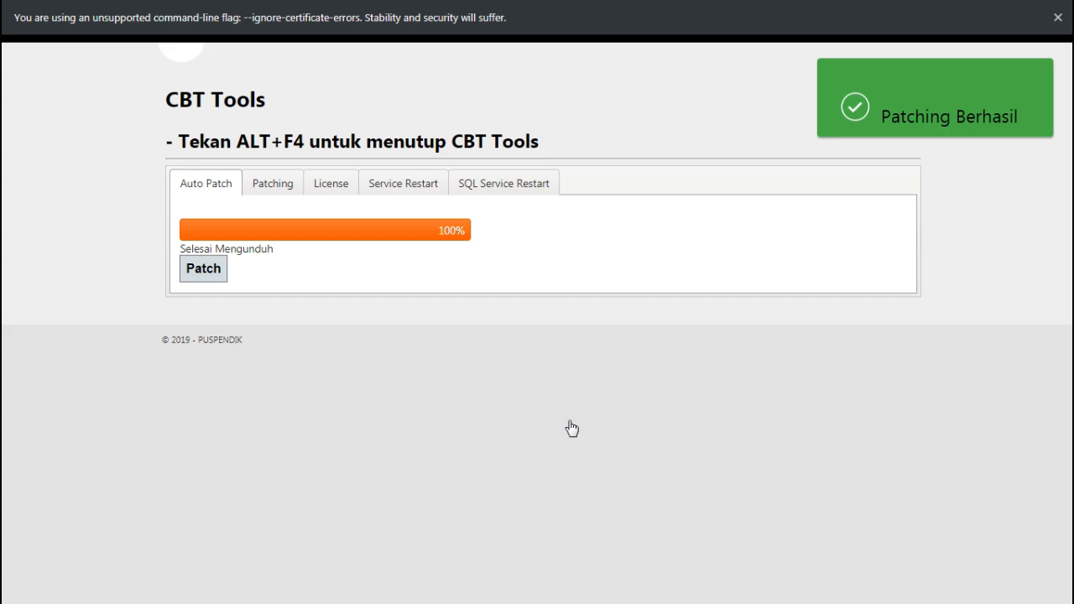
key("alt+F4")
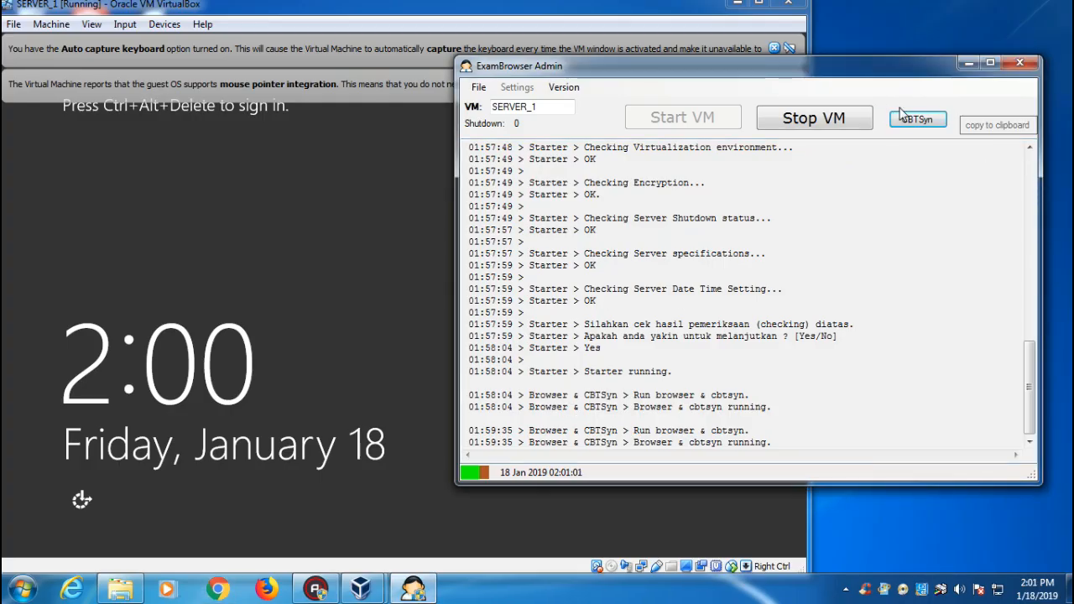
Relaunch CBT Sync to its v12.7.5 login page, focus ID Server, then open Firefox.
left_click(918, 121)
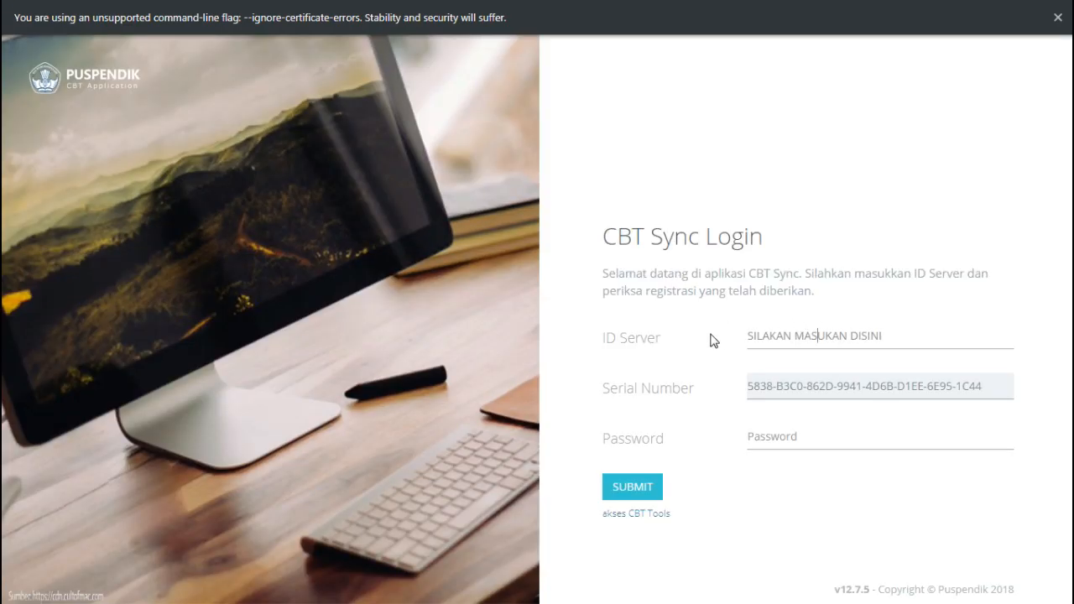
left_click(818, 331)
key("alt+Tab")
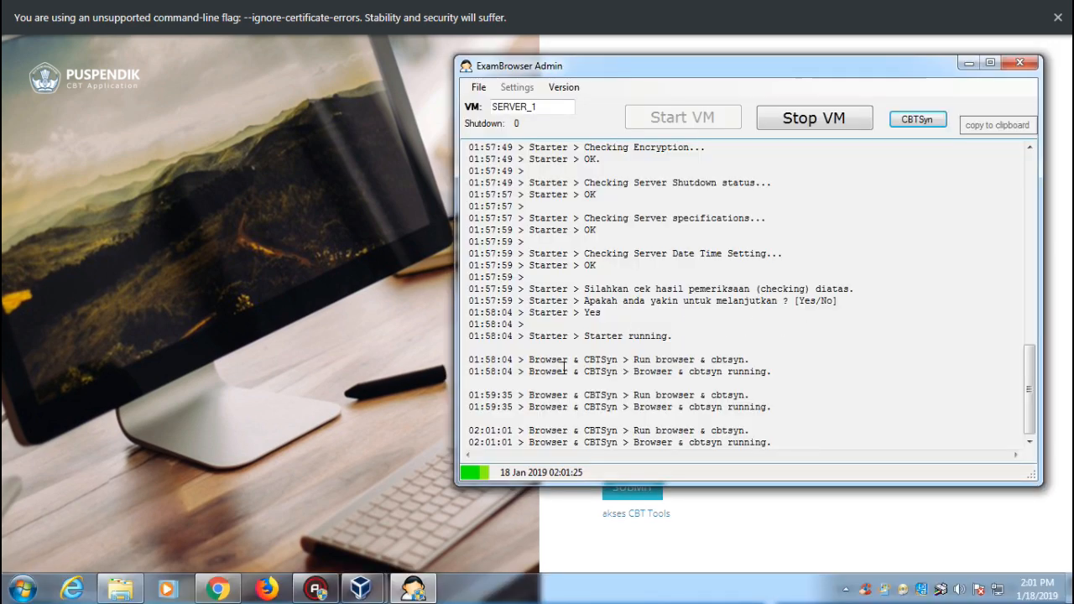
left_click(276, 589)
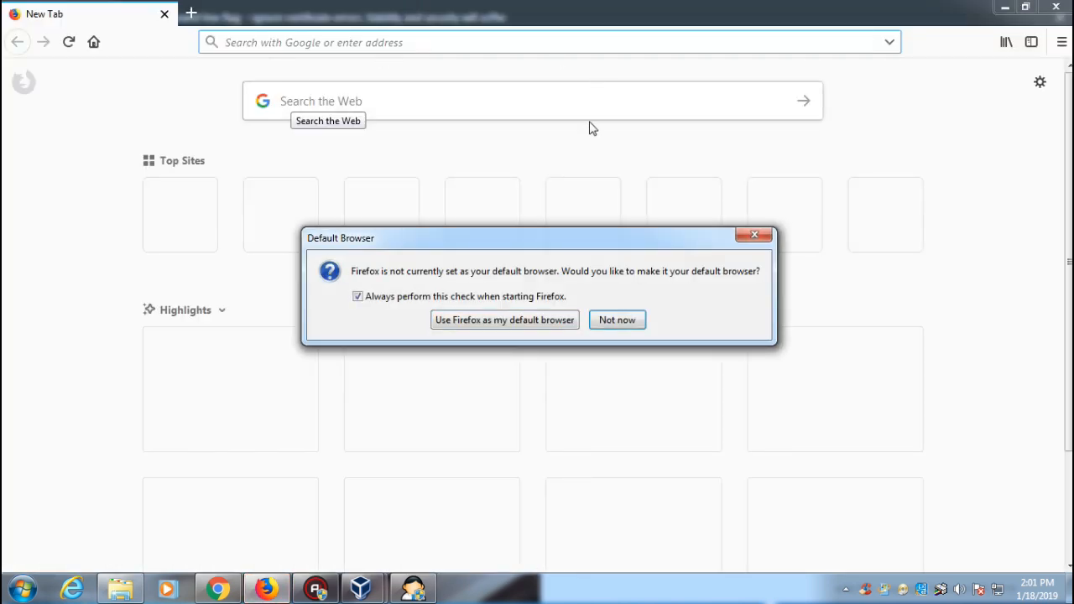
Dismiss the default-browser prompt, search 'unbk', and open the unbk.kemdikbud.go.id portal.
left_click(617, 320)
type("unbl")
key("BackSpace")
type("k")
key("Return")
left_click(248, 198)
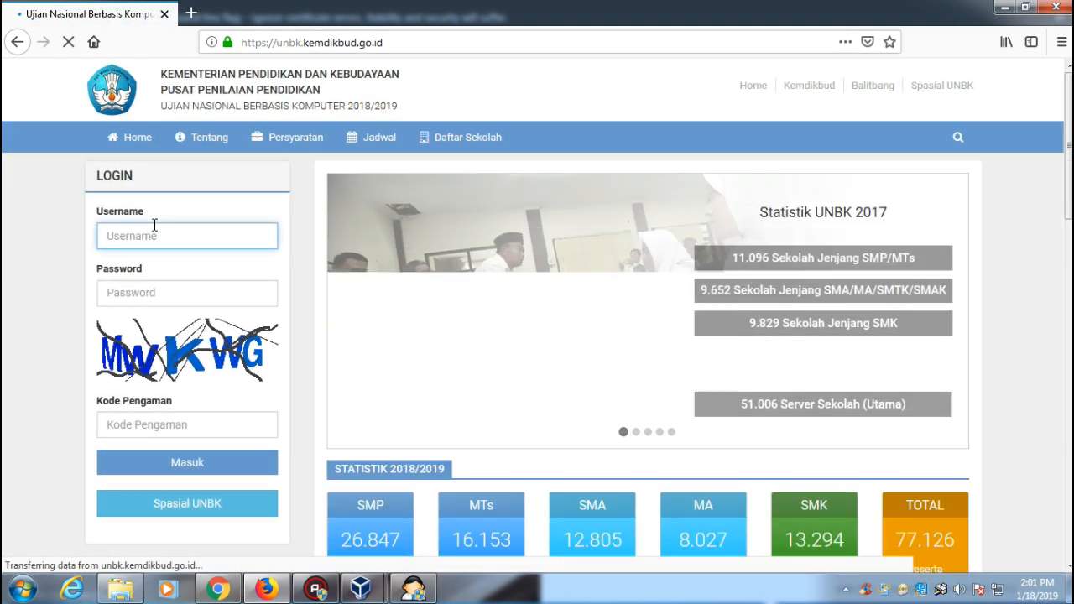
Sign in with the school's username, account password, and the captcha security code.
type("k")
key("BackSpace")
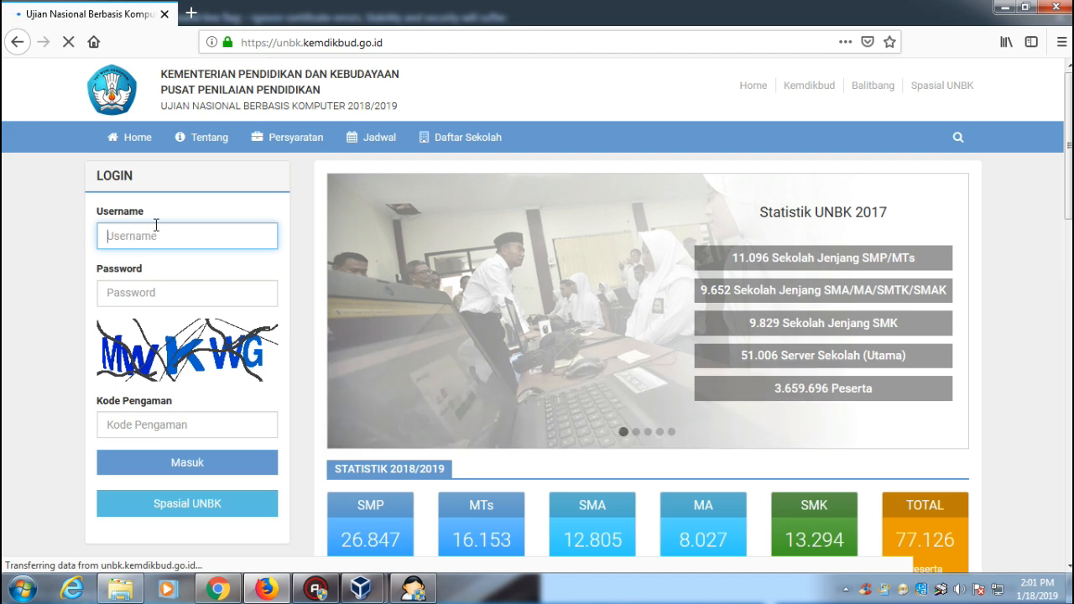
type("lk")
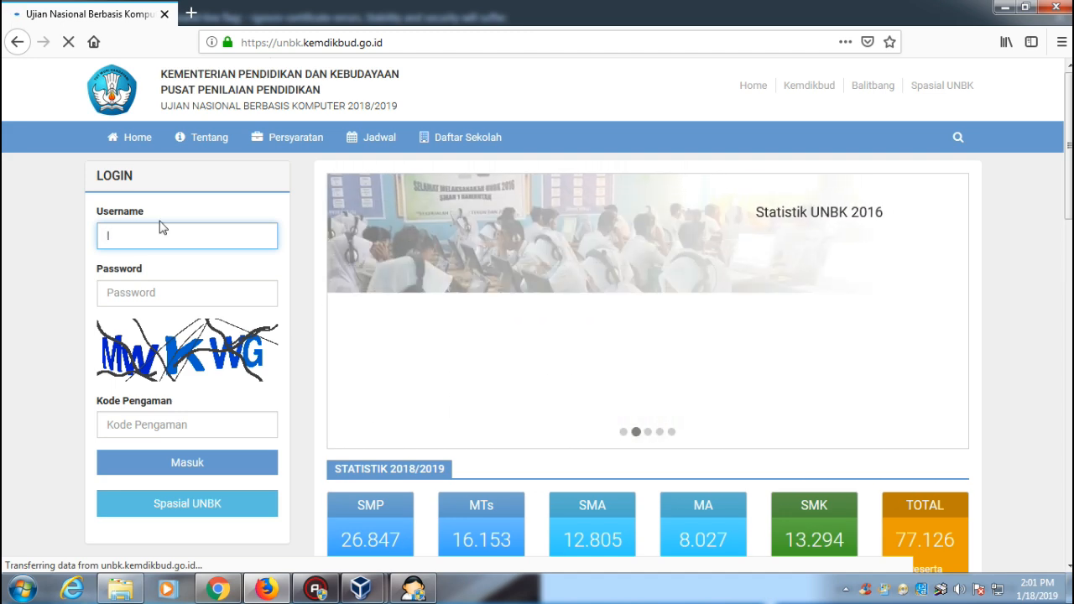
key("BackSpace")
key("BackSpace")
type("k")
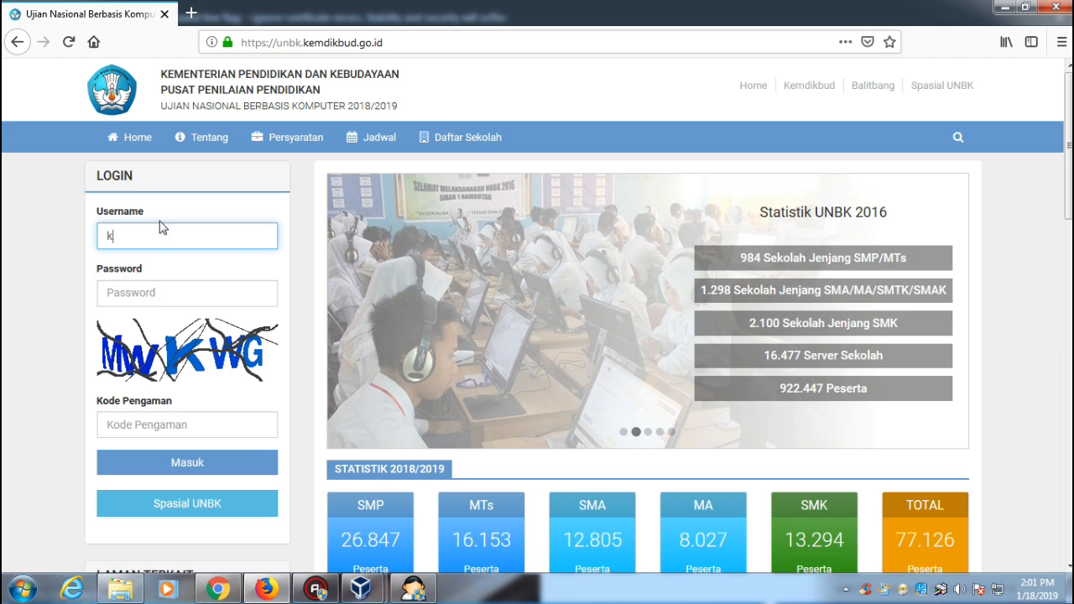
type("12060116")
key("Tab")
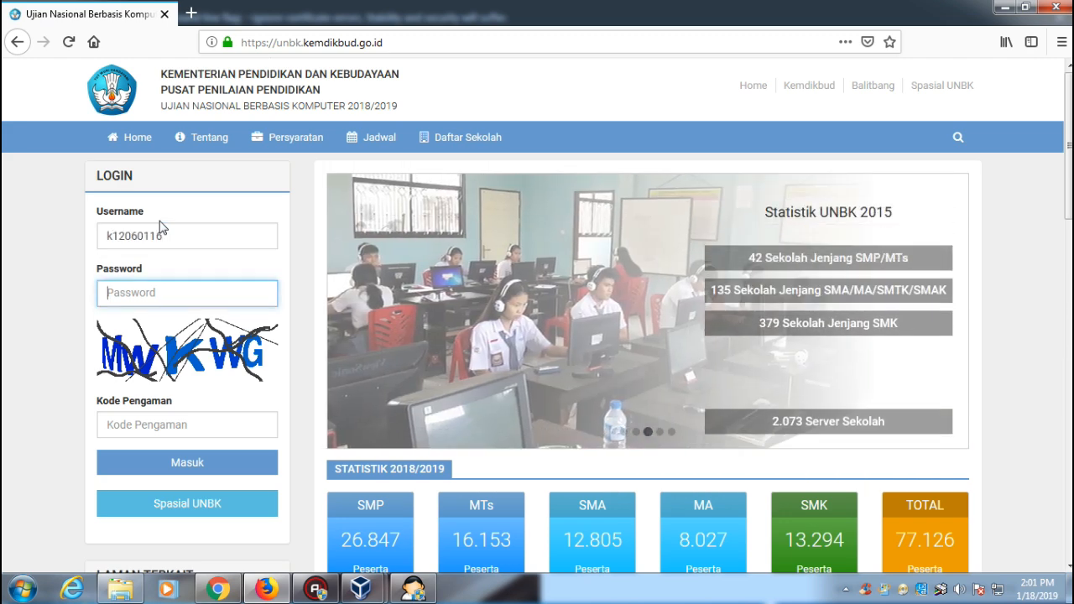
type("••••••••••")
key("Tab")
type("mw")
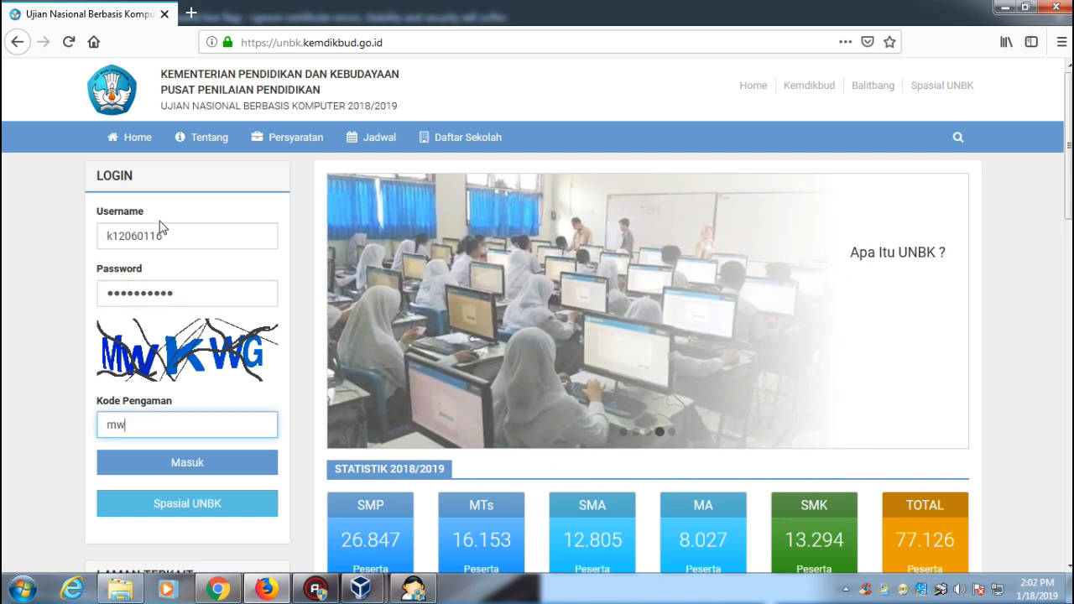
type("k")
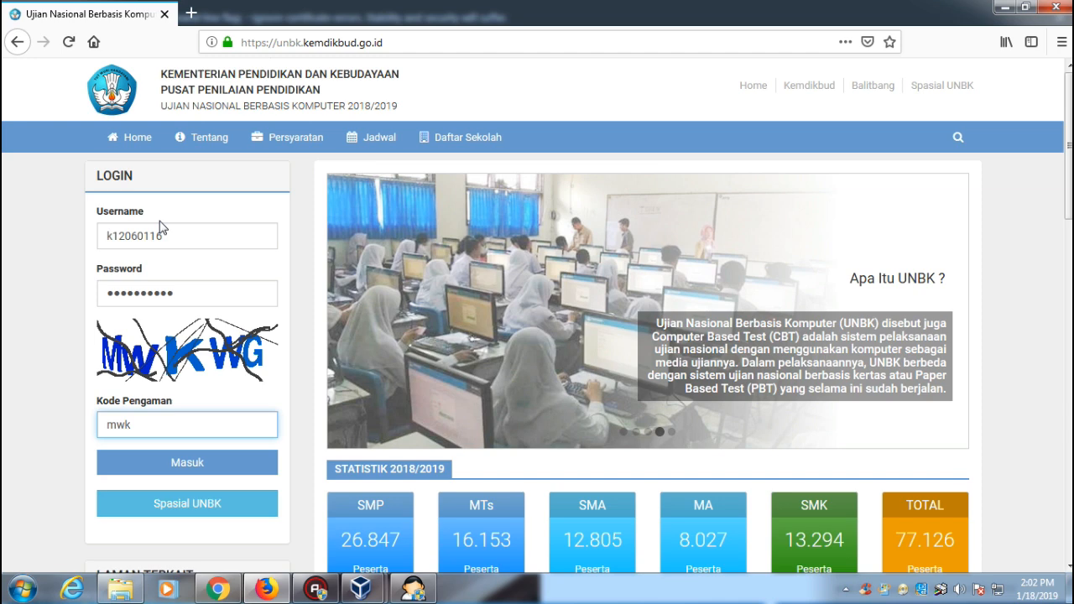
type("wg")
left_click(195, 466)
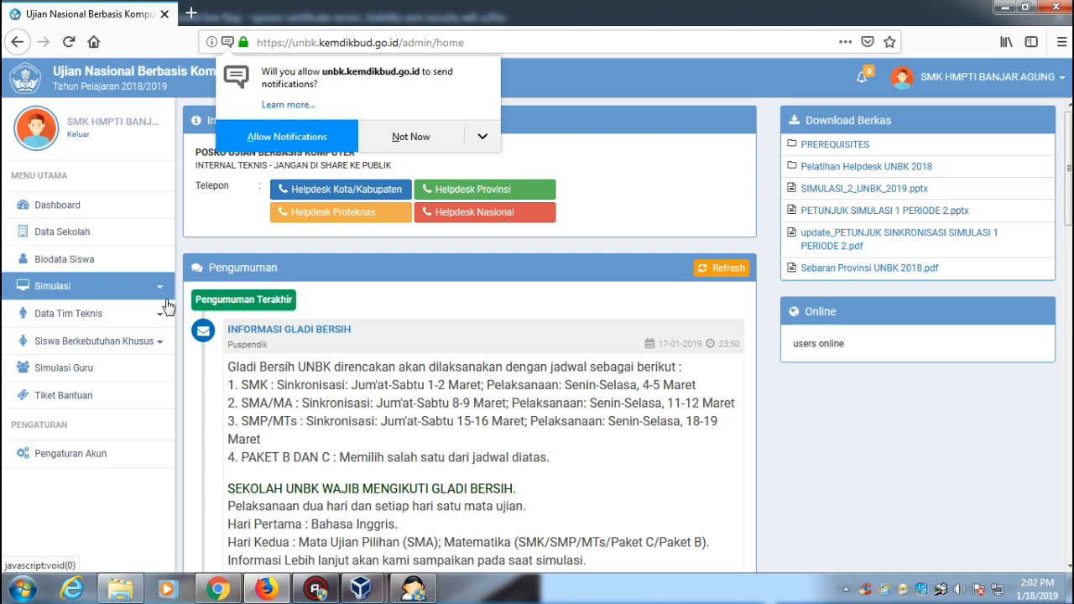
Open Simulasi > Server dan Client and select the main server's Kode Server.
left_click(160, 316)
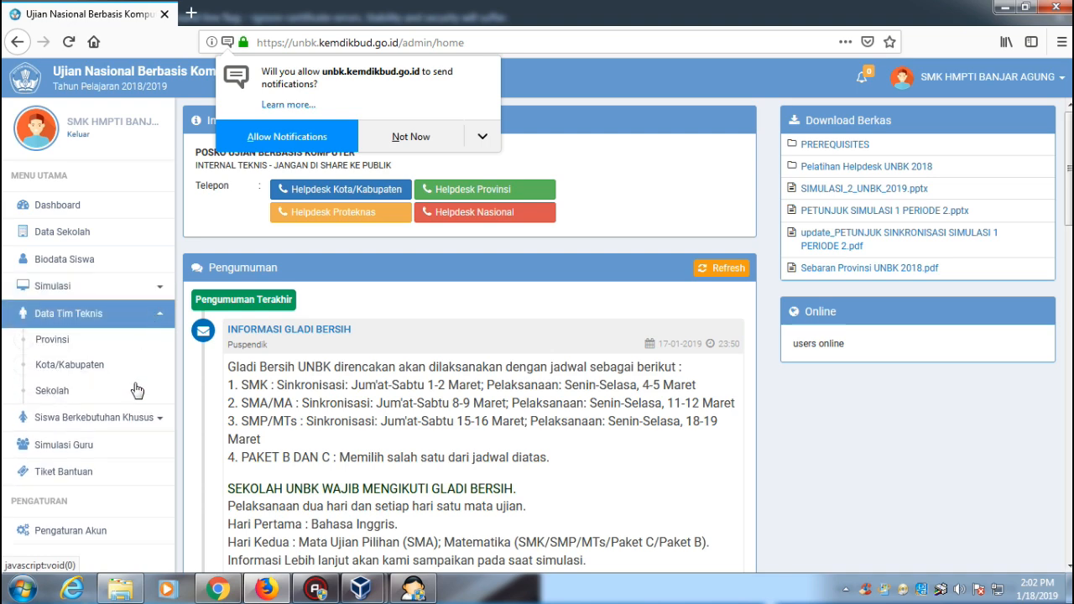
left_click(142, 290)
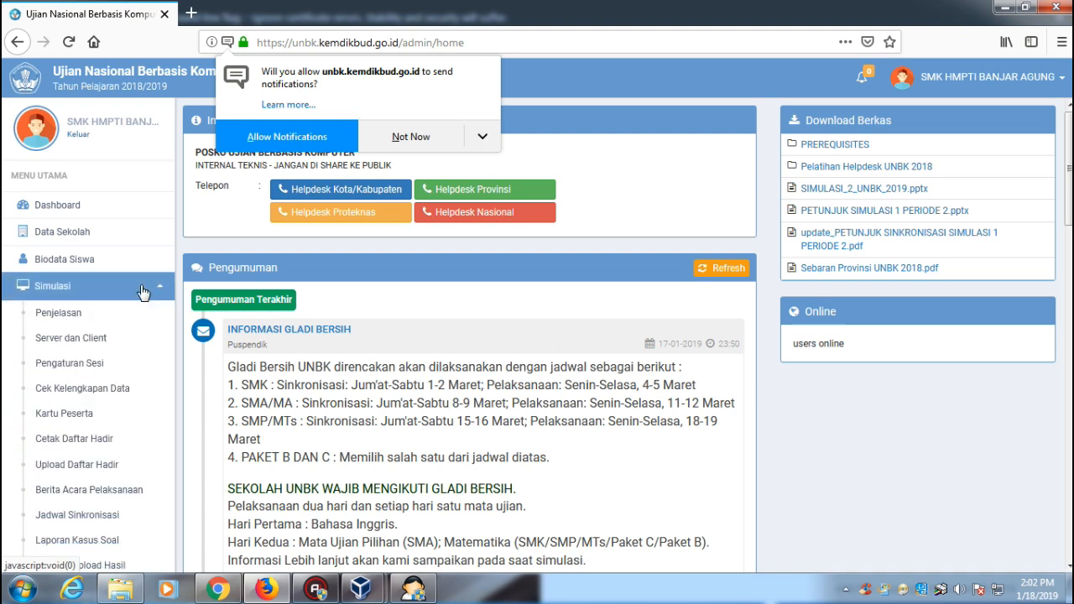
left_click(48, 340)
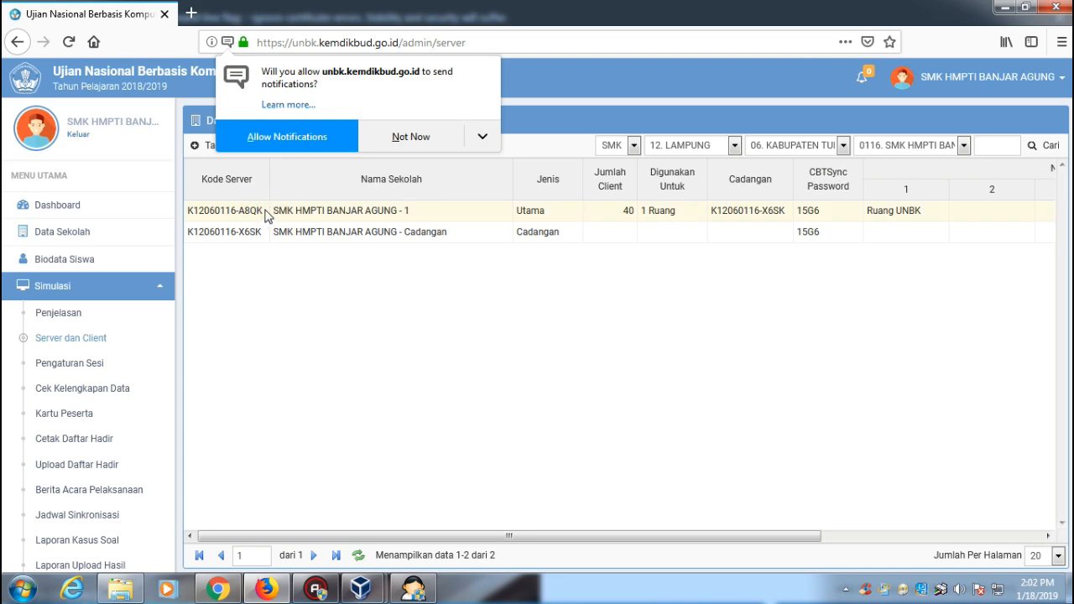
left_click_drag(260, 214, 188, 217)
key("ctrl+c")
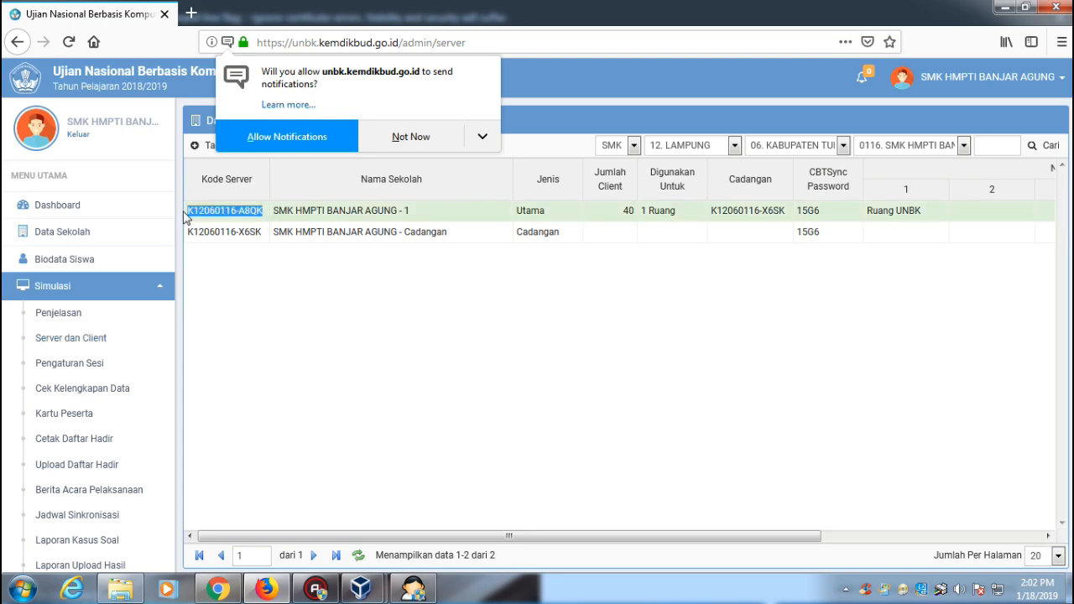
Replace the ID Server placeholder in CBT Sync with the main server's code.
left_click(203, 593)
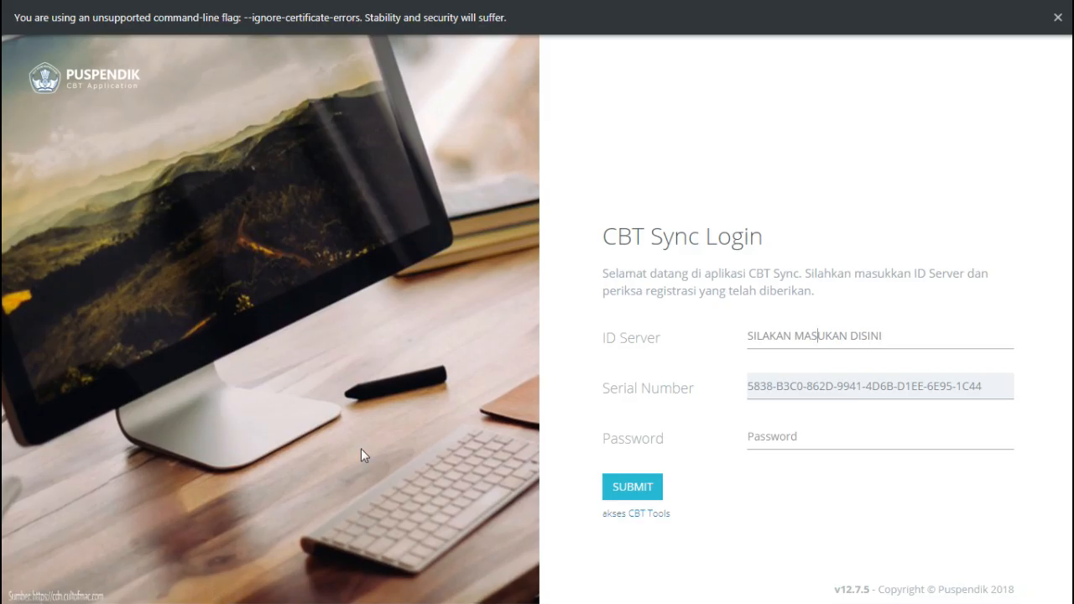
left_click_drag(895, 329, 747, 331)
key("ctrl+v")
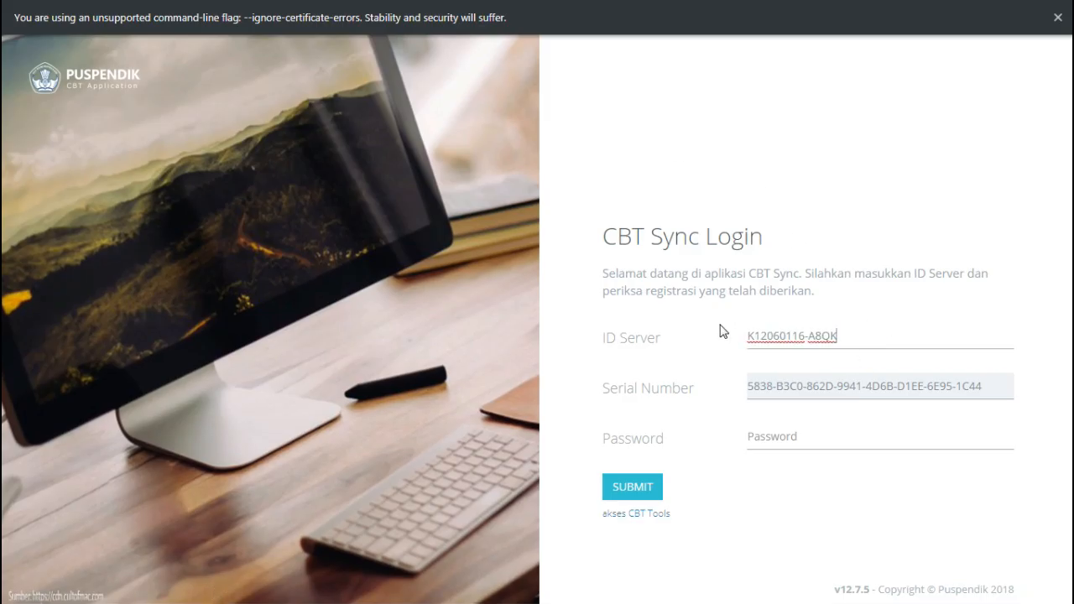
Enter the main server's CBTSync password from the UNBK portal and submit the login.
left_click(318, 593)
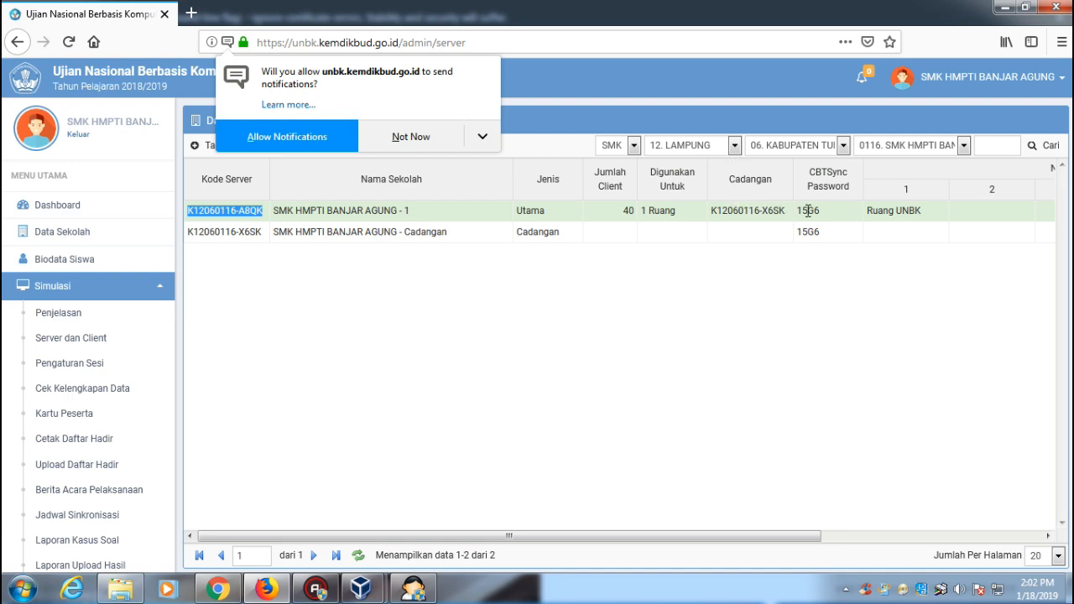
left_click_drag(820, 211, 798, 211)
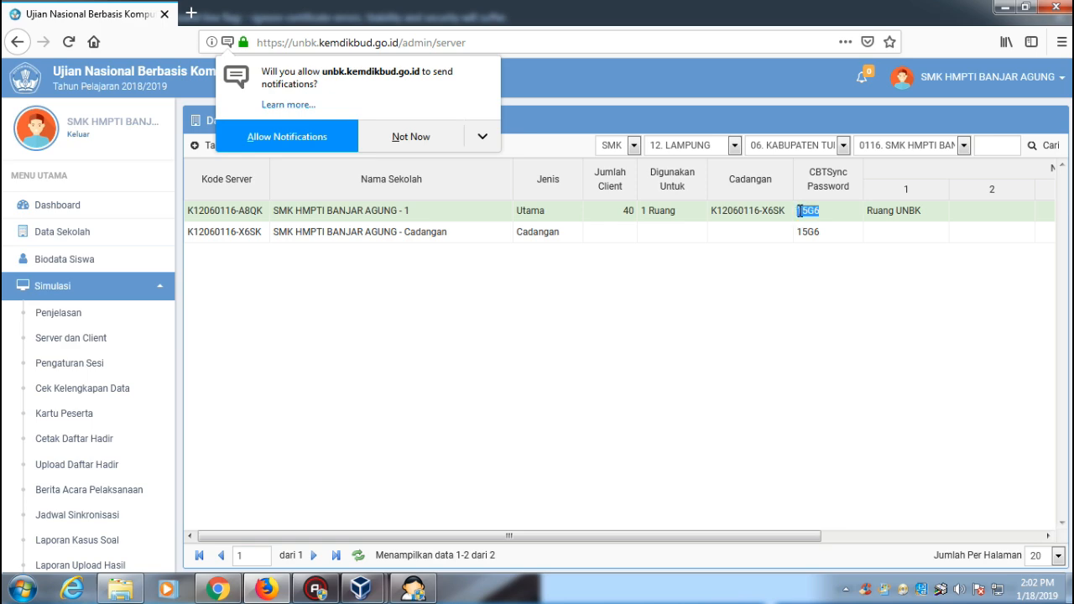
key("alt+Tab")
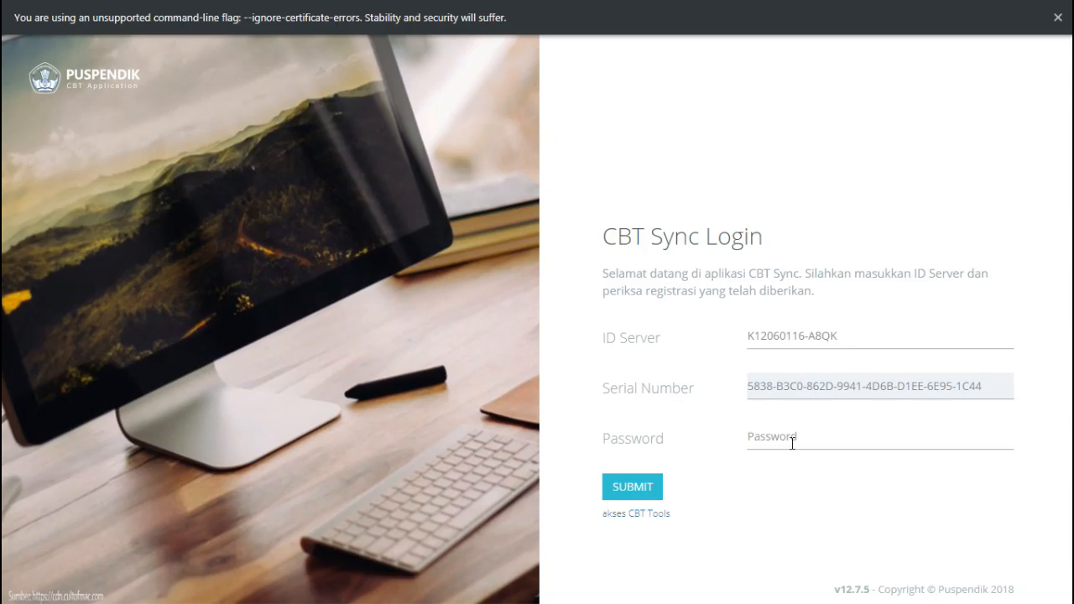
left_click(793, 438)
key("ctrl+v")
left_click(634, 488)
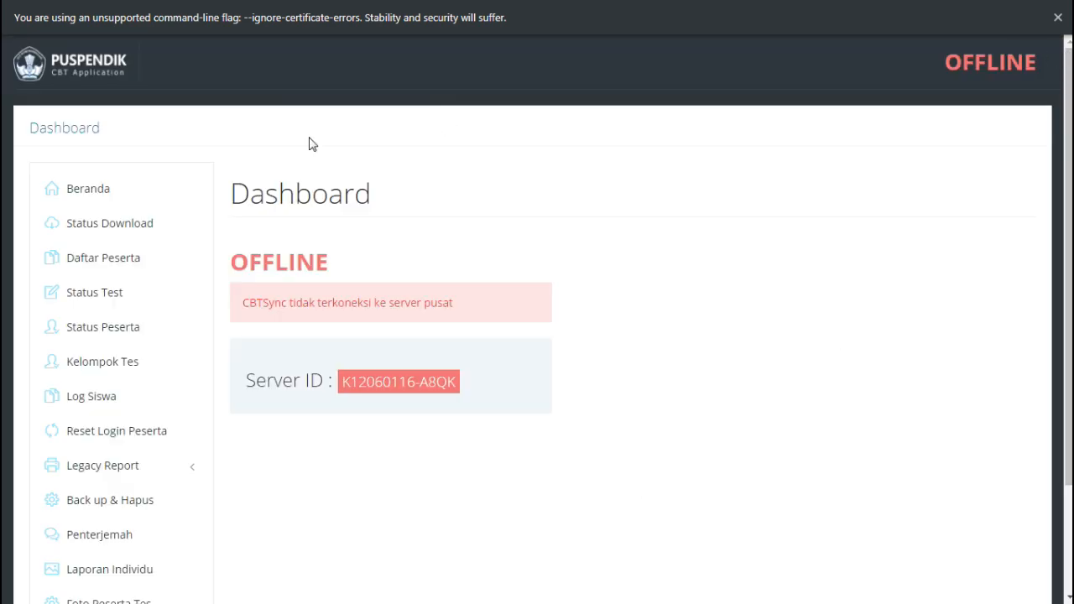
View the Status Peserta page, go back to Beranda, then return to the UNBK portal.
left_click(123, 345)
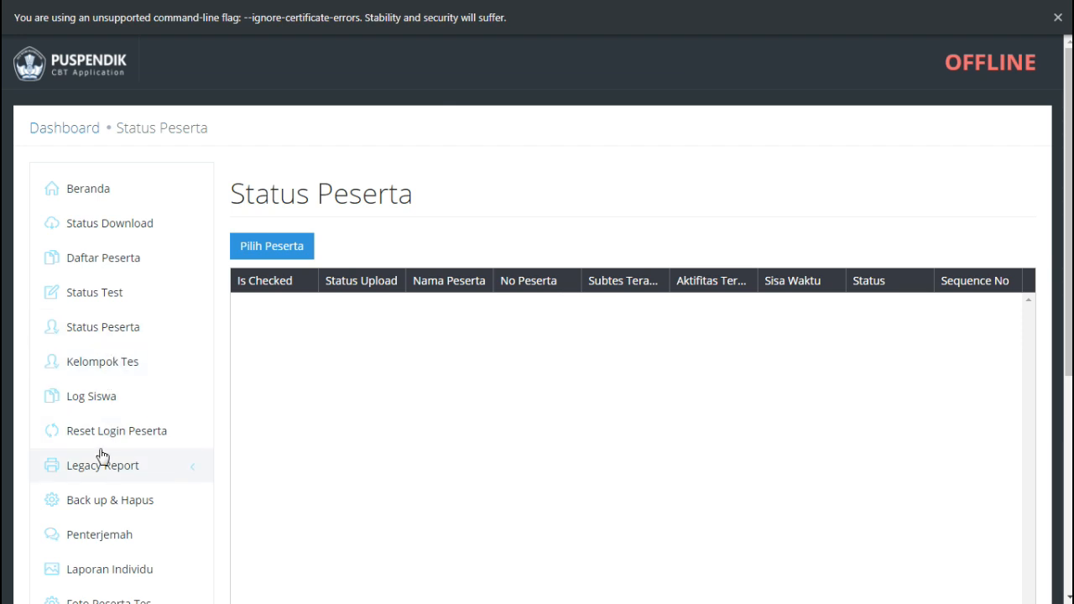
left_click(99, 193)
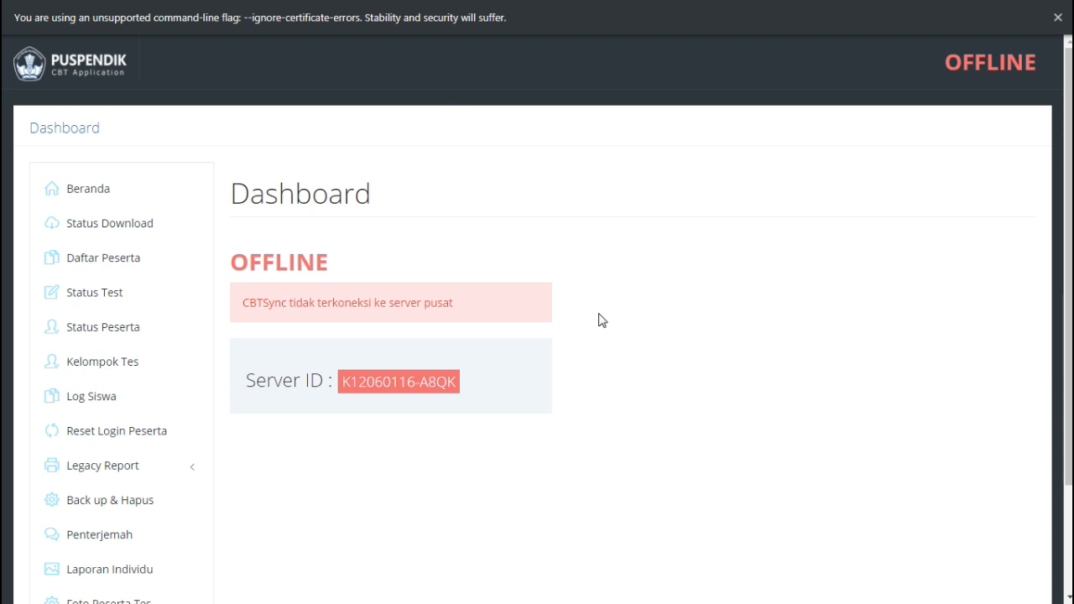
key("alt+Tab")
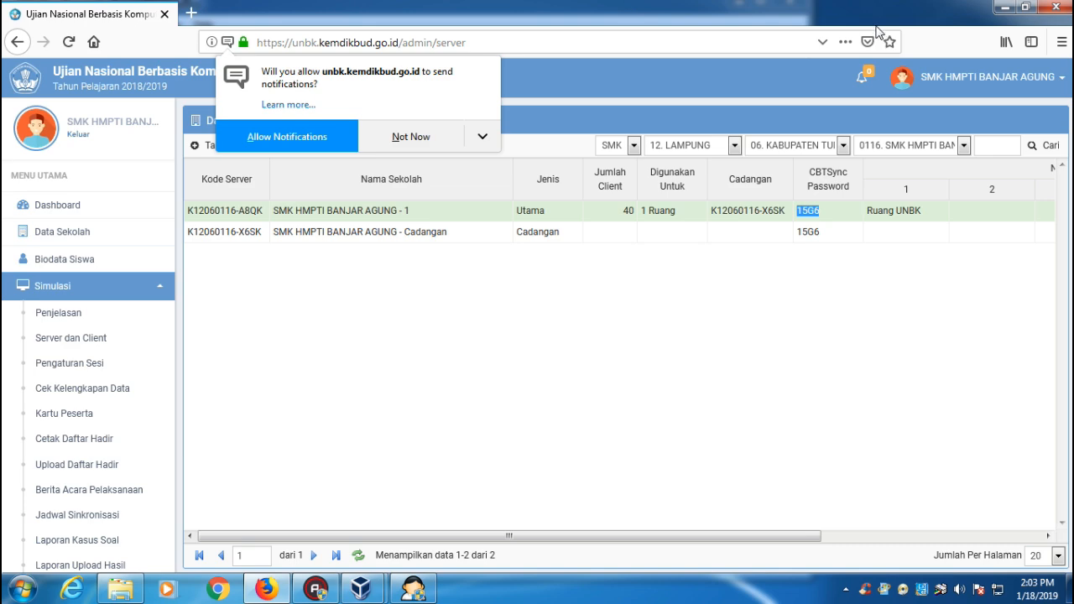
Stop the SERVER_1 virtual machine from ExamBrowser Admin, confirming Yes.
key("alt+Tab")
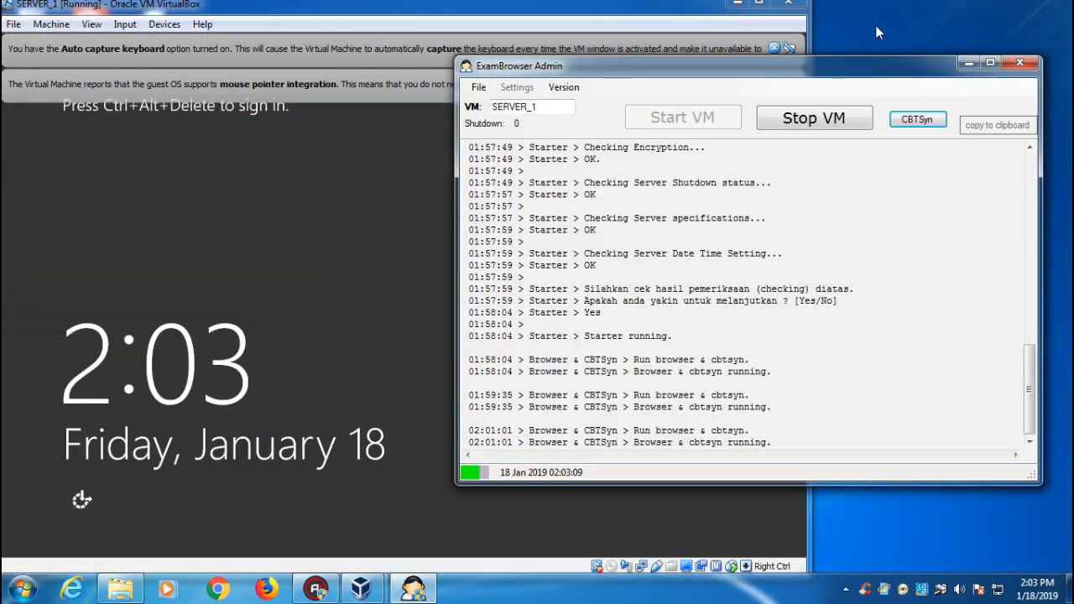
left_click(822, 123)
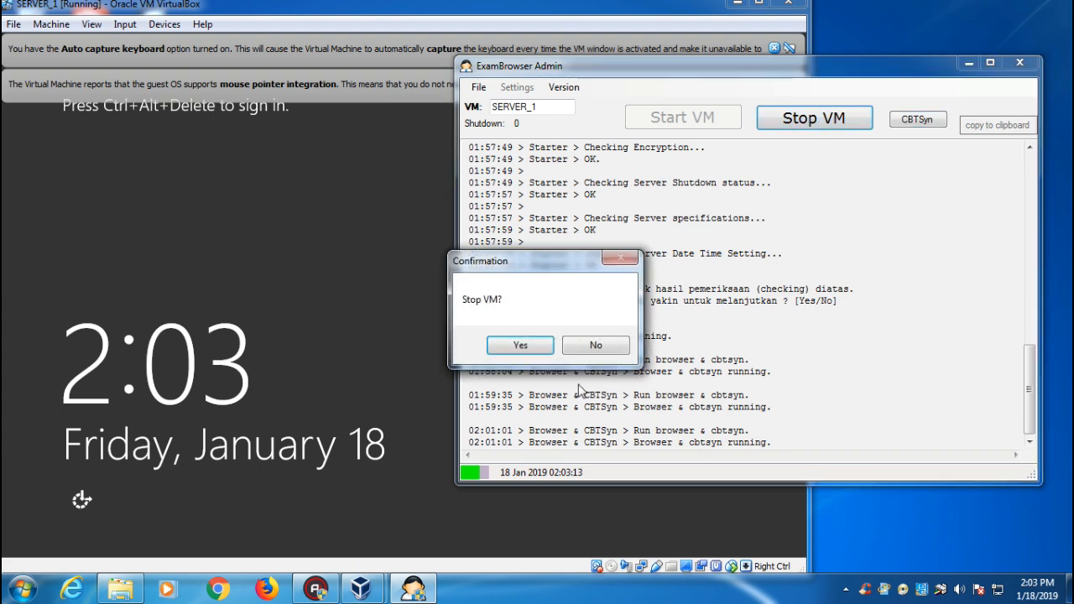
left_click(519, 345)
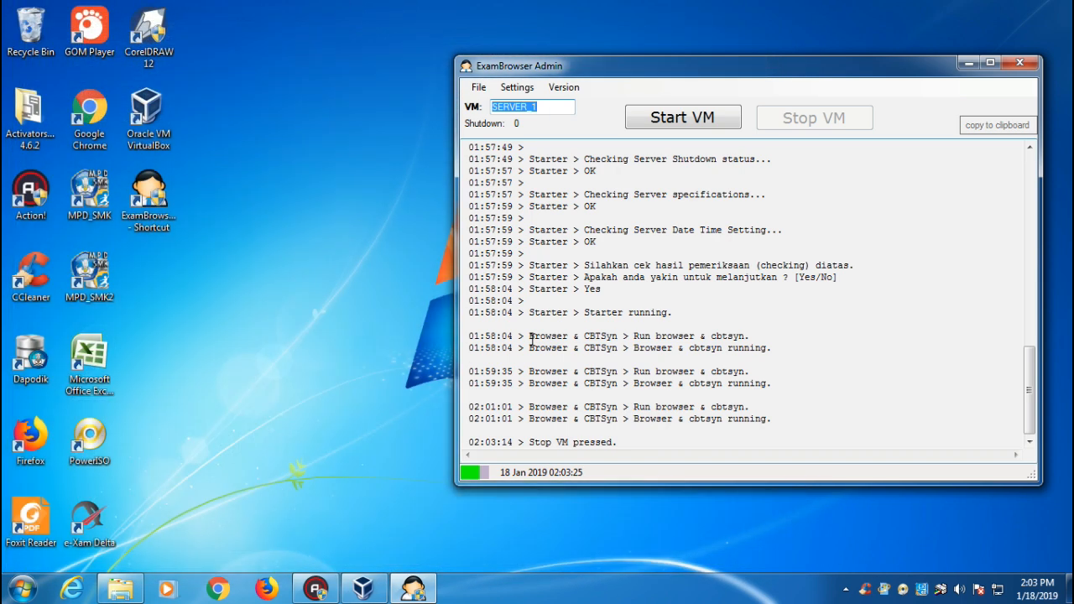
Close the ExamBrowser Admin window.
left_click(1019, 63)
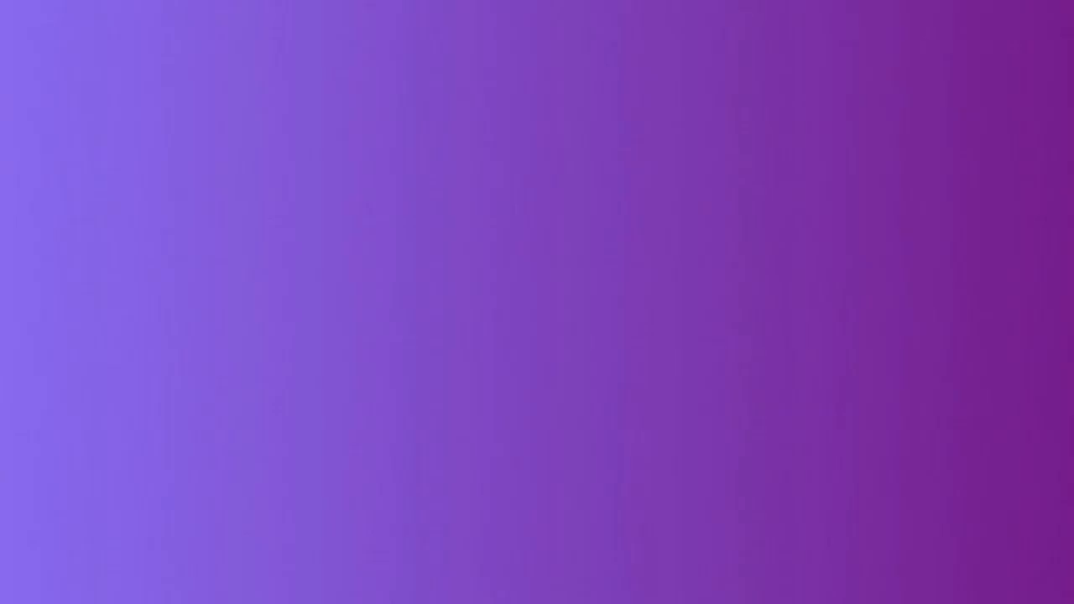